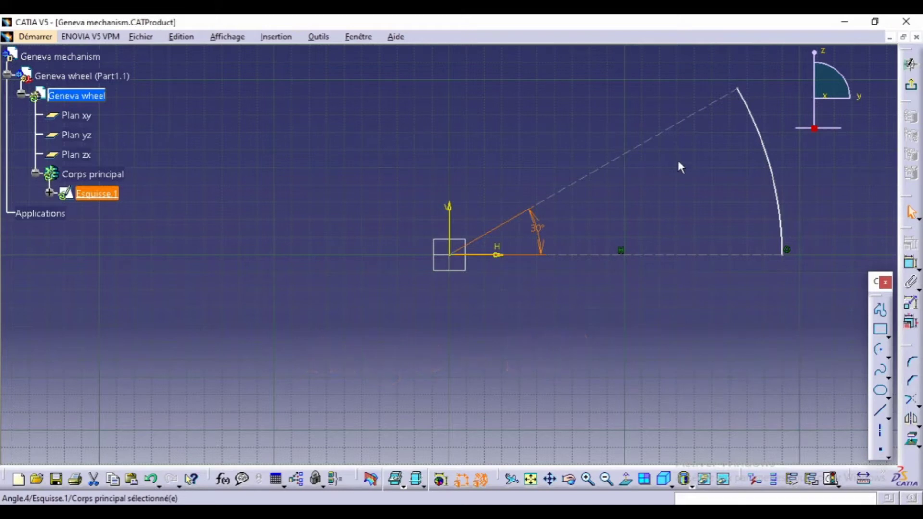
Draw a line about 66 mm long from the outer arc inward, parallel to and just below the 30° construction axis.
click(881, 410)
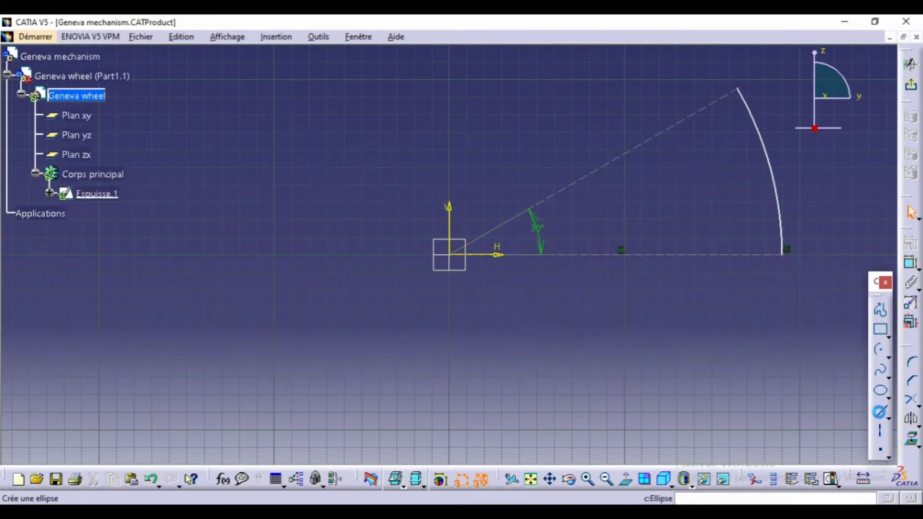
click(741, 98)
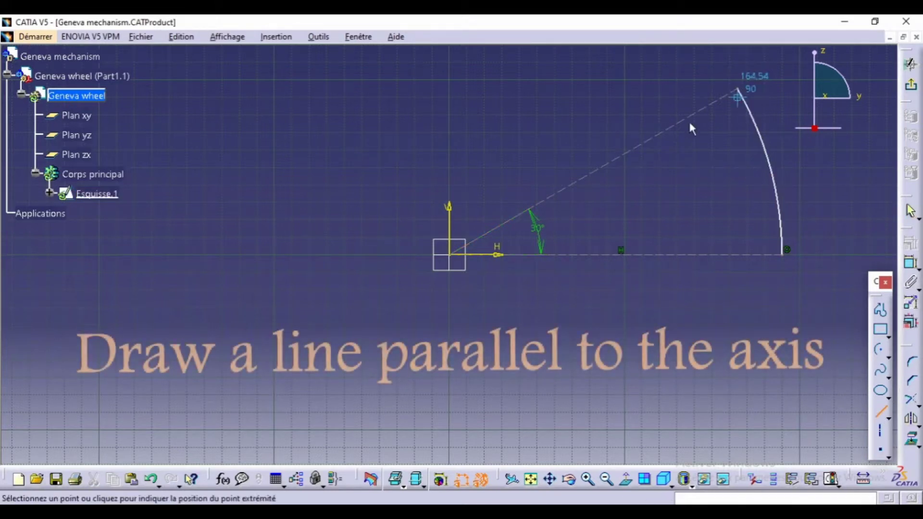
click(643, 155)
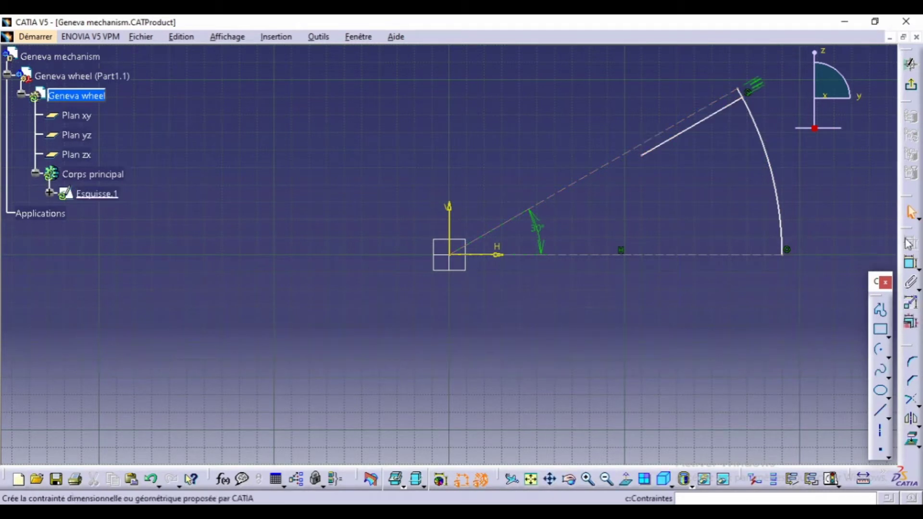
Constrain the distance between the new line and the 30° construction axis to 12 mm.
click(911, 263)
click(708, 126)
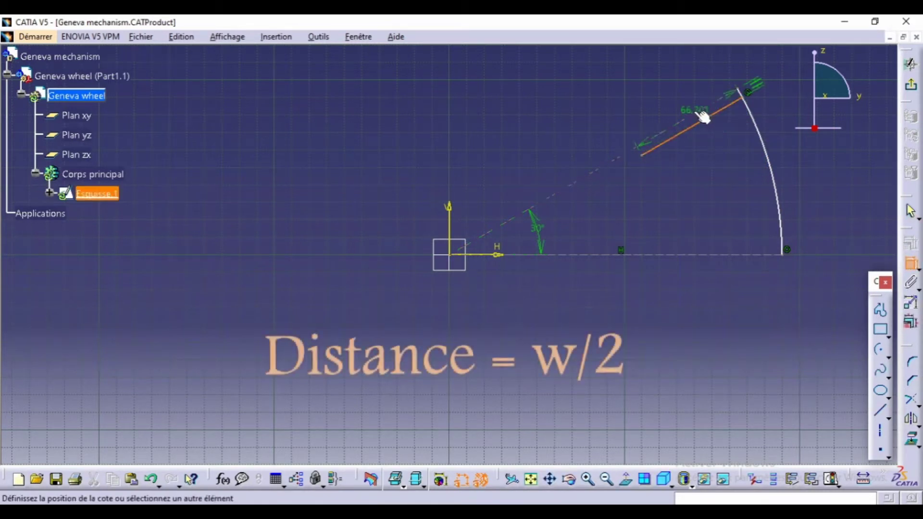
click(640, 95)
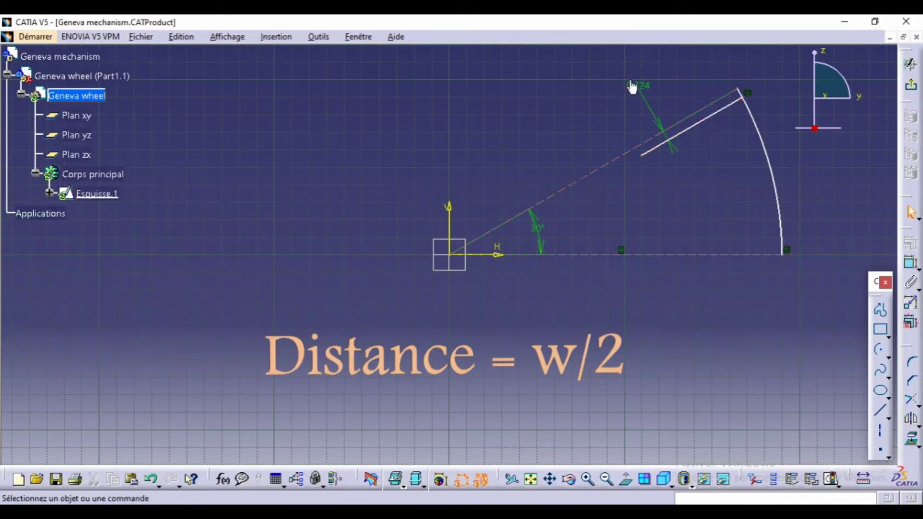
double_click(638, 88)
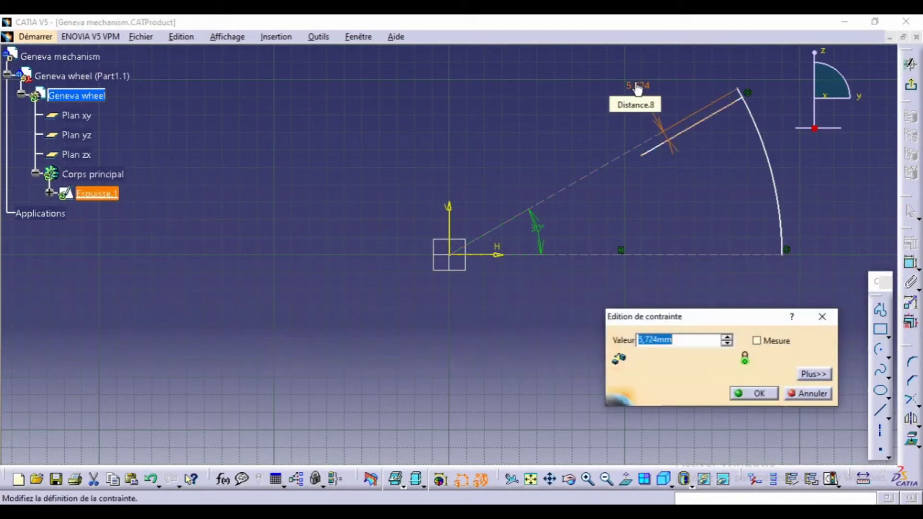
click(754, 394)
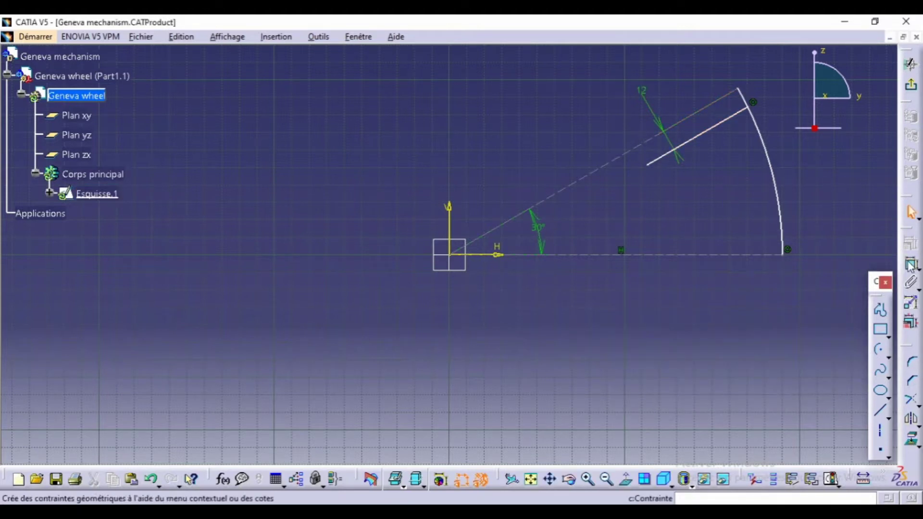
Set the length of the line parallel to the 30° axis to 73.2 mm.
double_click(693, 139)
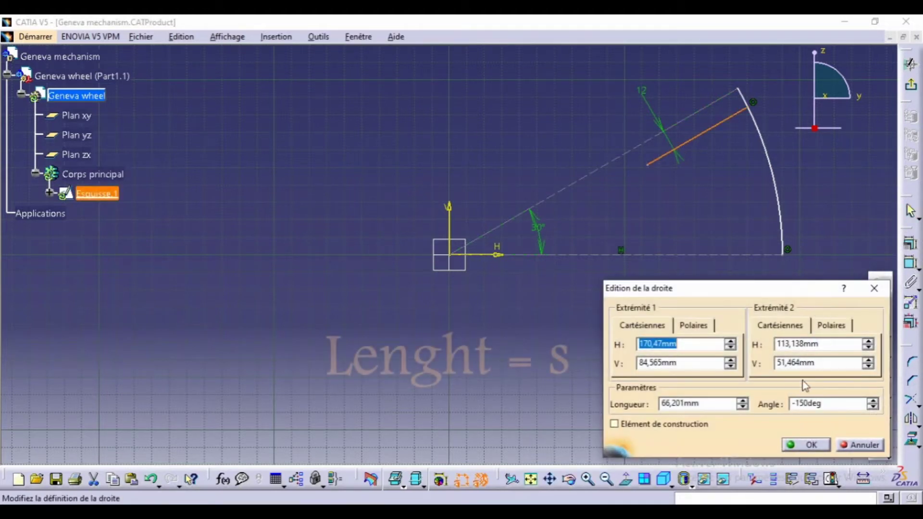
drag(703, 404, 661, 405)
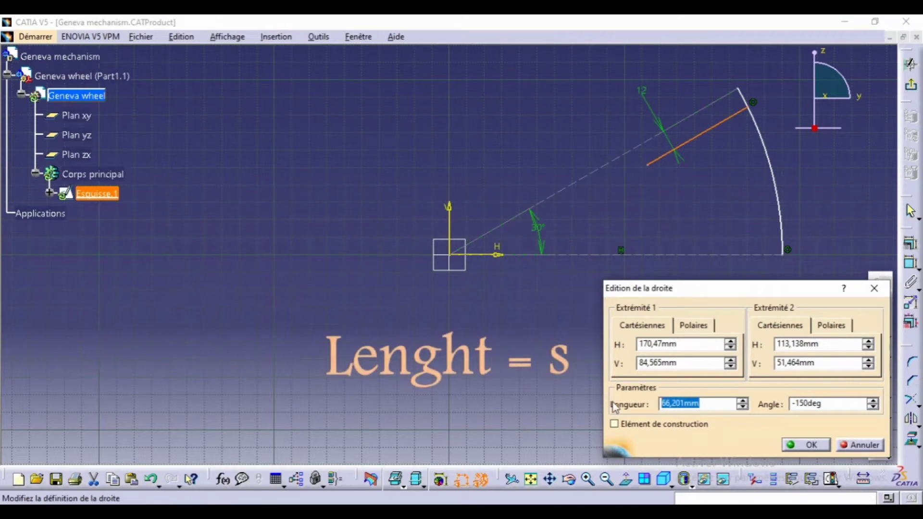
text(73.2)
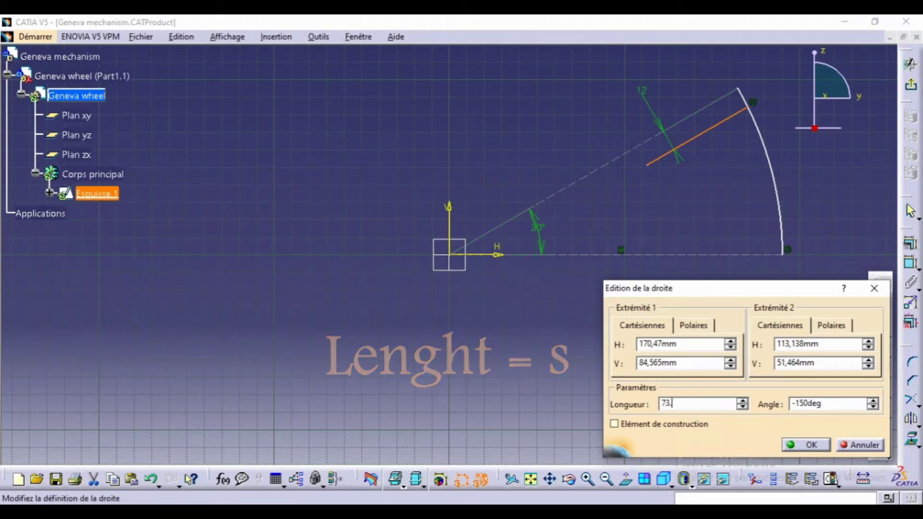
click(809, 447)
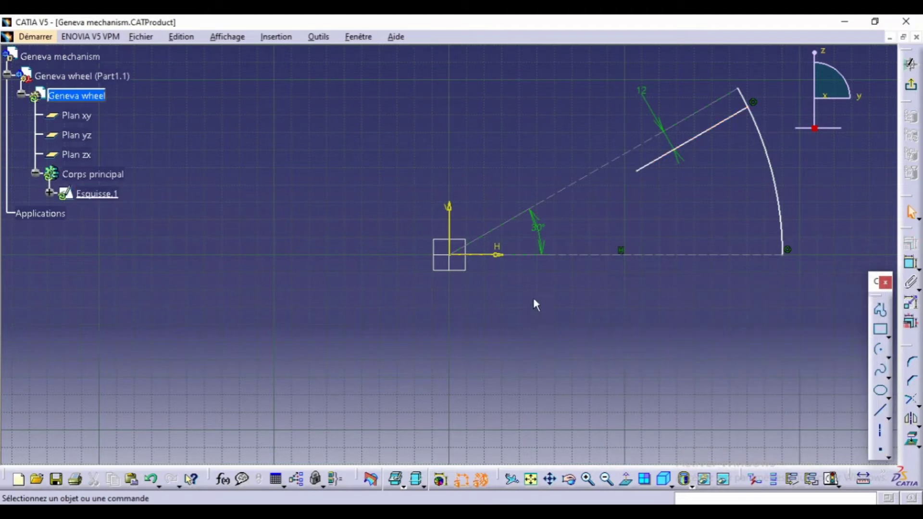
Draw a short line from the inner end of the slot line to the 30° construction axis.
click(886, 420)
click(638, 171)
click(629, 149)
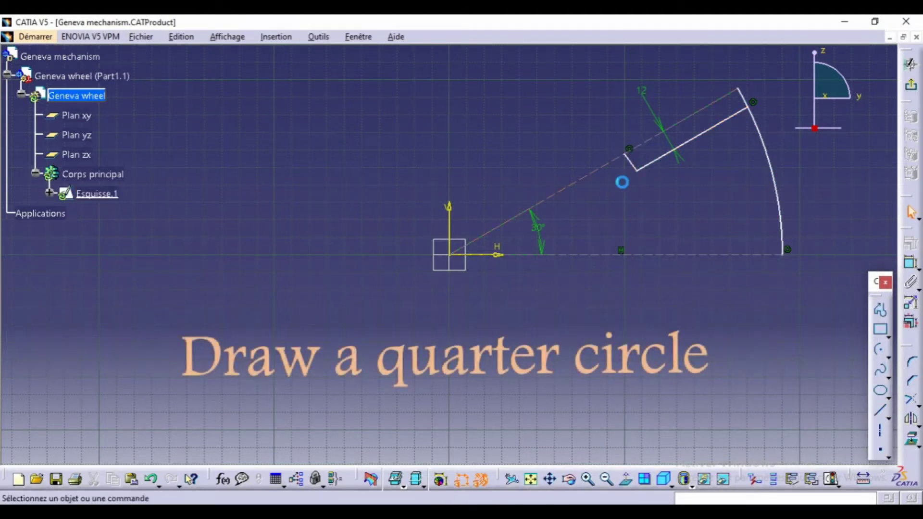
Make the short line perpendicular to the slot line and convert it into a construction element.
click(632, 163)
ctrl+click(659, 158)
click(911, 262)
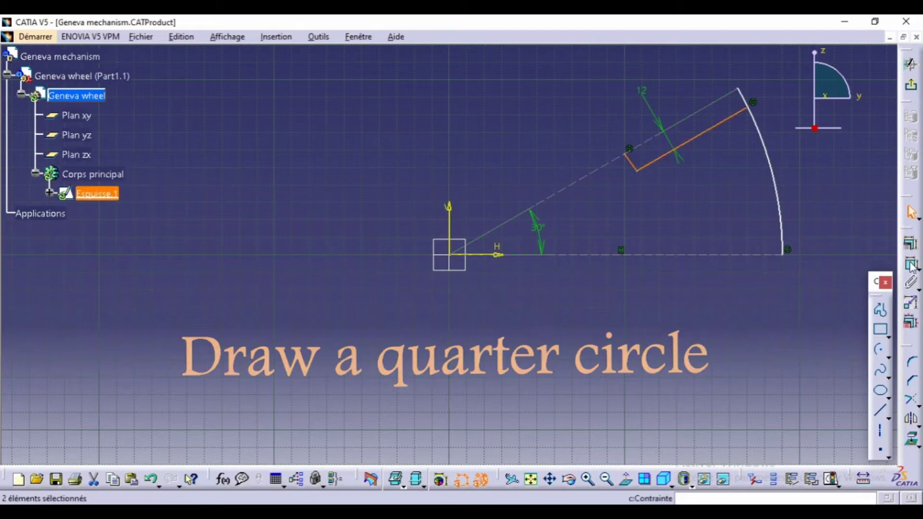
click(910, 265)
click(813, 376)
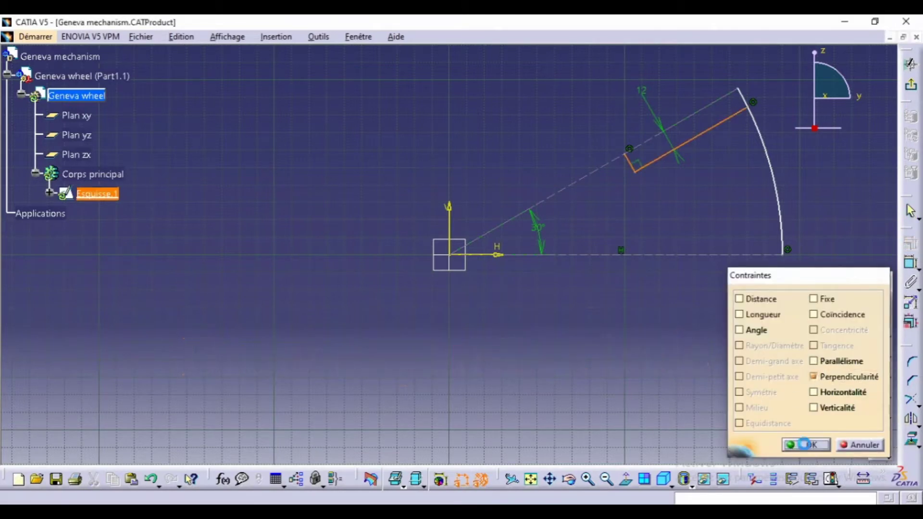
click(804, 444)
double_click(626, 159)
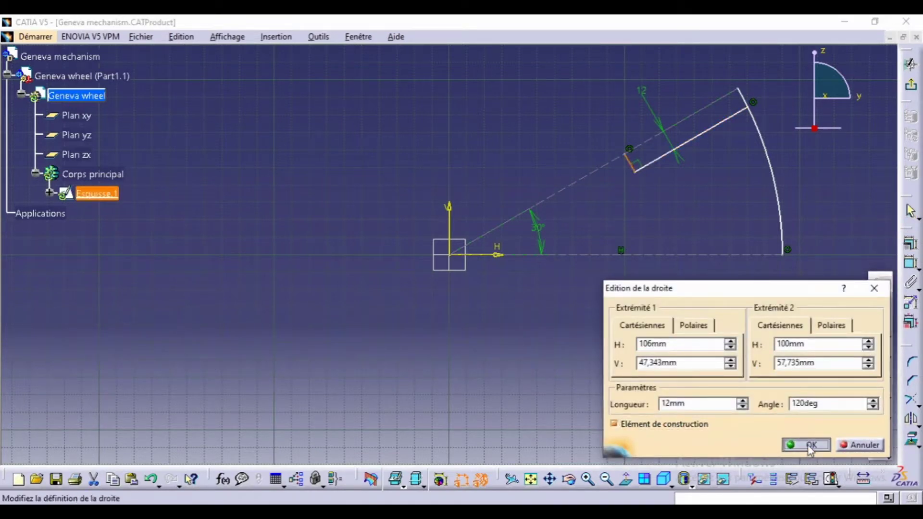
click(810, 445)
Draw a 12 mm radius quarter arc centred on the short line's axis end, from the slot line's inner end to the 30° axis.
click(881, 351)
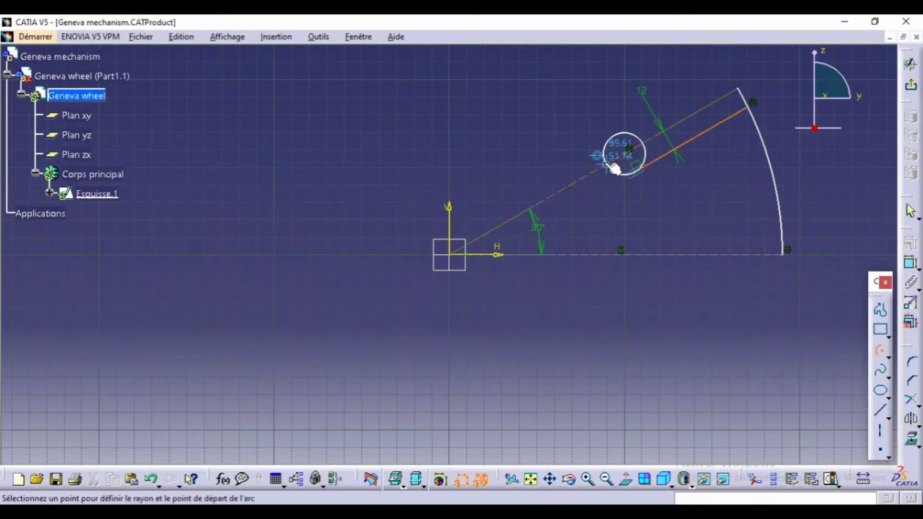
click(634, 172)
click(607, 166)
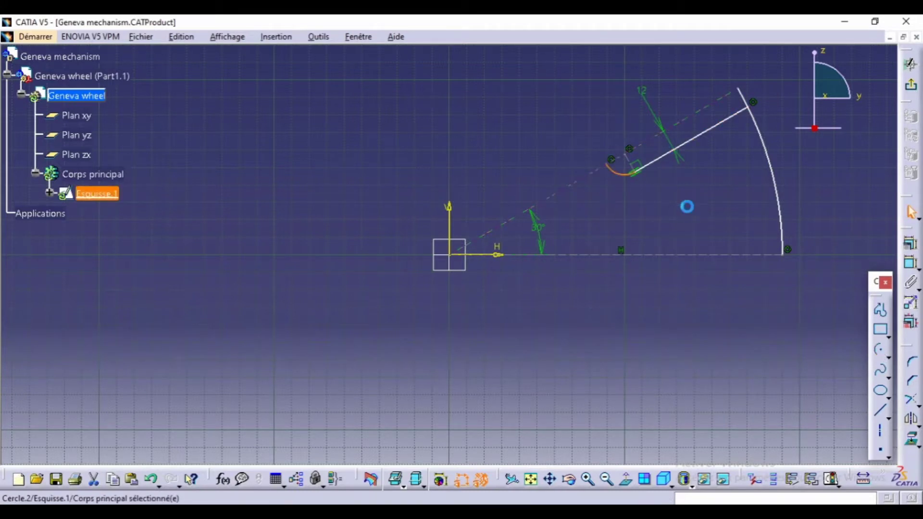
double_click(615, 170)
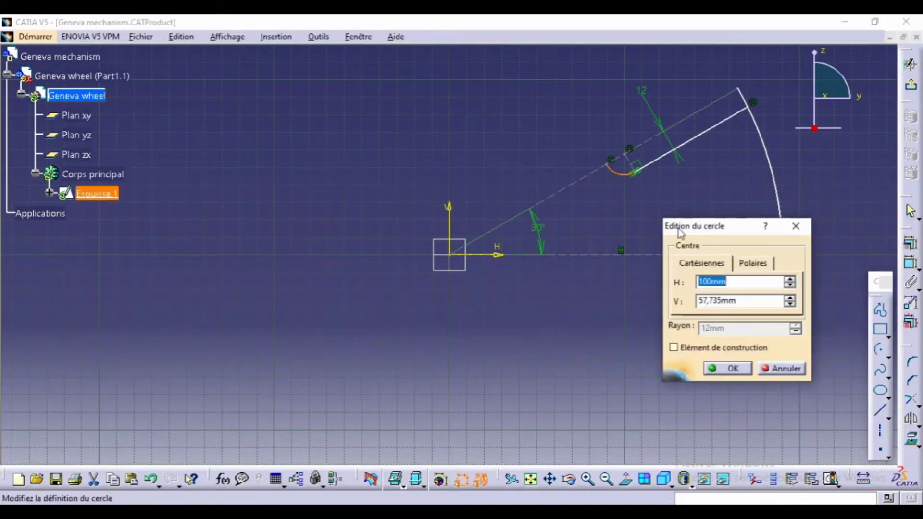
click(746, 372)
Draw an arc centred on the horizontal axis about 280 mm from the origin, running from the outer arc to the horizontal axis.
middle_click(702, 246)
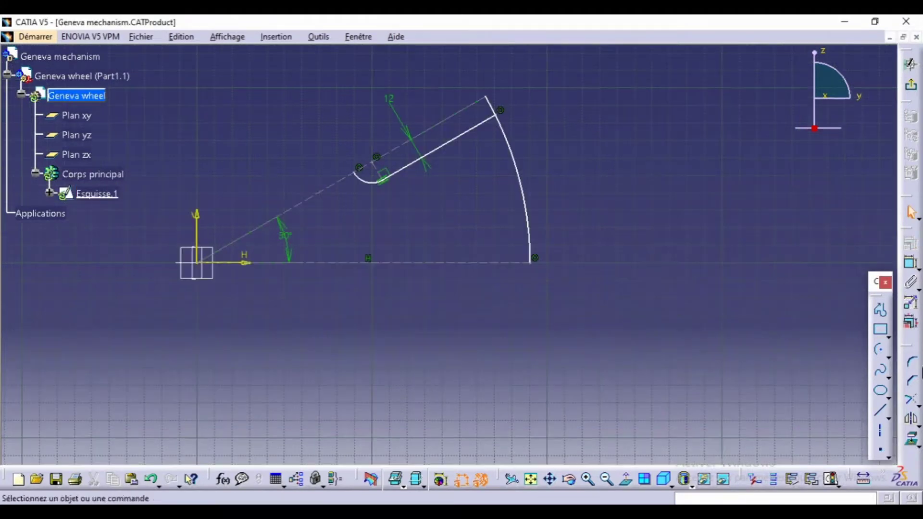
click(881, 350)
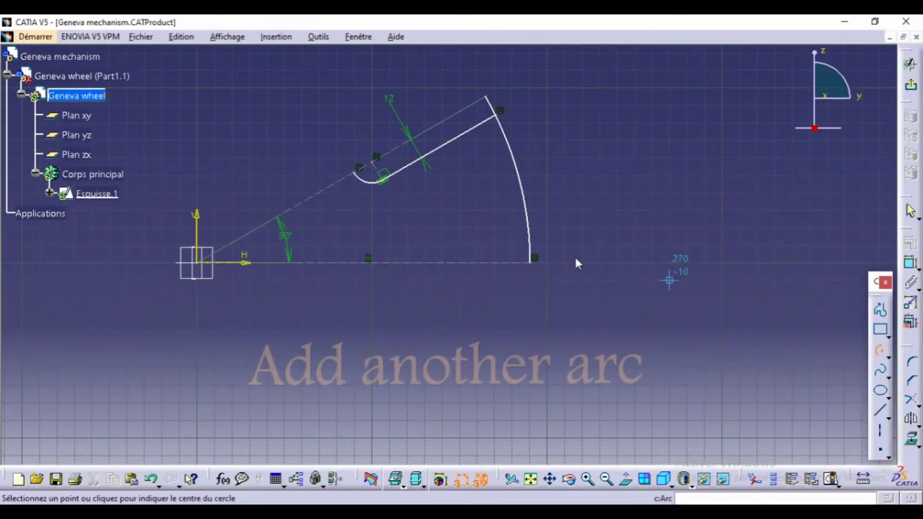
click(687, 261)
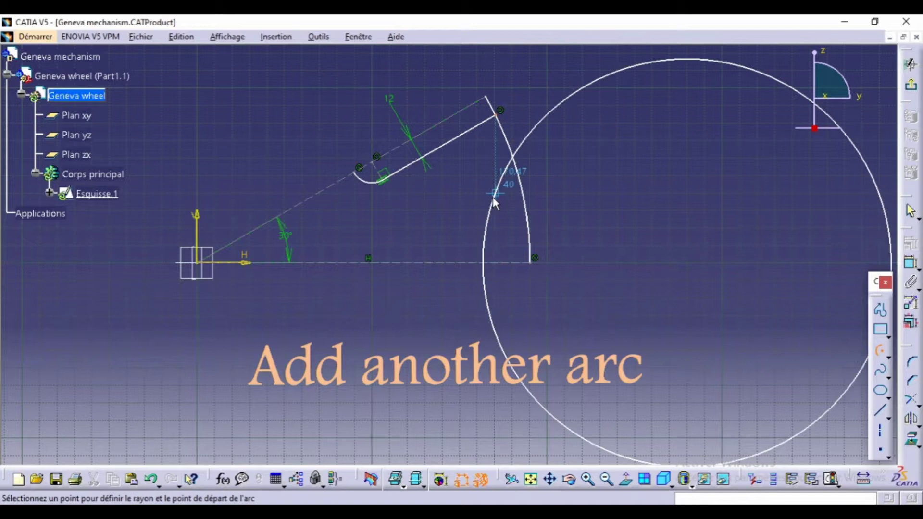
click(507, 141)
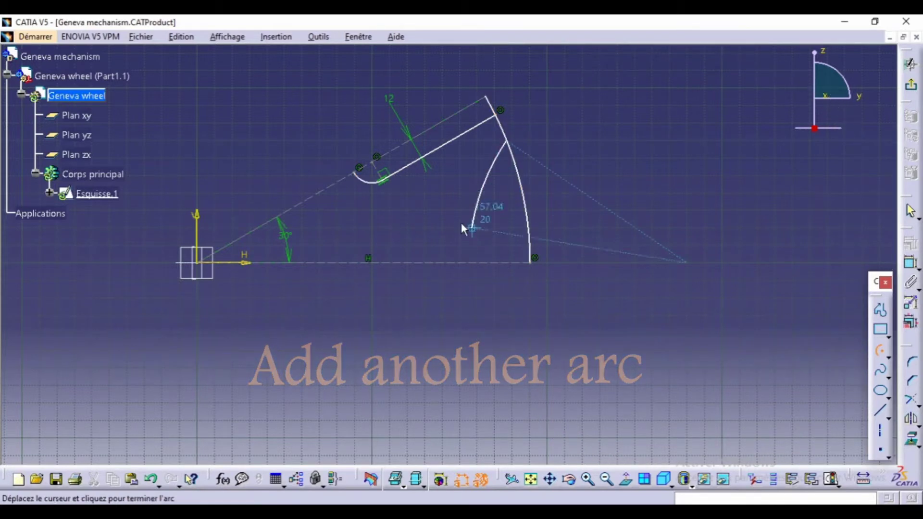
click(470, 262)
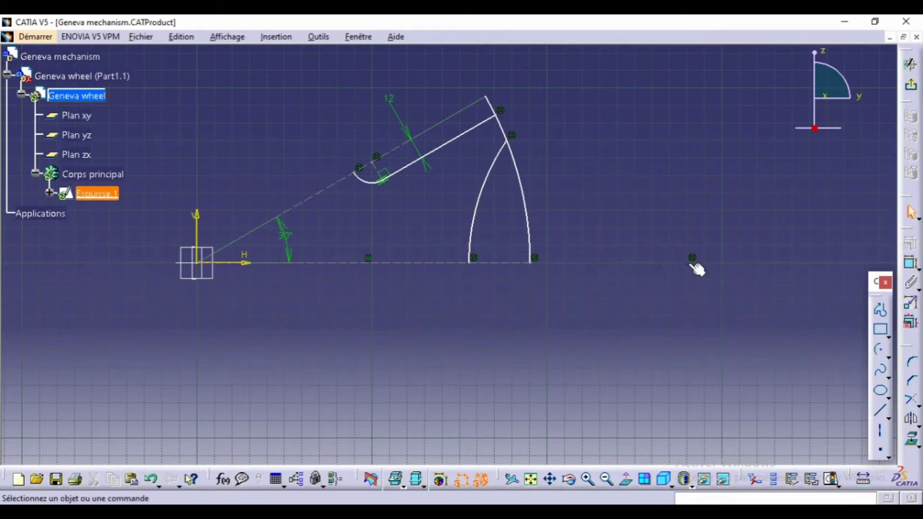
Constrain the distance between the new arc's centre and the origin to 200 mm.
click(687, 262)
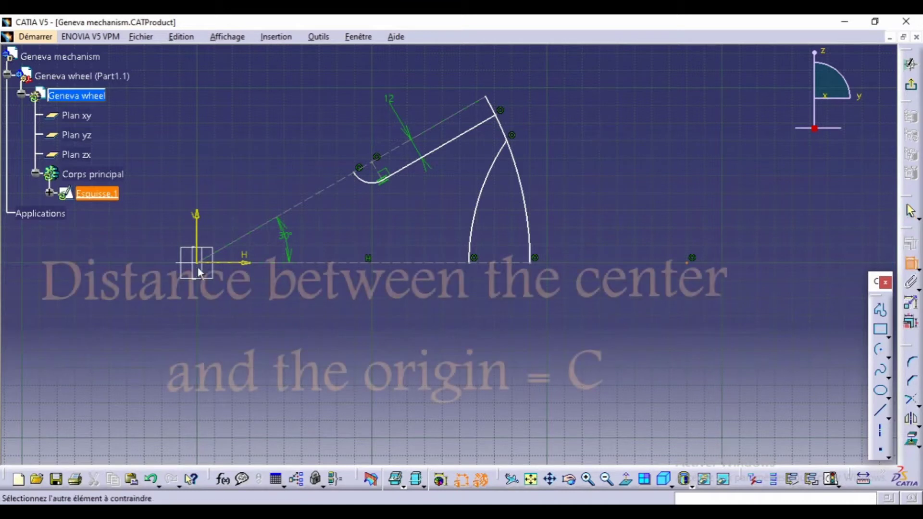
click(196, 263)
click(477, 361)
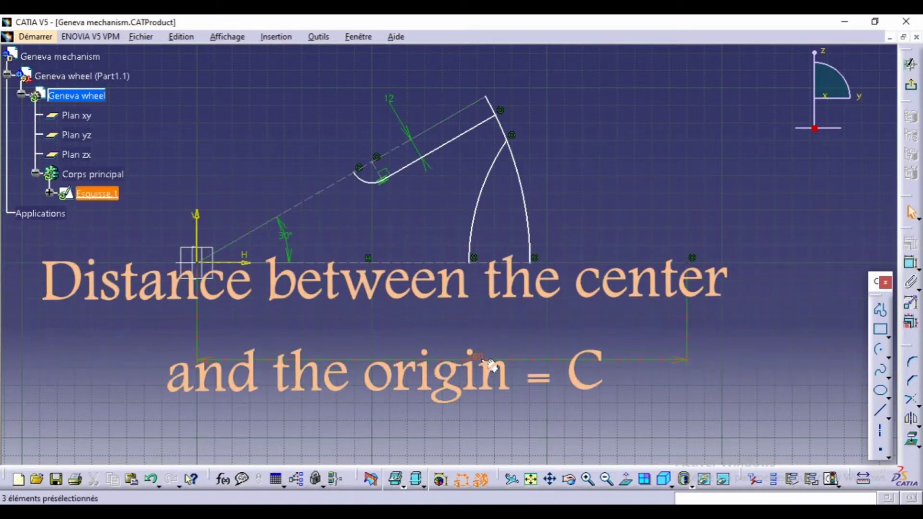
double_click(477, 358)
text(200)
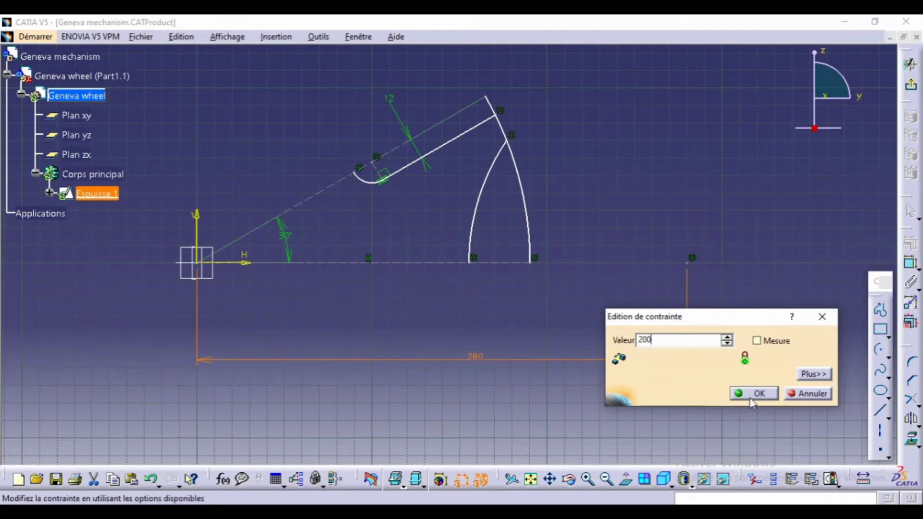
click(753, 399)
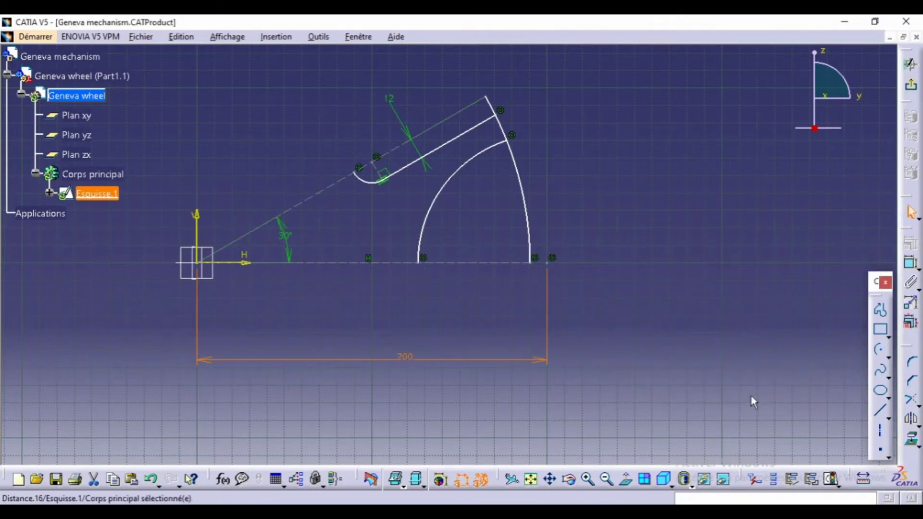
Set the radius of the arc centred on the horizontal axis to 65.5 mm.
double_click(449, 199)
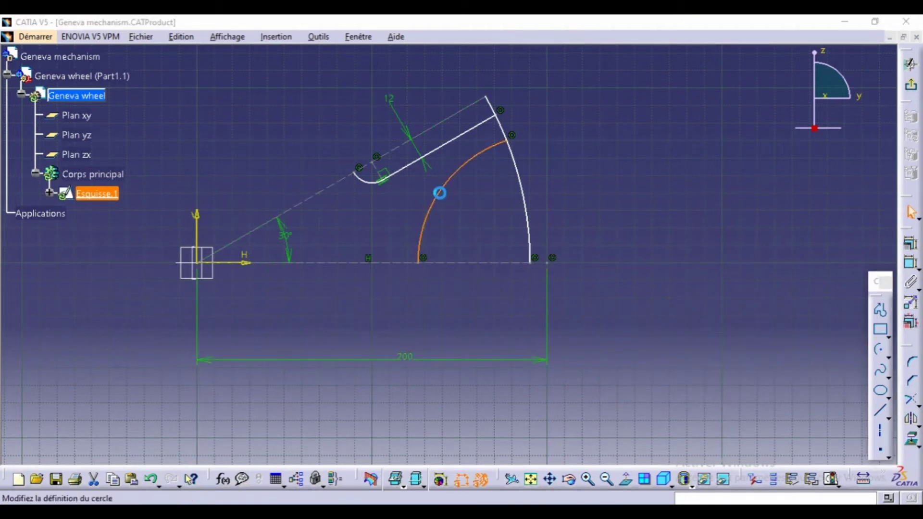
text(65.5)
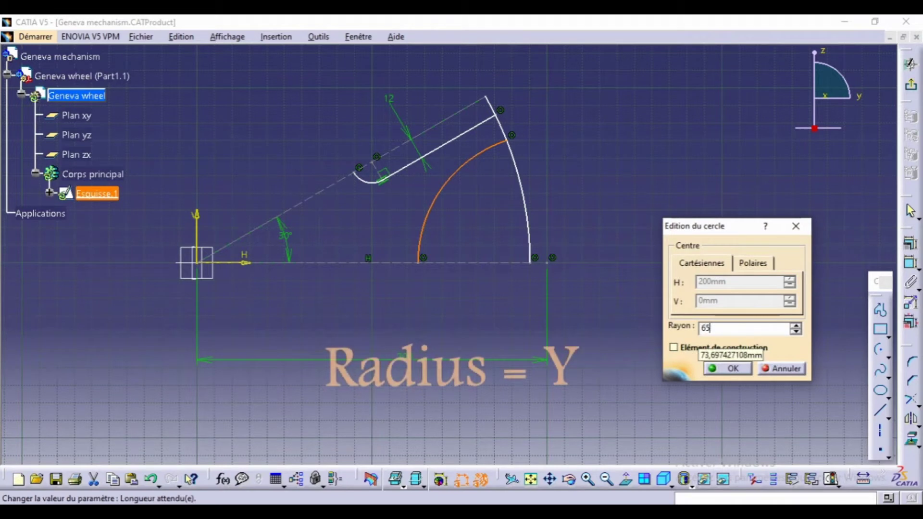
click(728, 370)
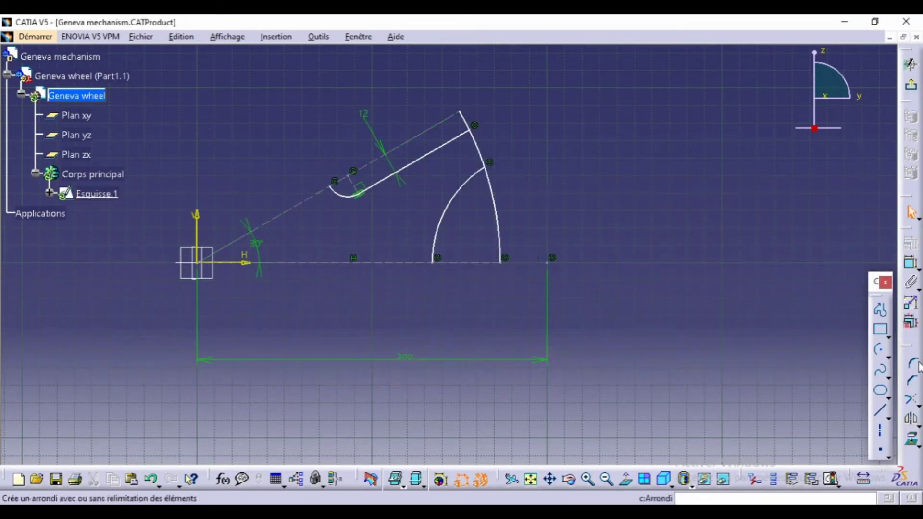
Break the outer arc where it meets the concave arc and the slot line.
click(920, 407)
click(850, 418)
click(493, 198)
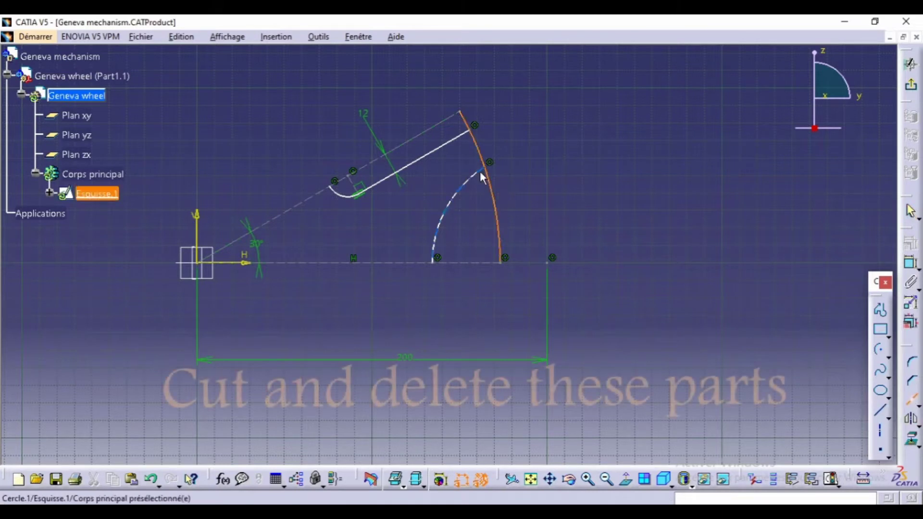
click(483, 178)
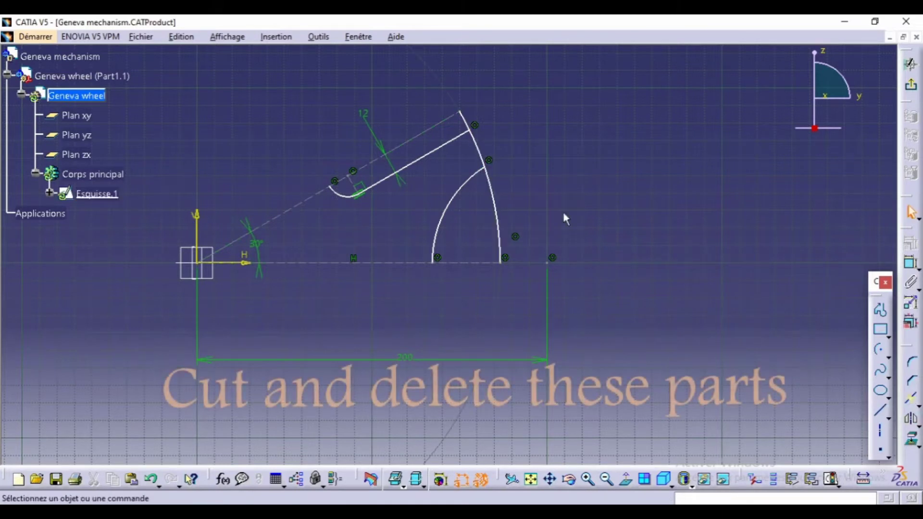
click(472, 132)
Erase the outer arc's segments below the concave arc and above the slot line with Quick Trim.
click(919, 407)
click(873, 419)
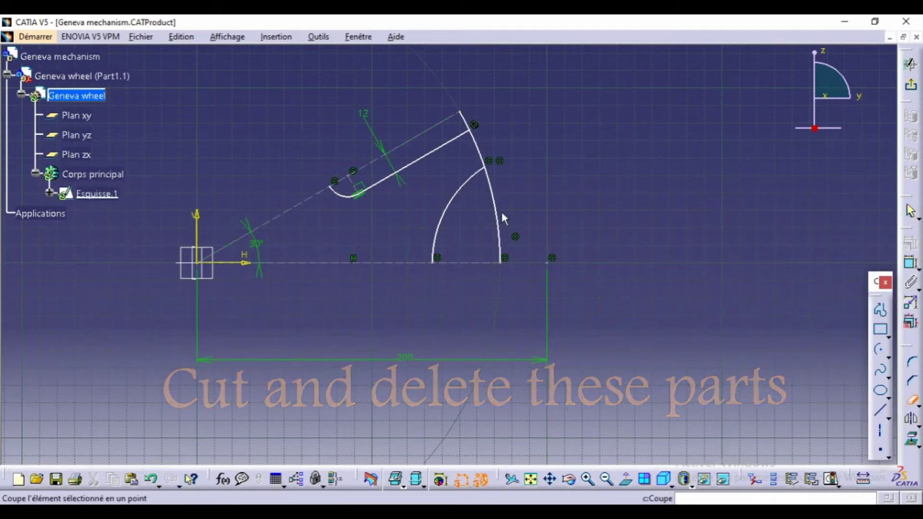
click(498, 213)
click(466, 121)
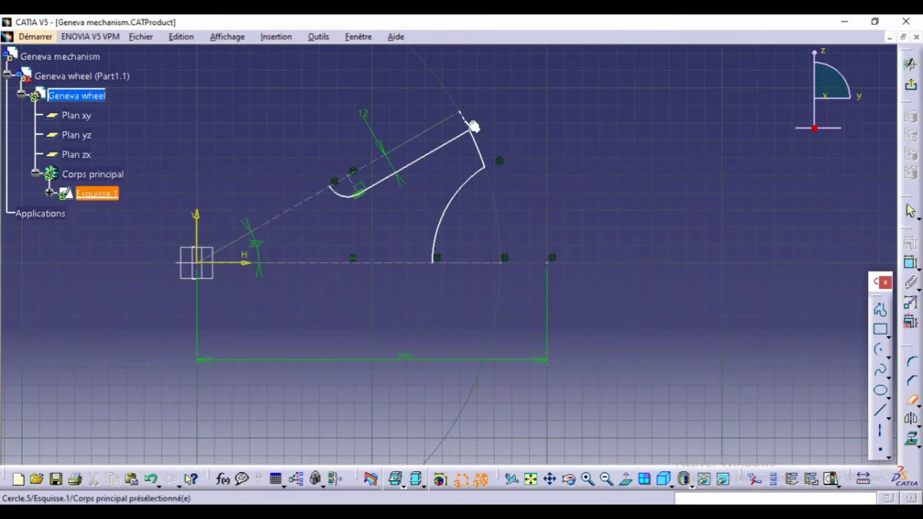
Mirror the half-slot, outer arc and concave arc profile about the horizontal construction line.
click(555, 485)
mouse_move(283, 407)
mouse_down()
mouse_move(595, 357)
mouse_move(437, 387)
mouse_up()
mouse_move(303, 73)
mouse_down()
mouse_move(742, 200)
mouse_move(743, 354)
mouse_up()
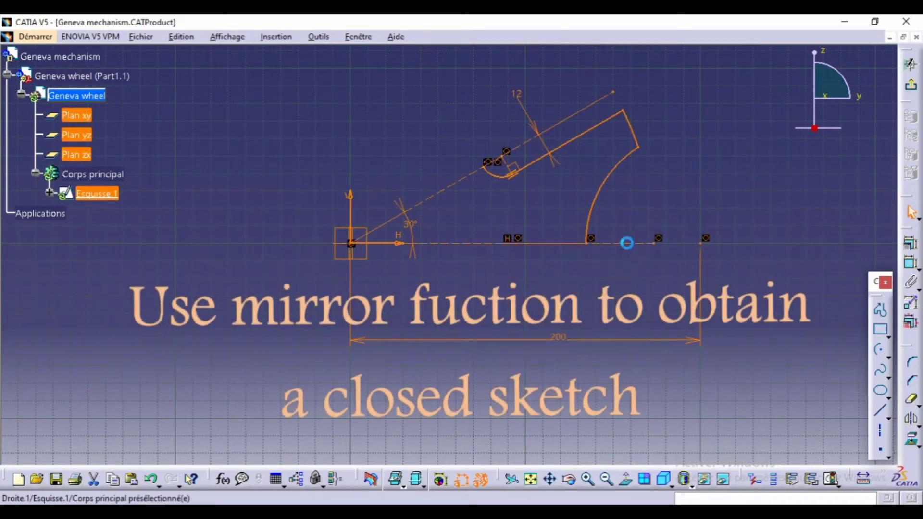
click(912, 422)
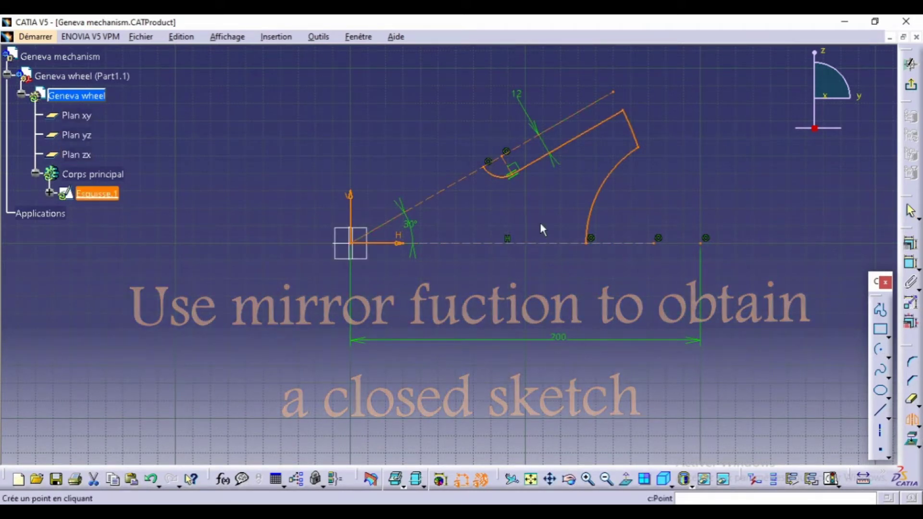
click(542, 243)
Mirror the resulting profile about the construction line running 30° below the horizontal axis to complete the lower-right slot.
middle_drag(361, 378, 401, 350)
mouse_move(364, 47)
mouse_down()
mouse_move(612, 163)
mouse_move(742, 434)
mouse_move(753, 418)
mouse_up()
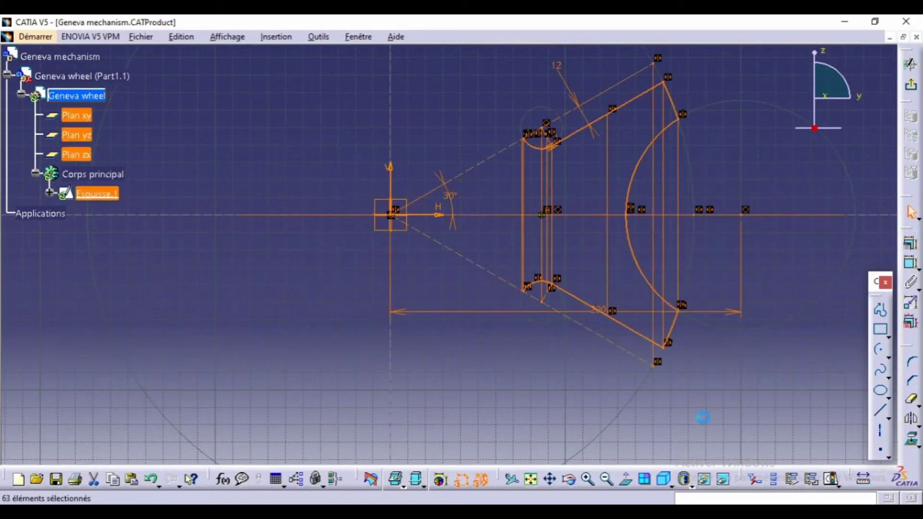
click(912, 422)
click(610, 340)
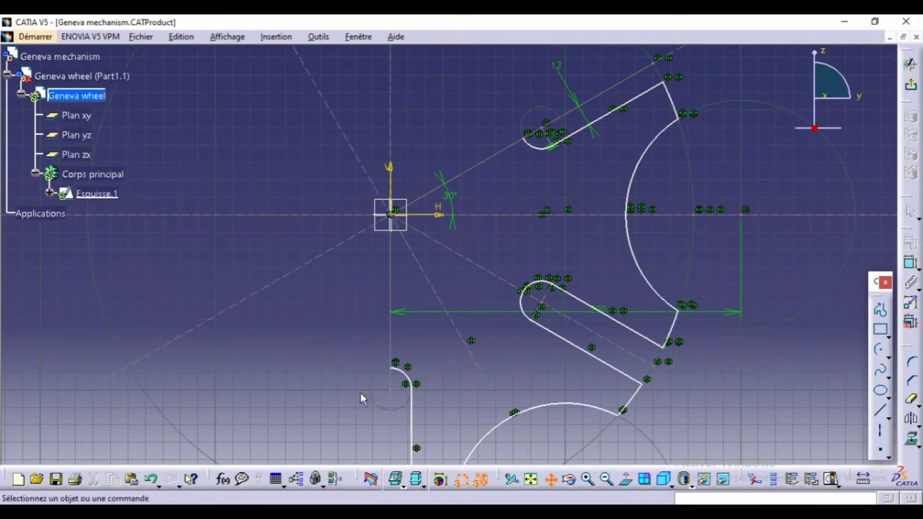
Mirror the profile between the lower-right slot's axis and the bottom half-slot about the vertical construction line.
mouse_move(362, 398)
middle_down()
mouse_move(367, 268)
mouse_move(351, 309)
mouse_move(350, 295)
middle_up()
mouse_move(434, 458)
mouse_down()
mouse_move(808, 149)
mouse_move(791, 202)
mouse_move(808, 171)
mouse_up()
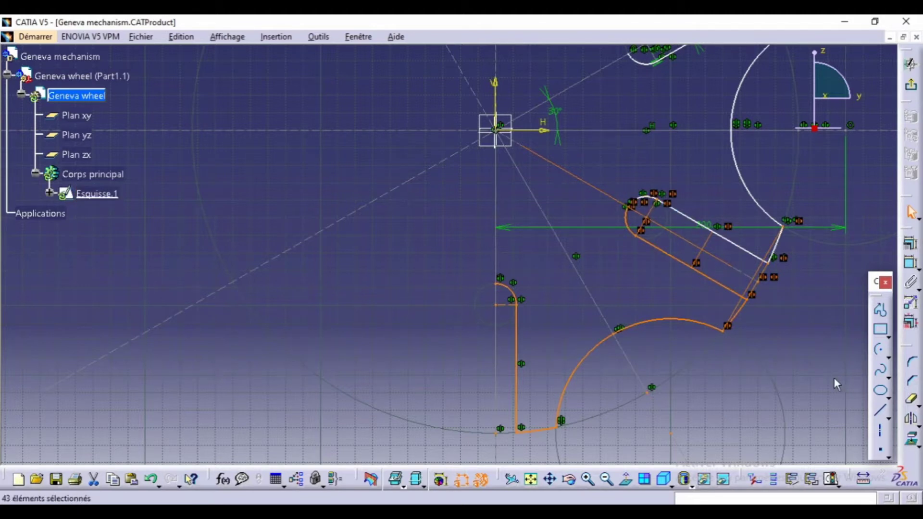
click(913, 420)
click(498, 326)
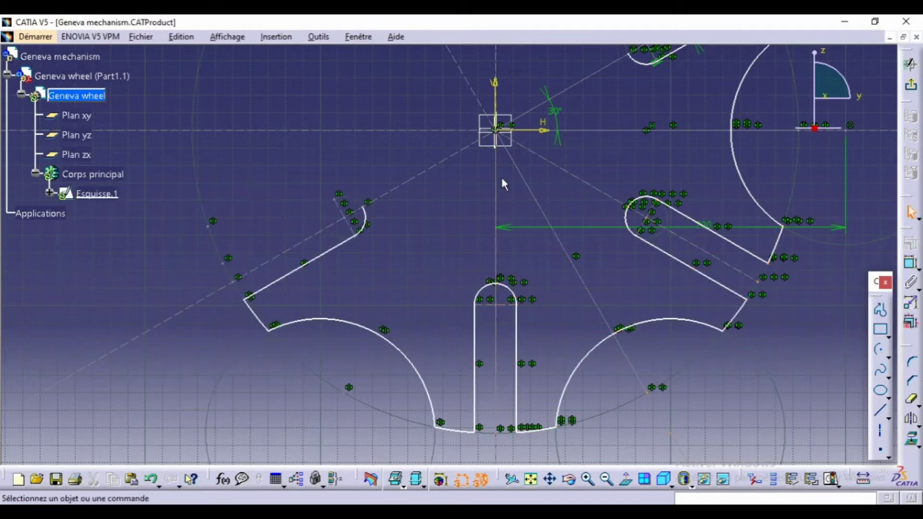
Mirror the whole existing wheel profile about the lower-left slot's axis to close the outline.
click(607, 479)
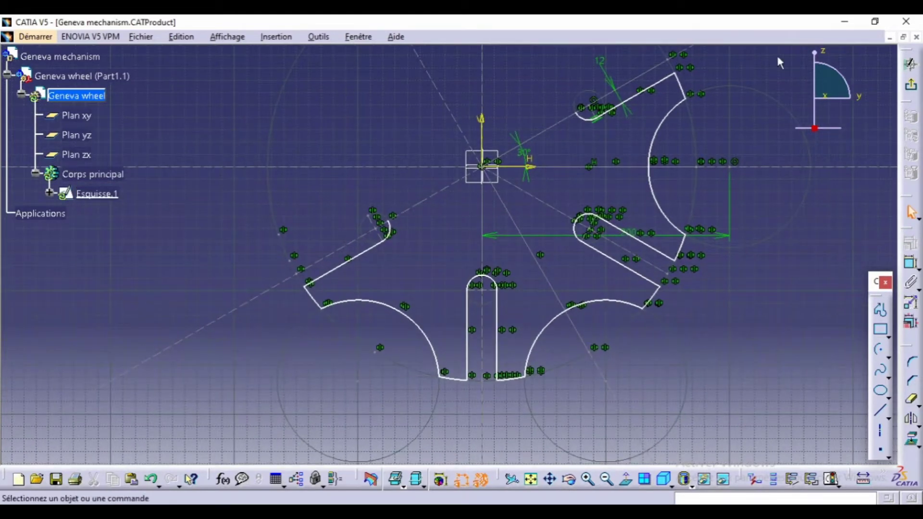
mouse_move(783, 50)
mouse_down()
mouse_move(279, 409)
mouse_move(252, 413)
mouse_up()
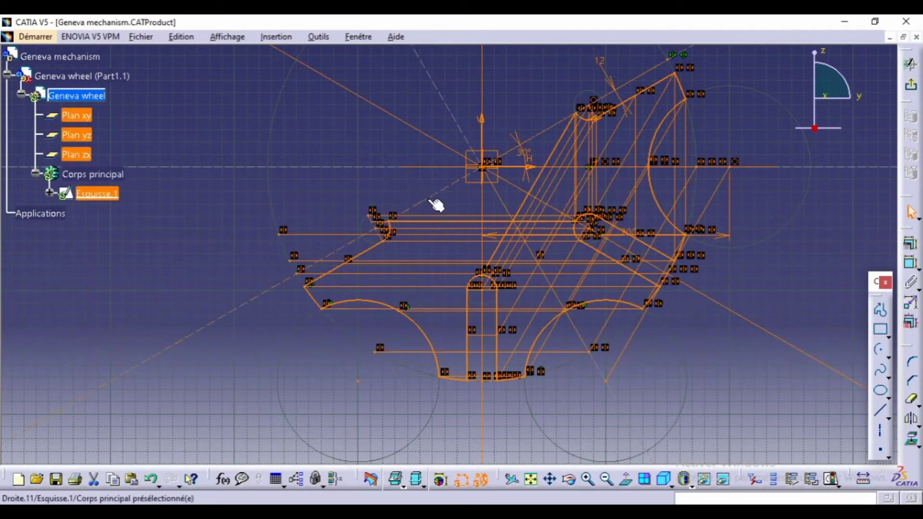
click(912, 419)
click(432, 197)
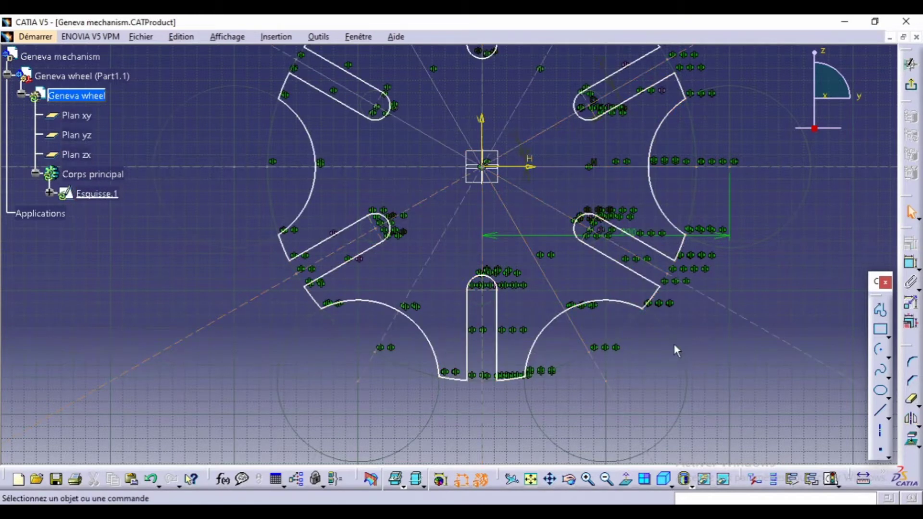
Draw a shaft bore circle centred on the origin and set its radius to 15 mm.
mouse_move(533, 122)
middle_down()
mouse_move(536, 221)
mouse_move(539, 158)
middle_up()
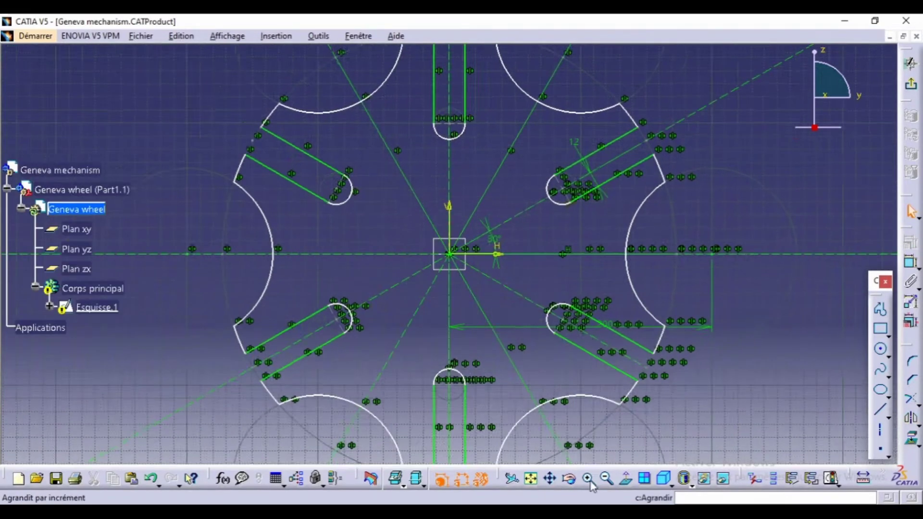
click(590, 480)
click(589, 479)
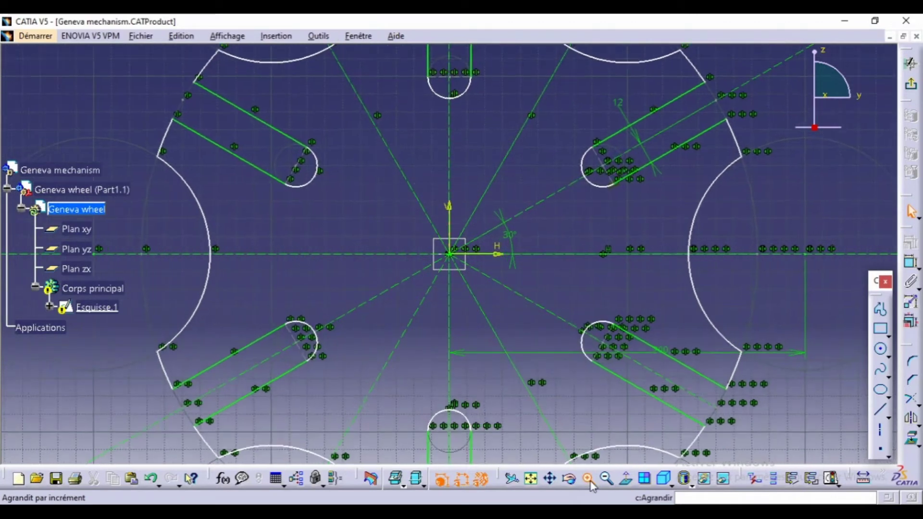
click(589, 480)
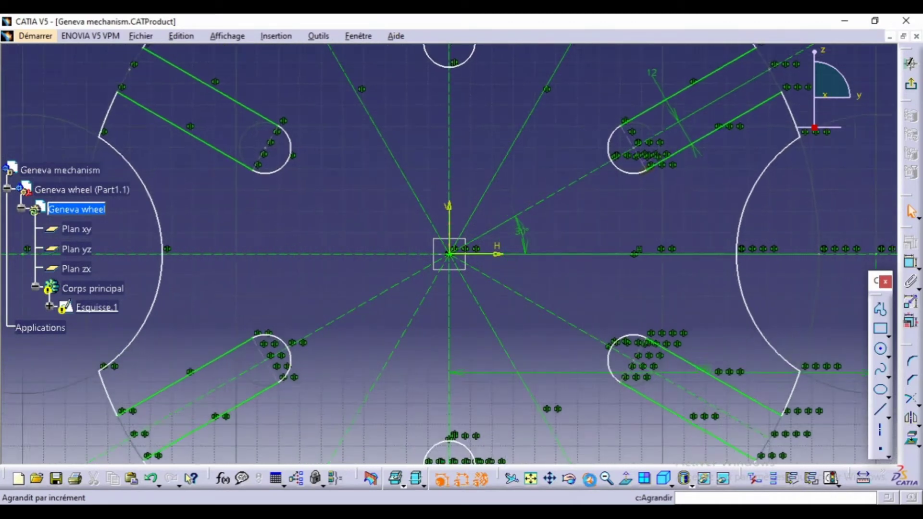
click(888, 357)
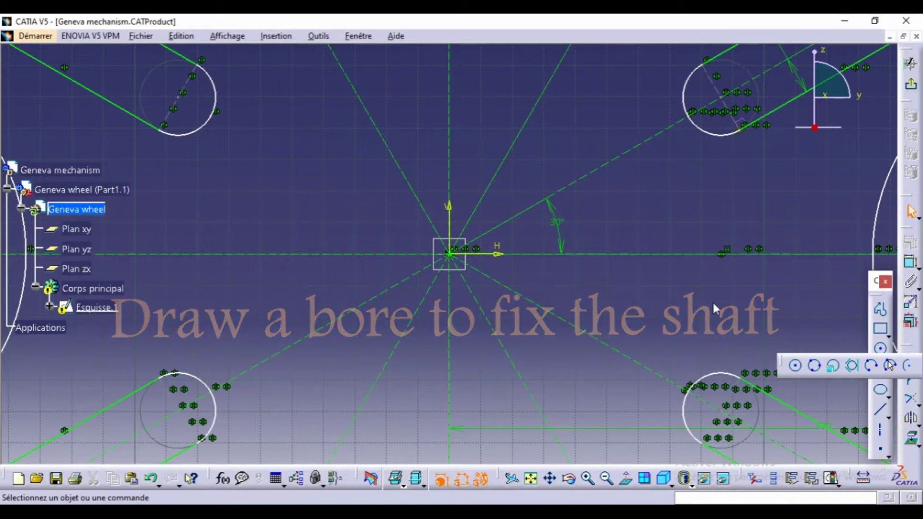
click(795, 366)
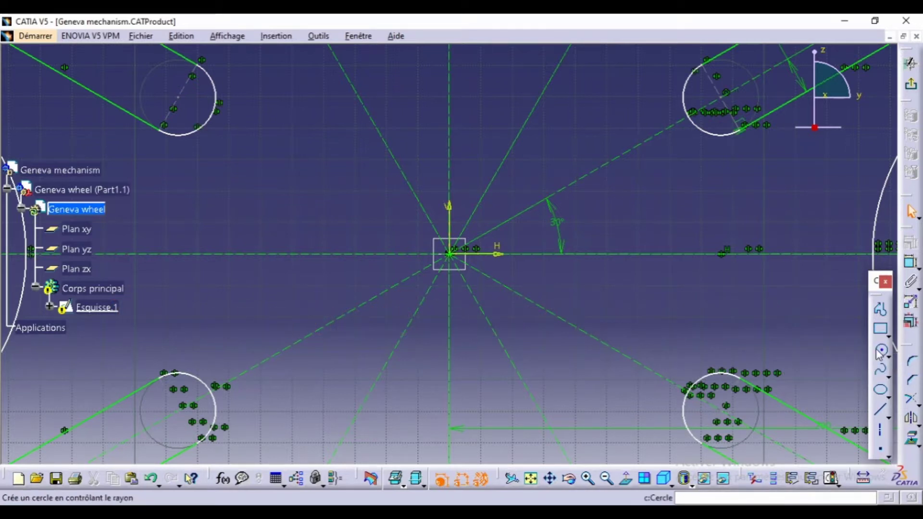
click(520, 264)
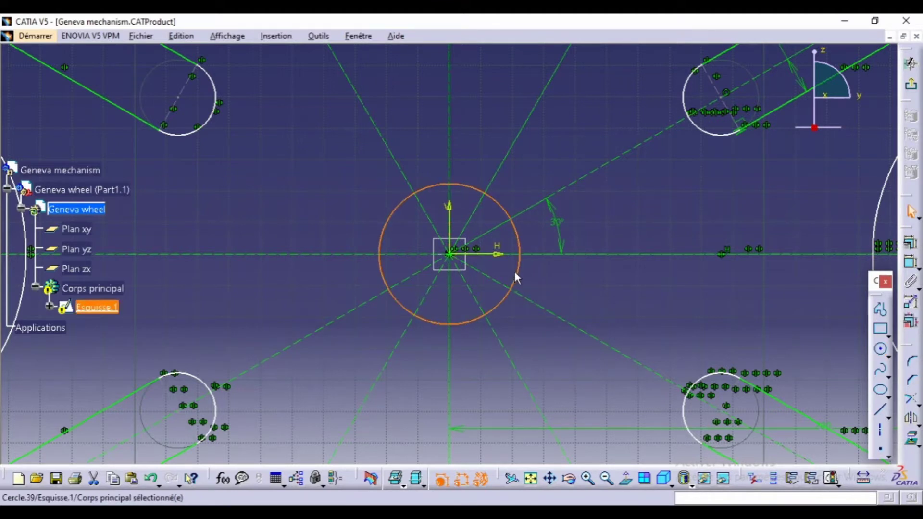
double_click(518, 269)
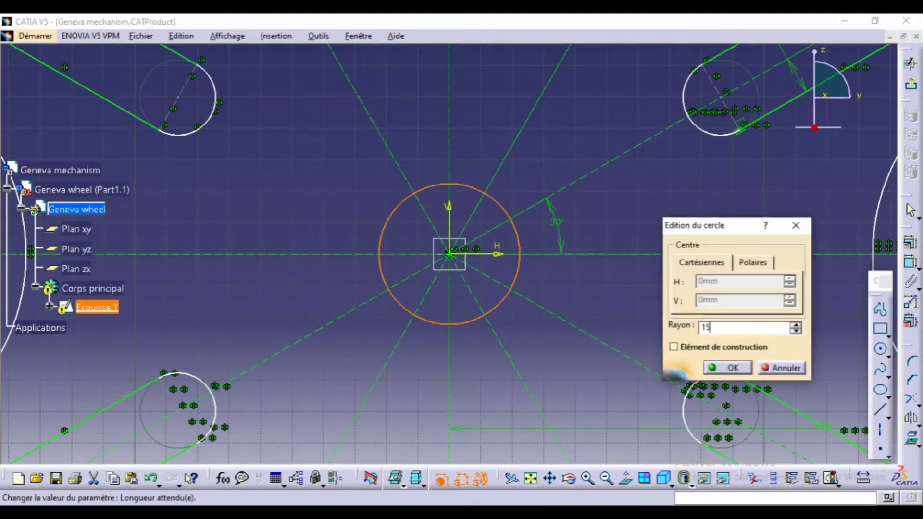
key(Return)
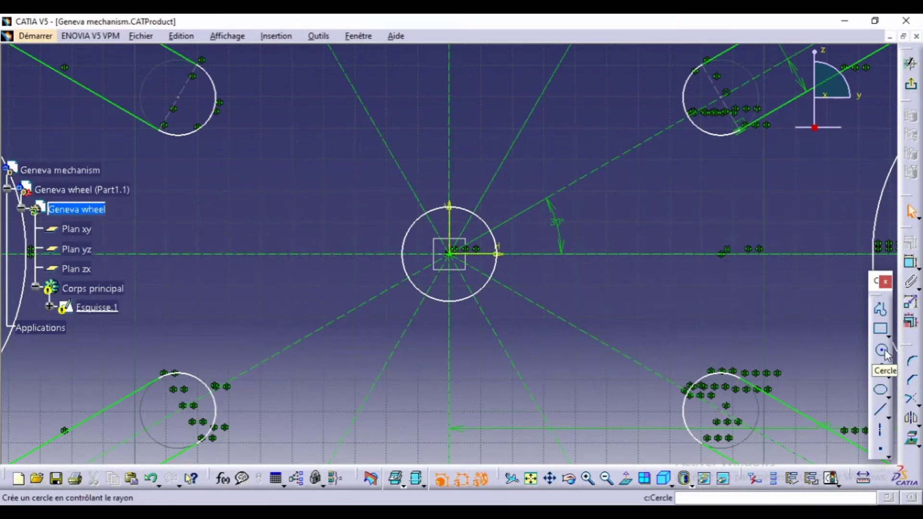
Sketch two lines running outward from the bore circle toward the lower-right slot as the keyway's sides.
click(880, 413)
click(499, 254)
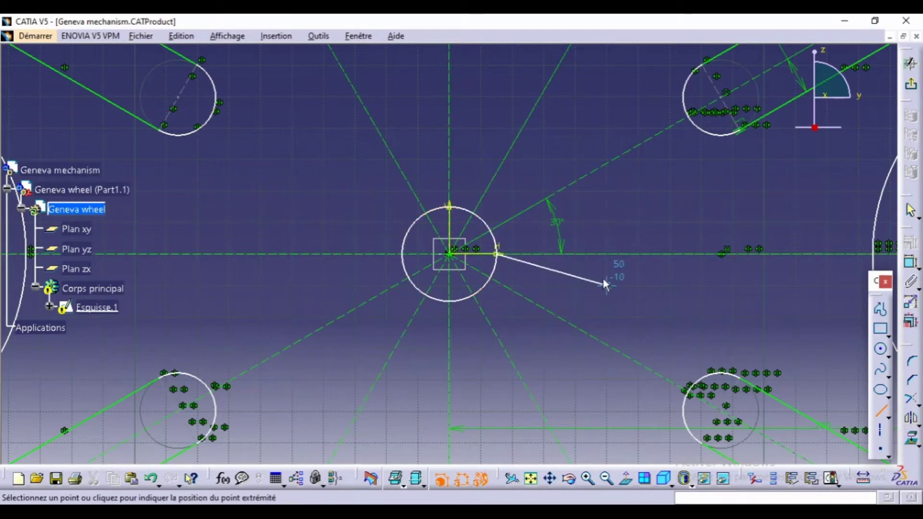
click(608, 286)
click(881, 410)
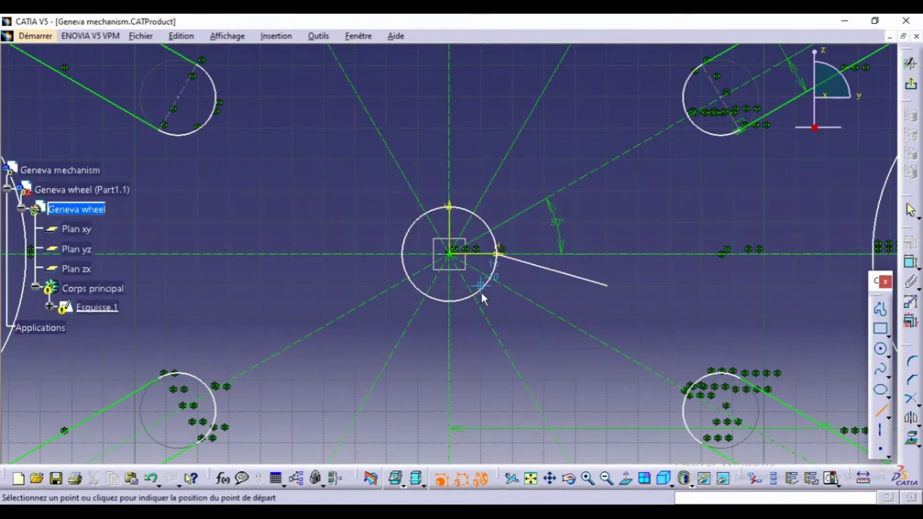
click(481, 292)
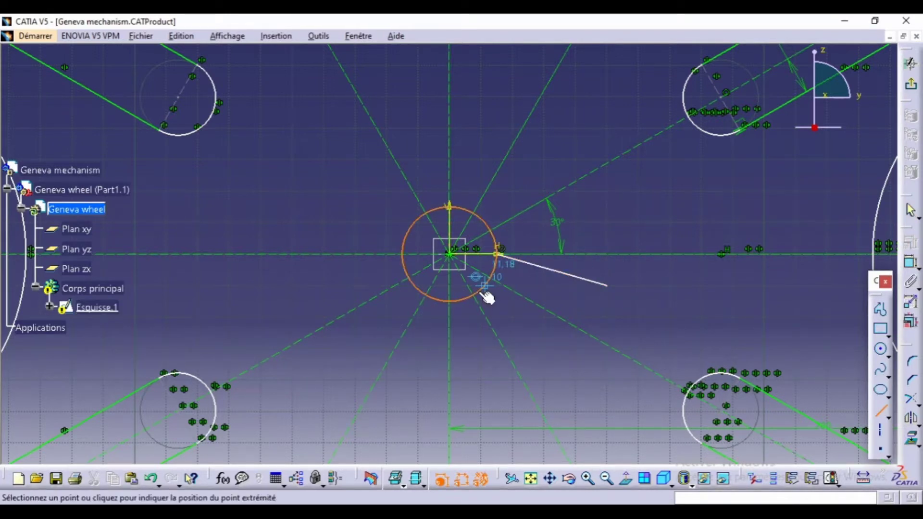
click(575, 337)
click(682, 319)
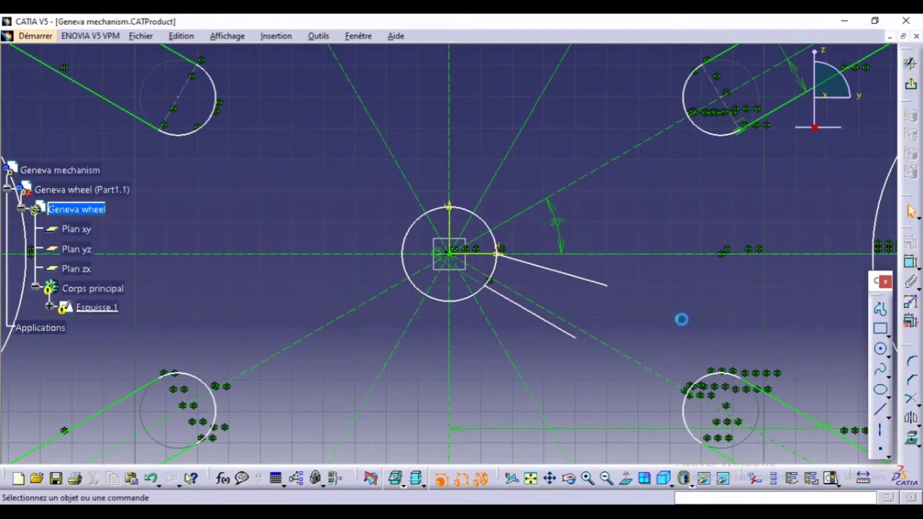
Constrain the two keyway lines parallel to the lower-right slot's axis.
ctrl+click(557, 272)
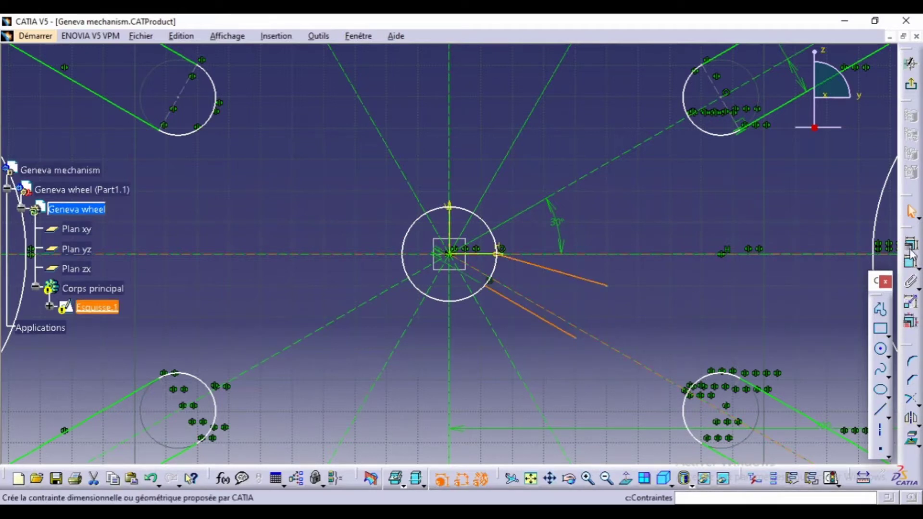
click(911, 243)
click(813, 360)
click(809, 443)
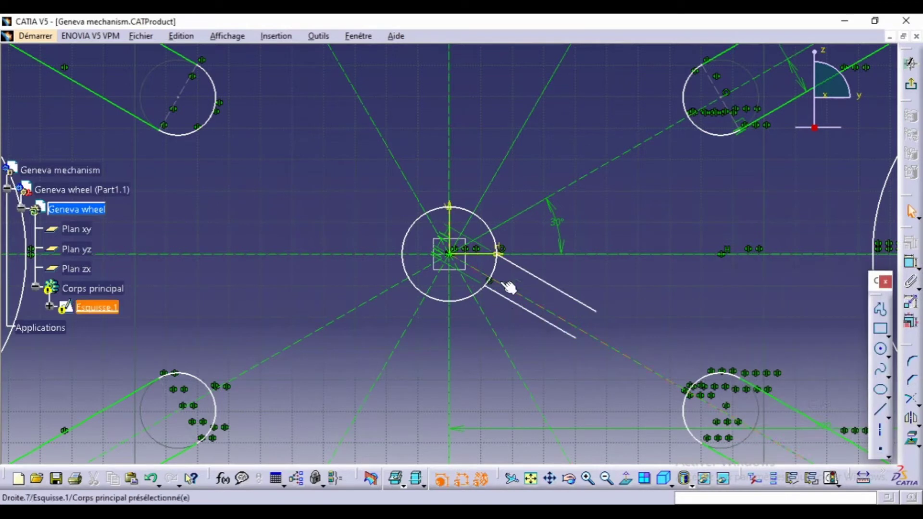
Constrain the lower keyway line at 5 mm from the lower-right slot's axis.
ctrl+click(517, 292)
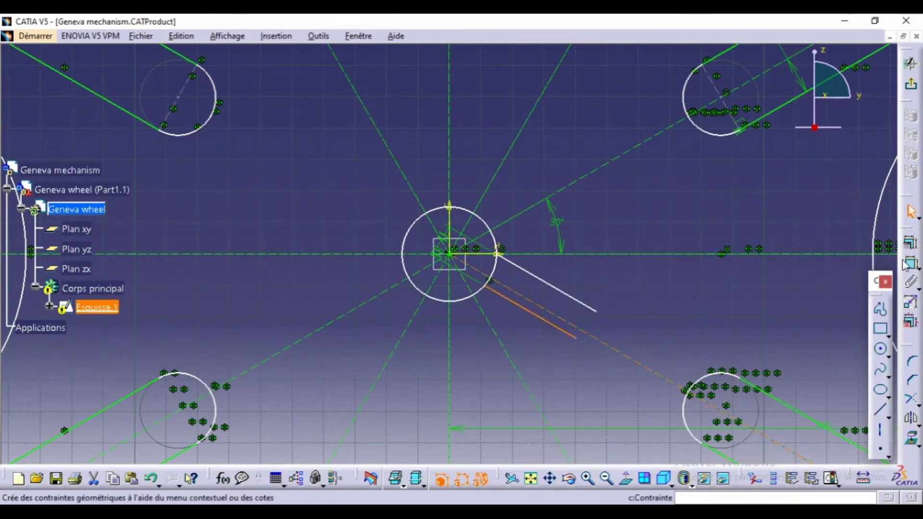
click(911, 262)
click(565, 355)
double_click(567, 354)
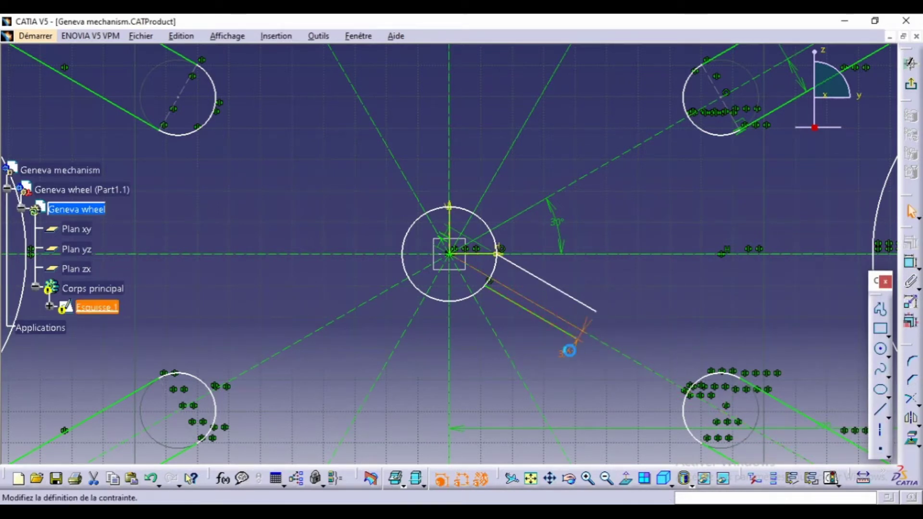
text(5)
key(Return)
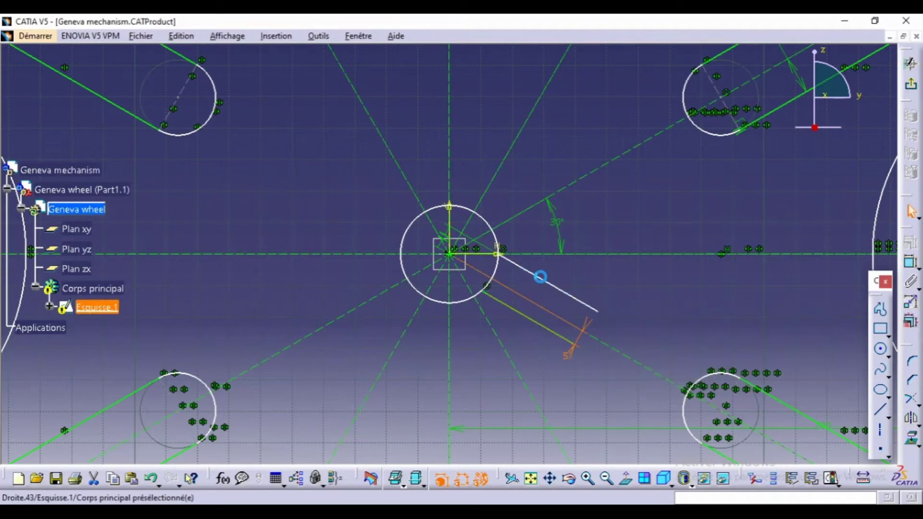
Constrain the upper keyway line at 5 mm from the slot's axis and reset the bore circle's radius to 15 mm.
click(540, 277)
click(907, 260)
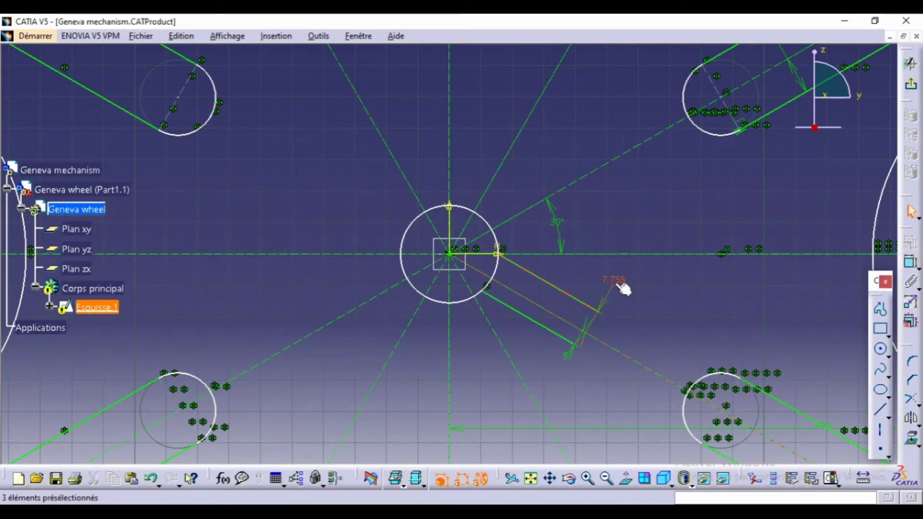
double_click(615, 284)
text(5)
key(Return)
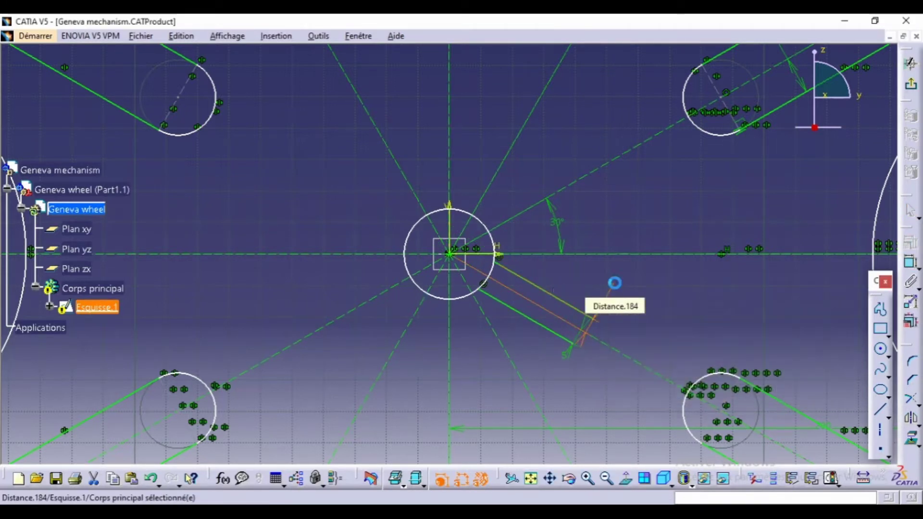
double_click(470, 302)
key(Return)
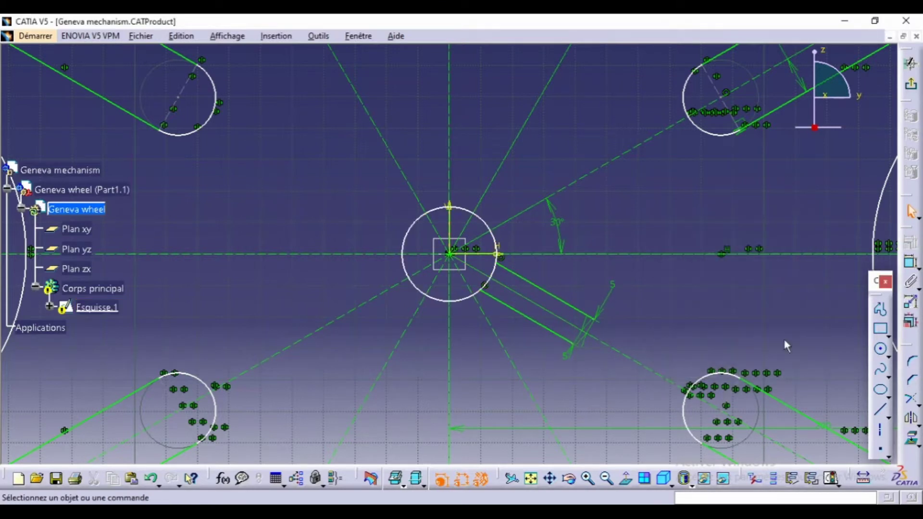
Round the keyway's outer end with a Corner joining its two parallel lines just outside the bore.
click(592, 314)
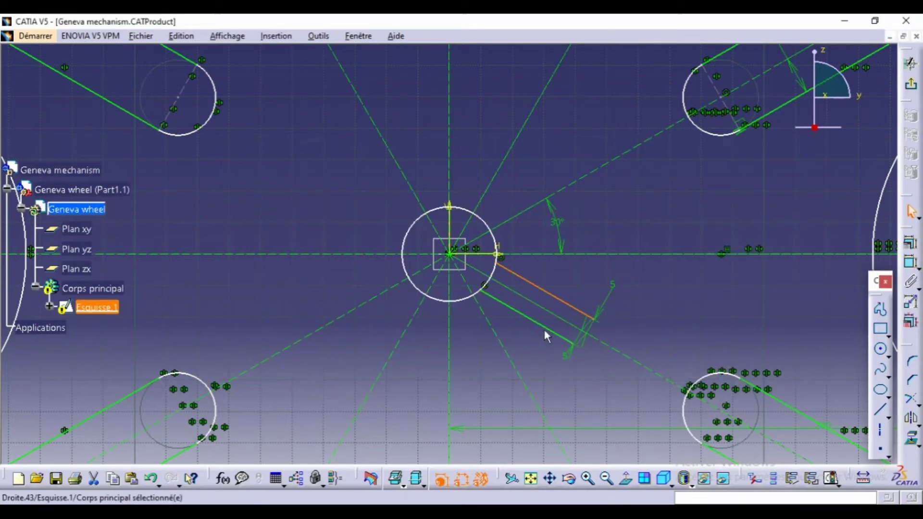
click(912, 361)
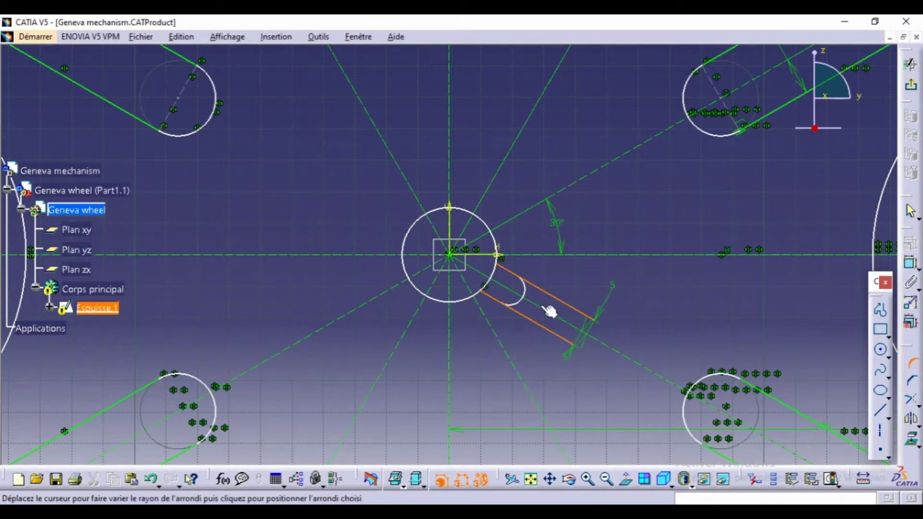
click(532, 306)
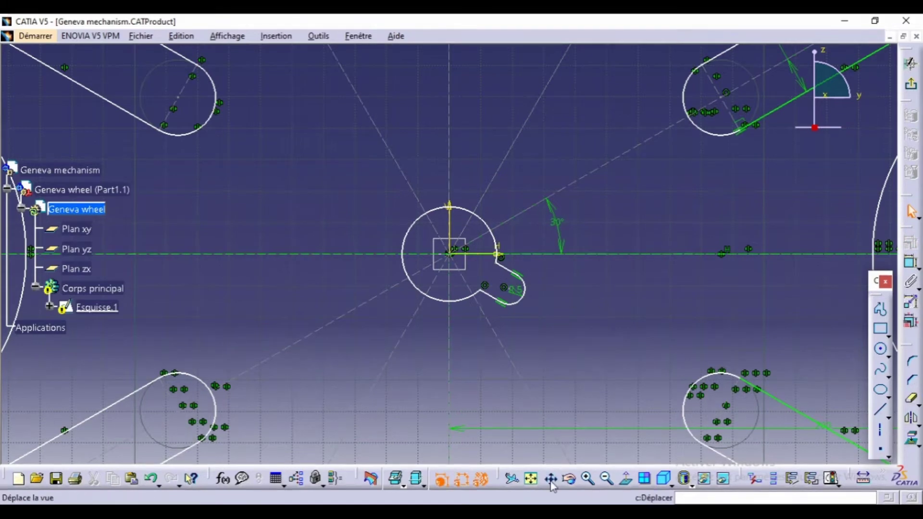
Exit the finished Geneva wheel sketch and return to part modelling.
click(611, 479)
click(610, 479)
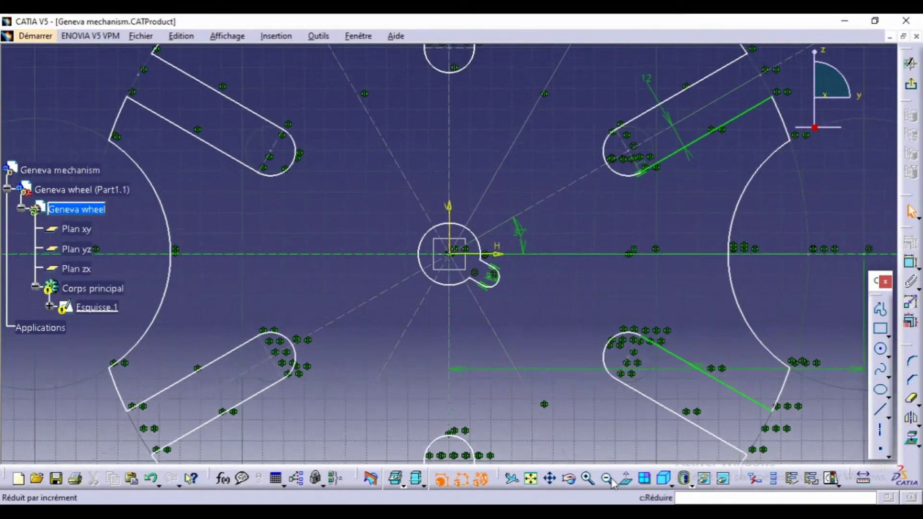
click(611, 479)
click(612, 479)
click(607, 478)
click(607, 479)
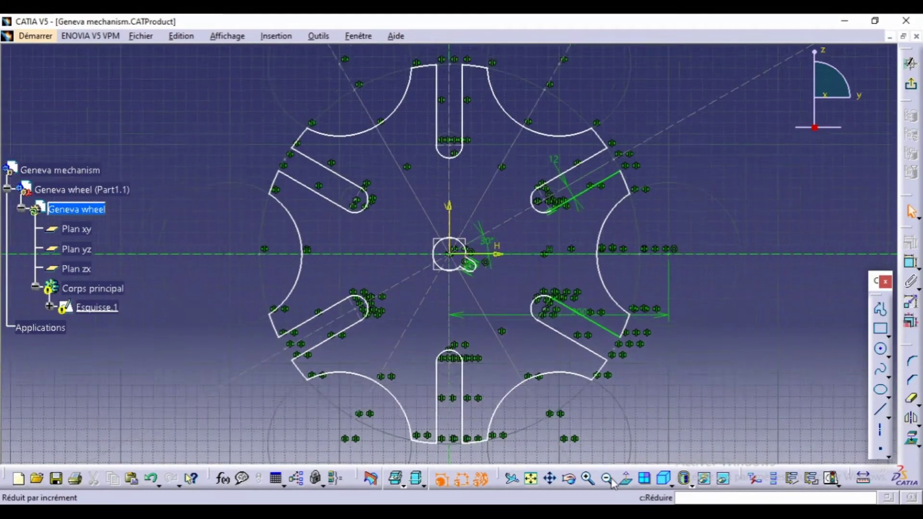
click(607, 479)
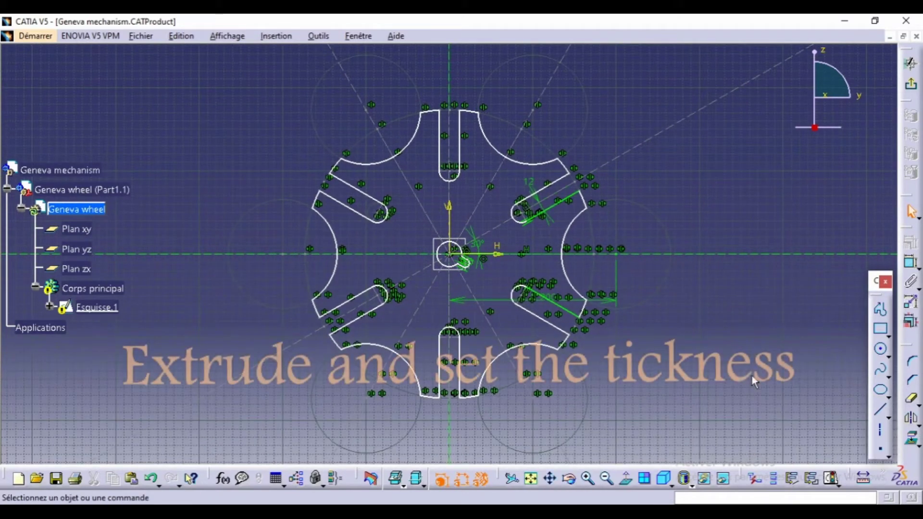
click(910, 64)
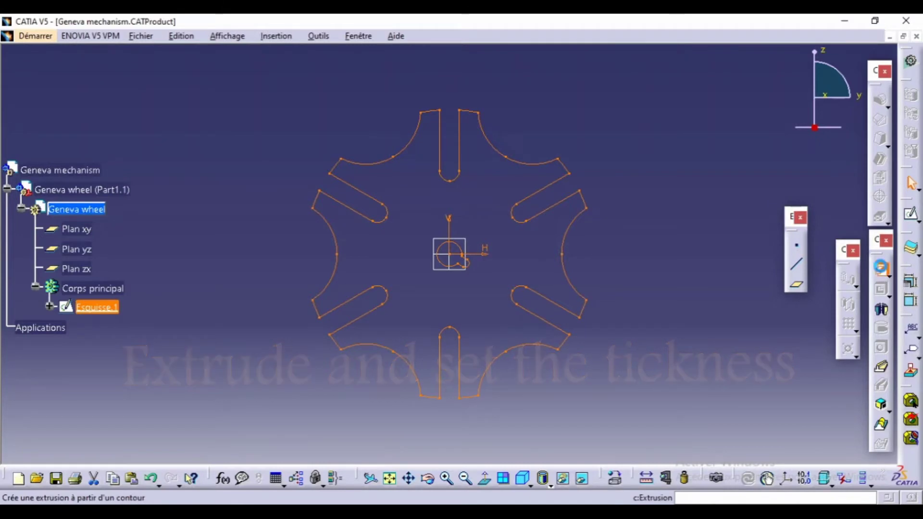
Extrude the Geneva wheel sketch to a thickness of 20 mm.
click(881, 268)
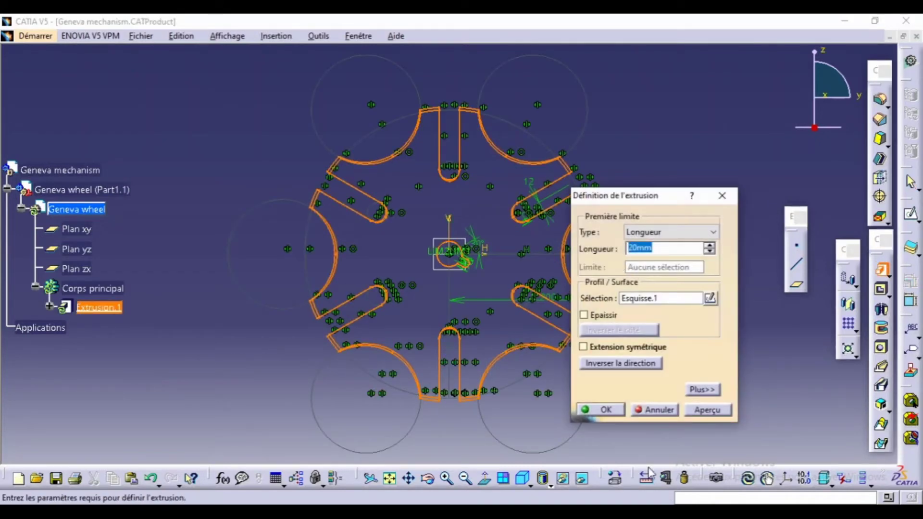
click(715, 413)
click(611, 412)
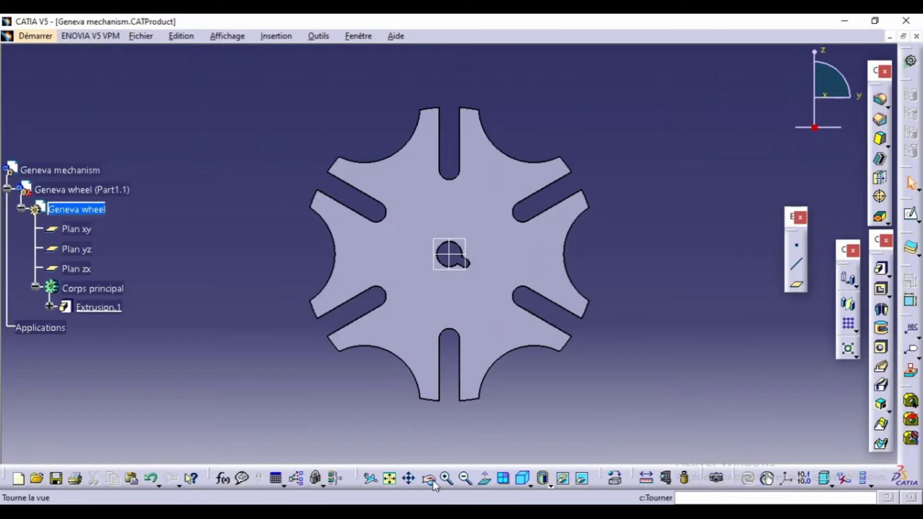
middle_drag(487, 417, 447, 356)
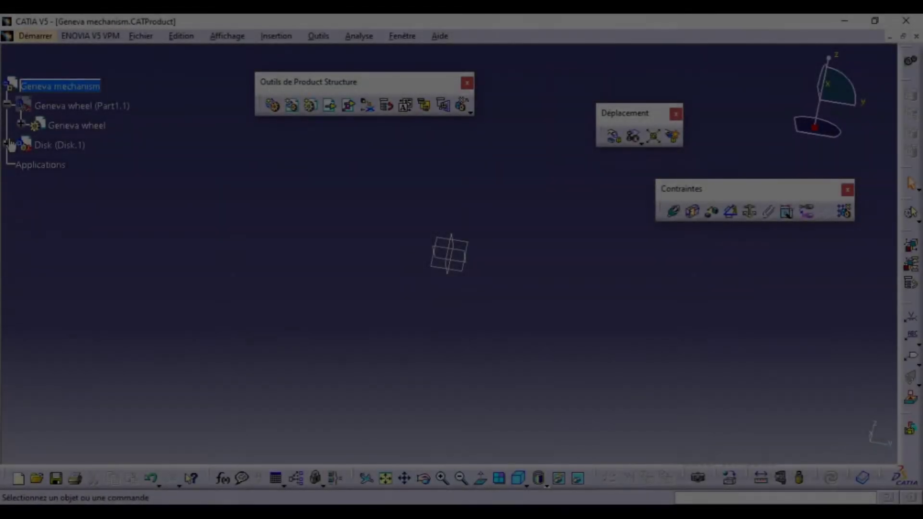
Expand the Disk component of the assembly and activate its main body for part modelling.
click(9, 145)
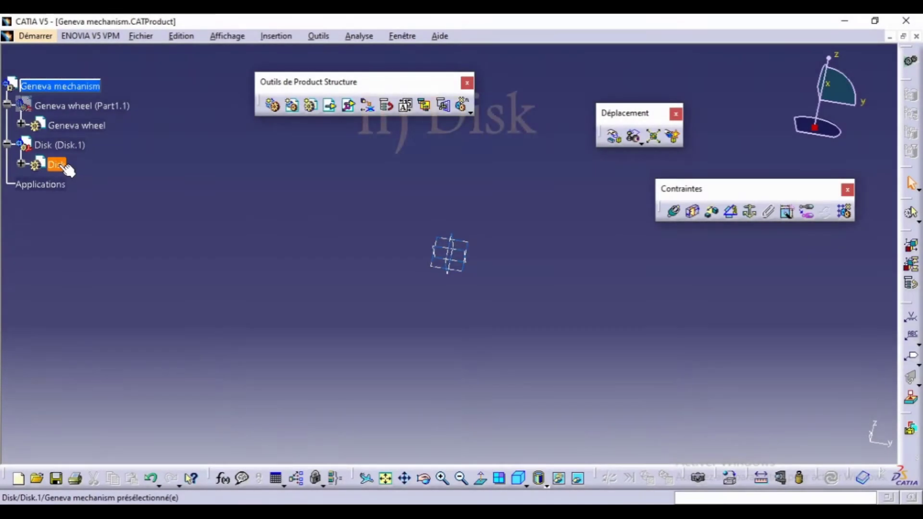
click(22, 165)
double_click(93, 243)
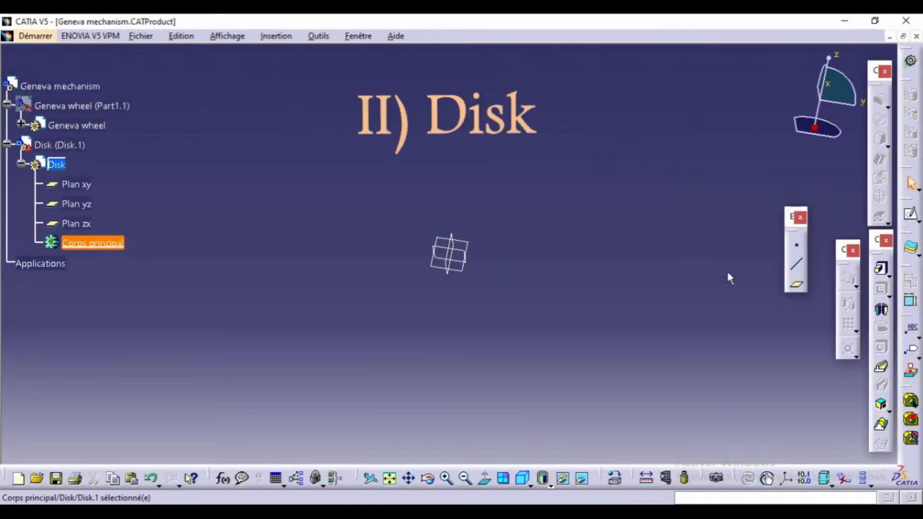
Toggle the Geneva wheel component's visibility on and back off.
click(469, 272)
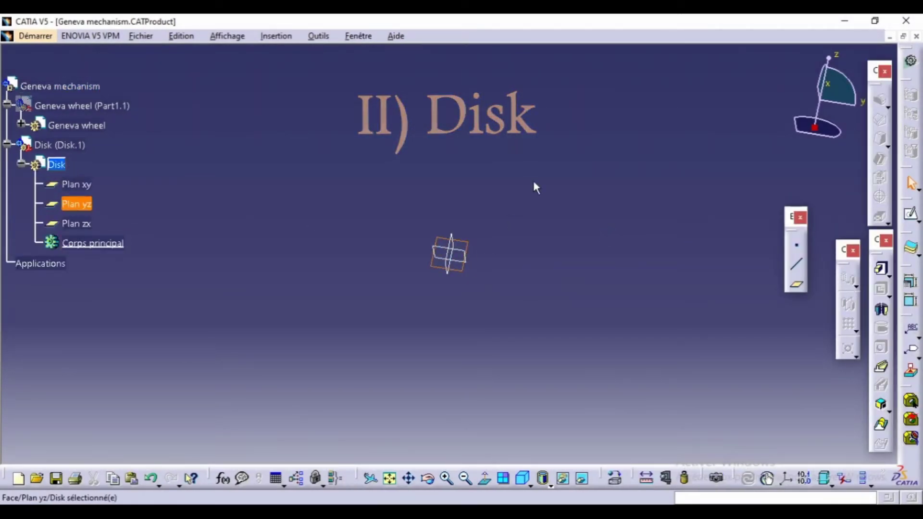
right_click(76, 107)
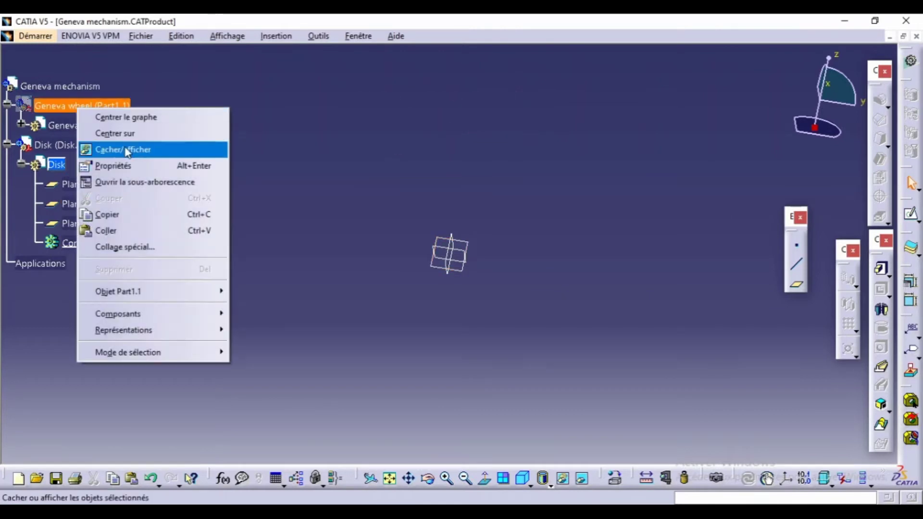
click(128, 151)
click(137, 150)
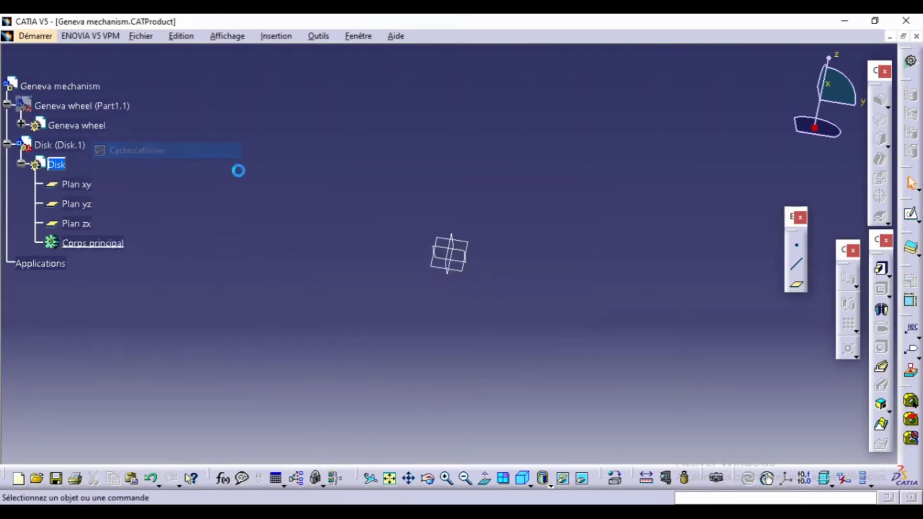
Start a sketch on the Disk's yz plane and draw a circle of about 219 mm radius centred on the origin.
click(911, 213)
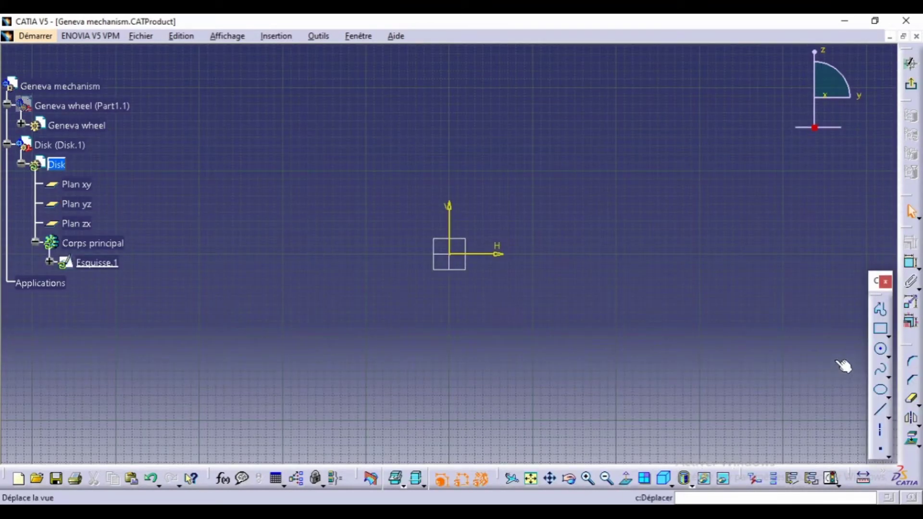
click(882, 349)
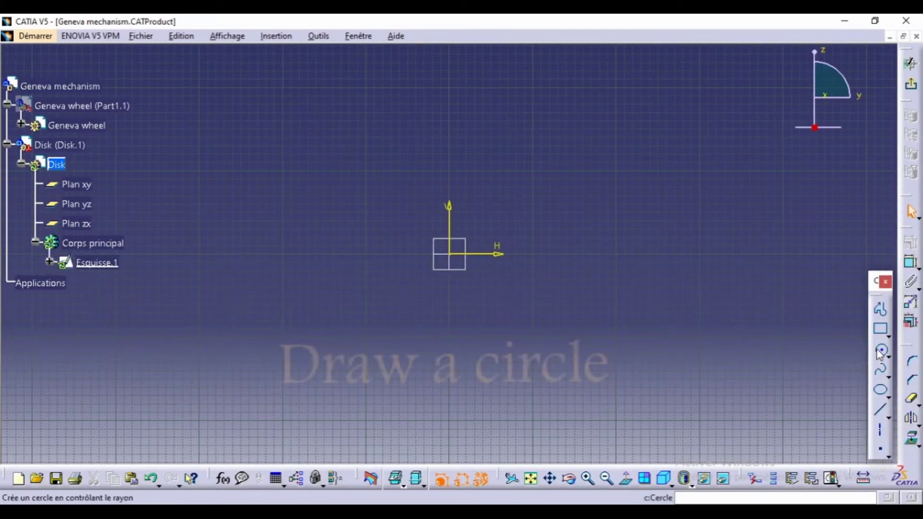
click(451, 254)
click(618, 179)
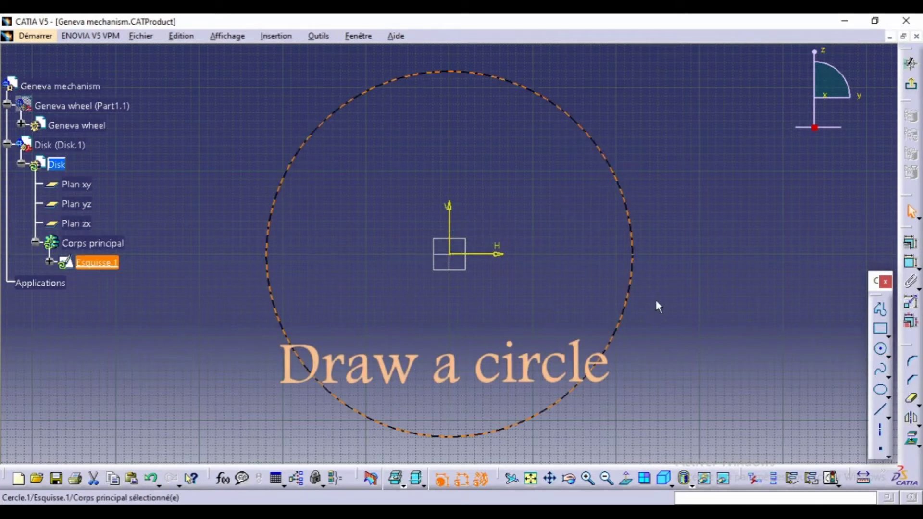
Set the circle's radius to 130 mm and extrude the finished sketch 20 mm into a disk.
double_click(632, 247)
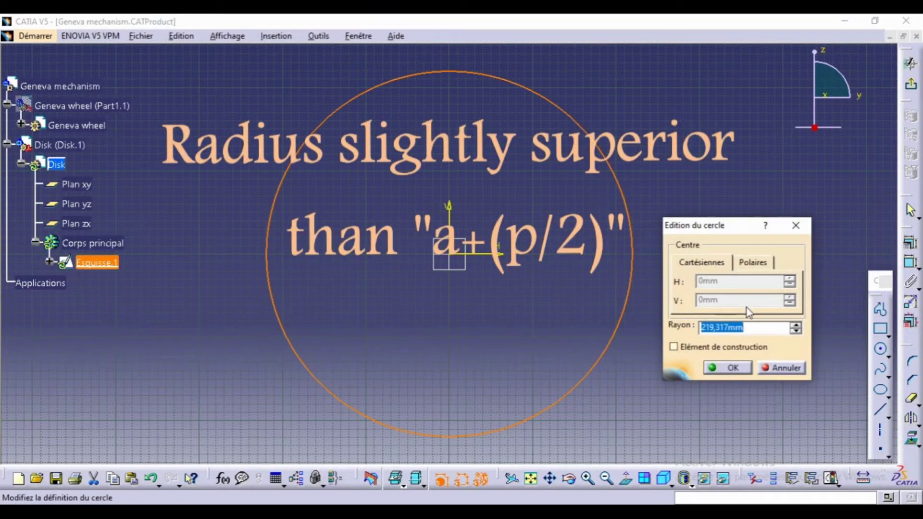
text(1)
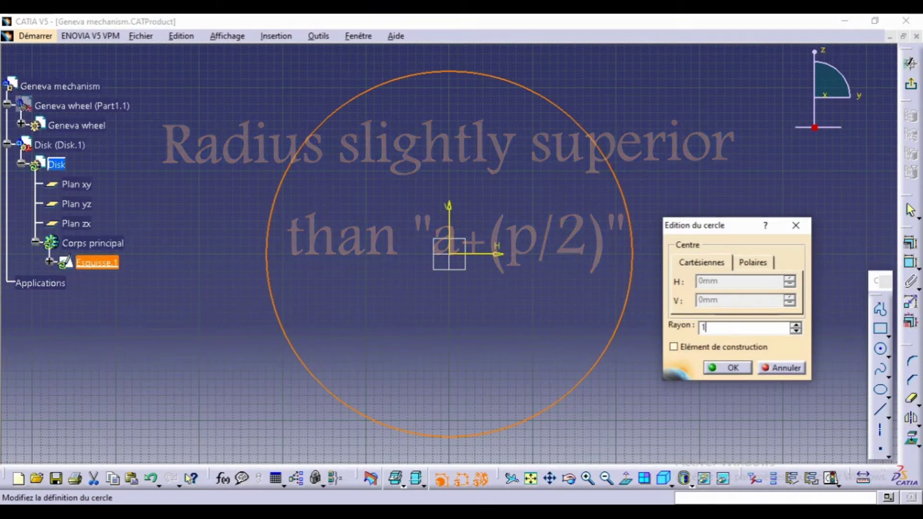
text(30)
key(Return)
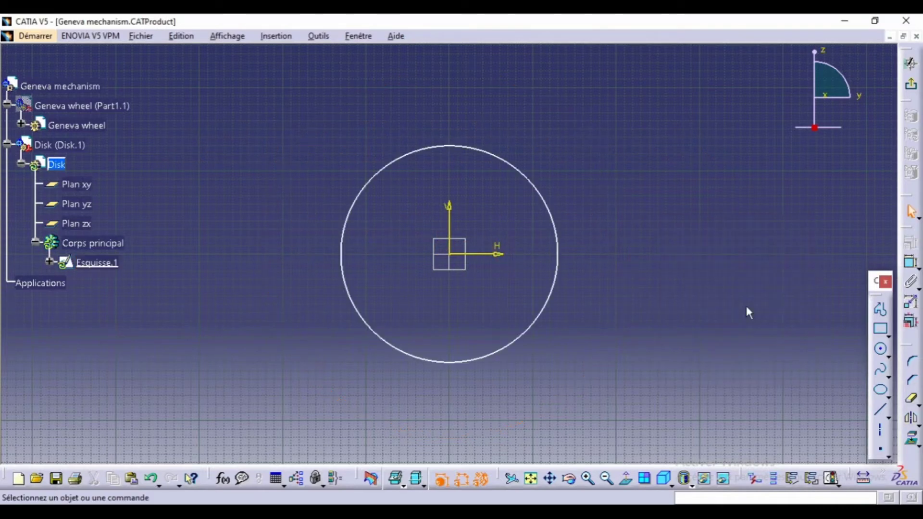
click(592, 482)
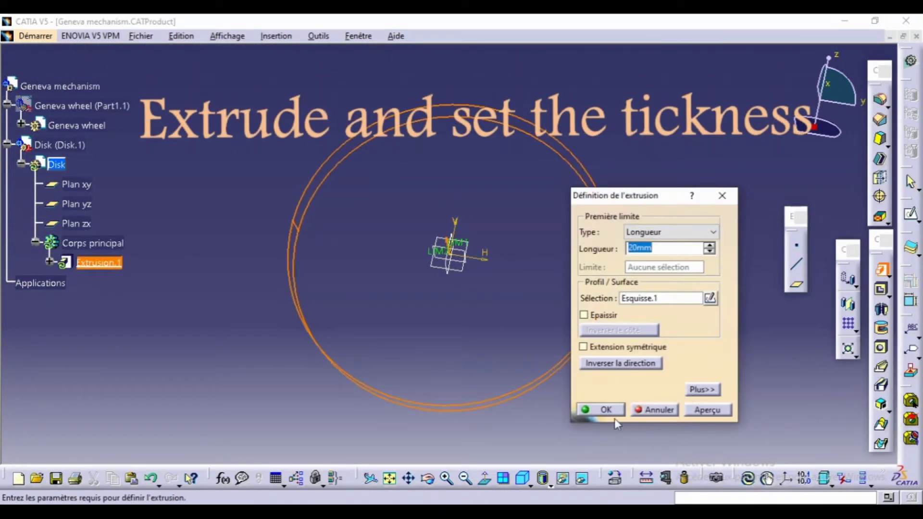
click(613, 413)
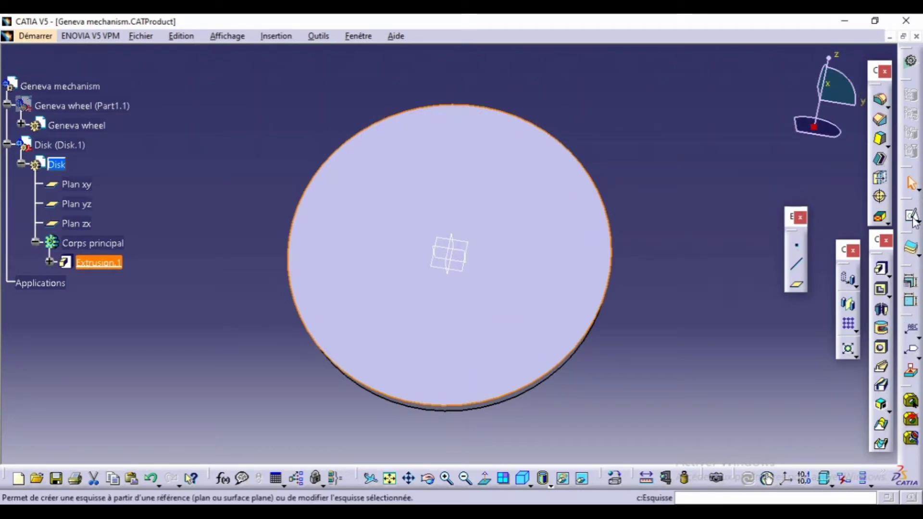
Sketch a circle of about 14 mm radius on the disk's front face, centred at H 60 mm, V 60 mm.
click(880, 197)
click(624, 363)
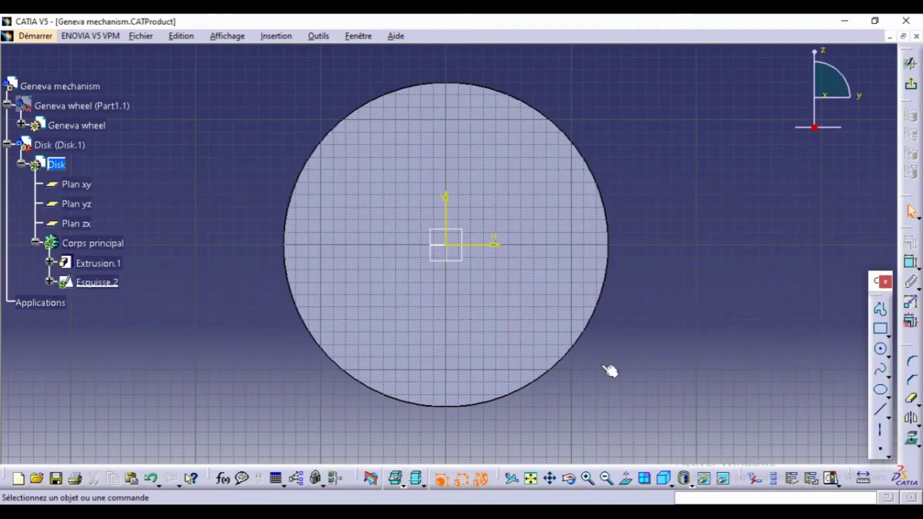
click(882, 350)
click(521, 170)
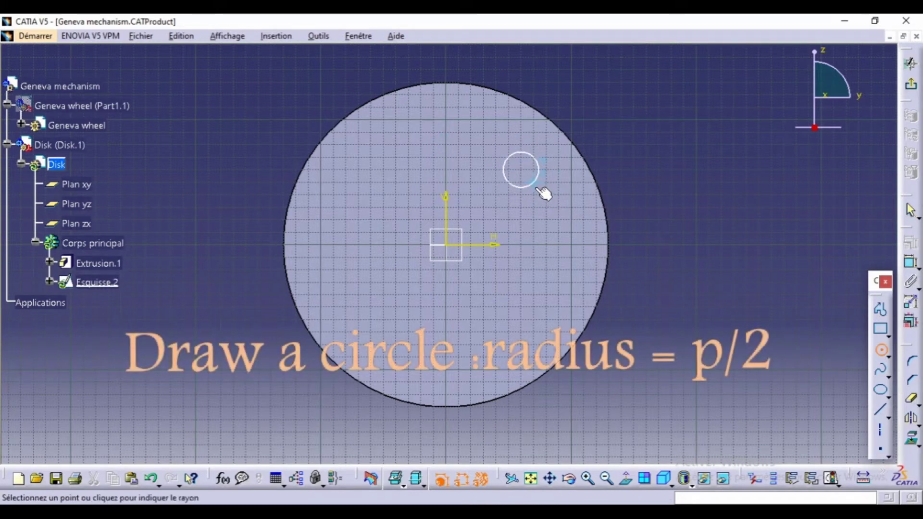
click(536, 184)
Set the small circle's radius to 11.5 mm.
double_click(541, 184)
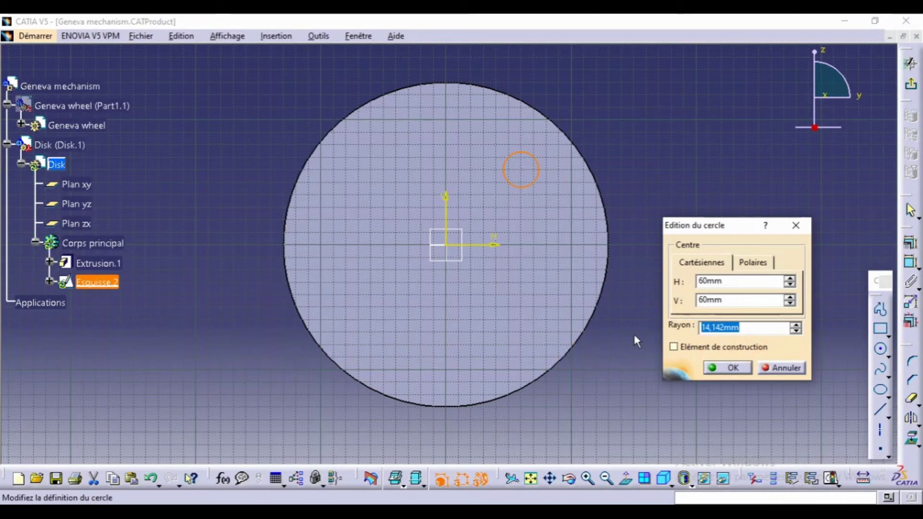
text(12)
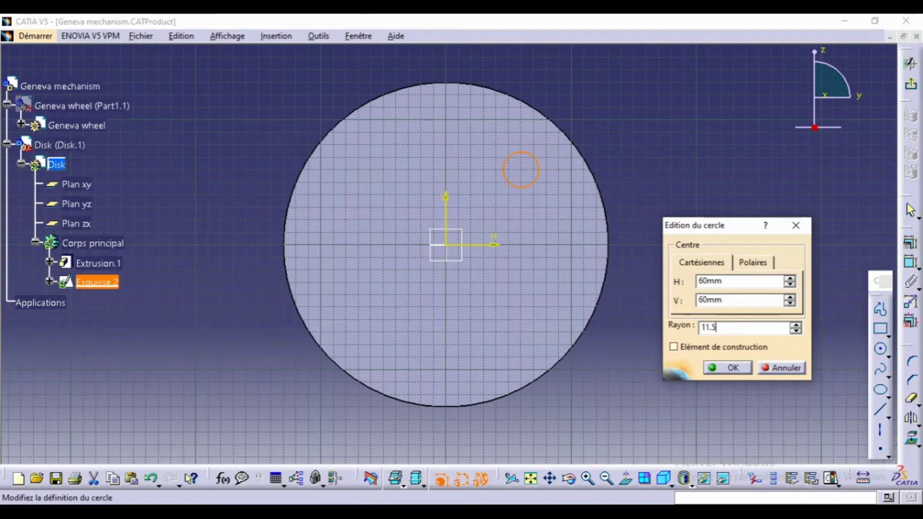
click(718, 368)
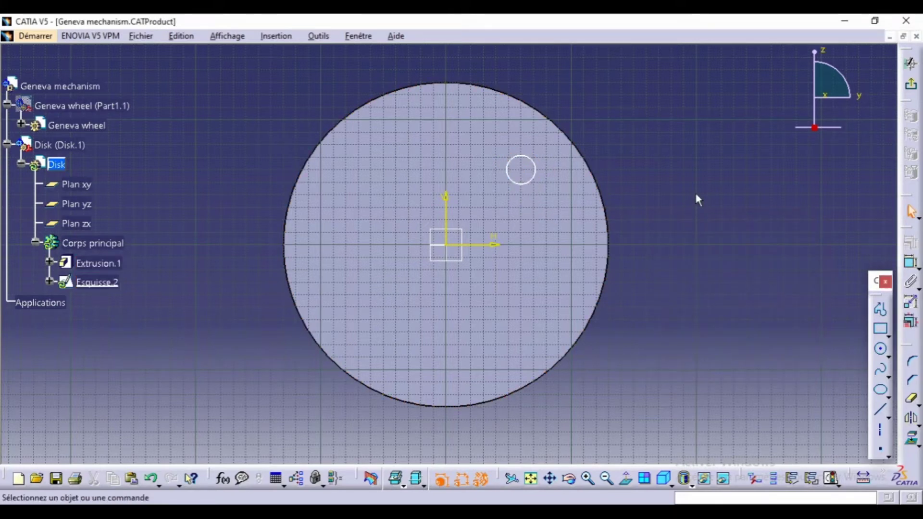
Dimension the distance between the small circle's centre and the disk's centre as 100 mm.
click(911, 262)
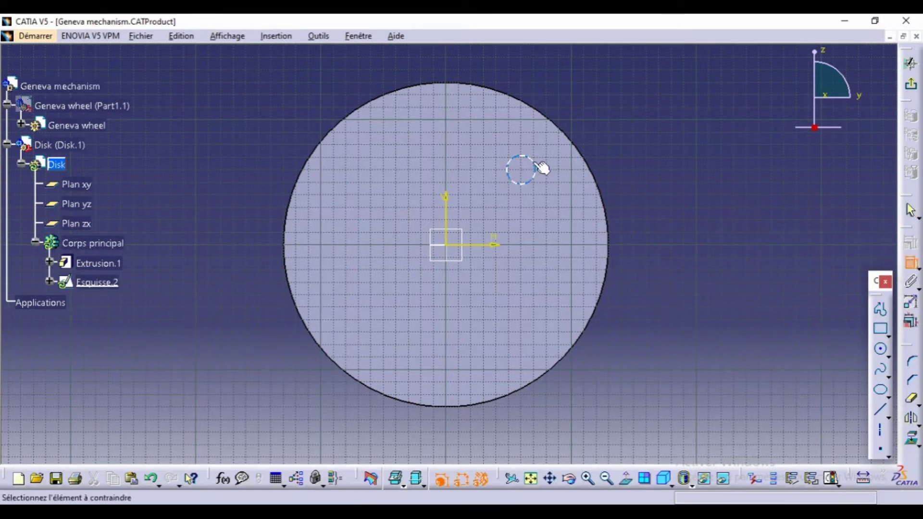
click(452, 245)
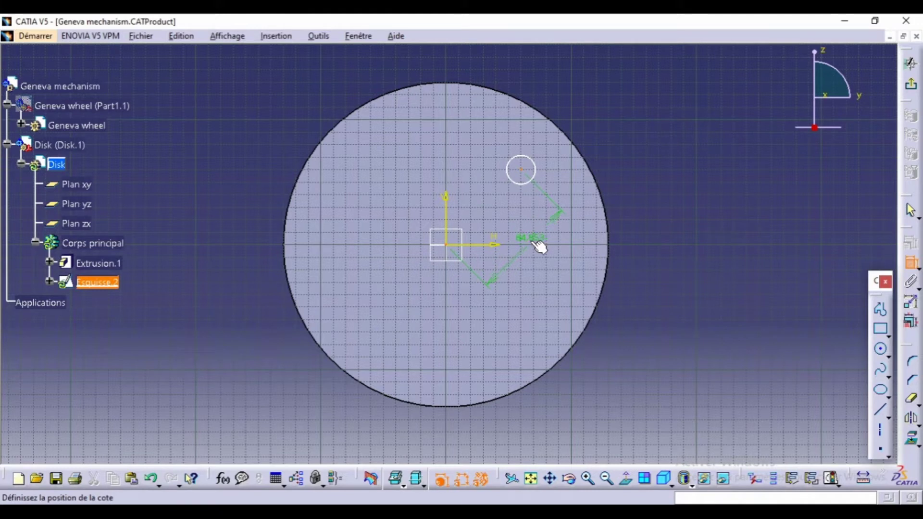
click(659, 134)
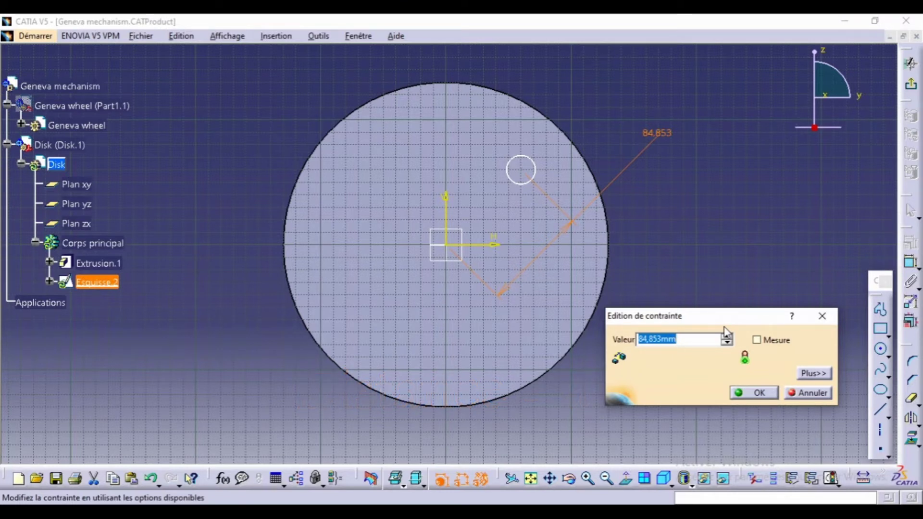
key(Return)
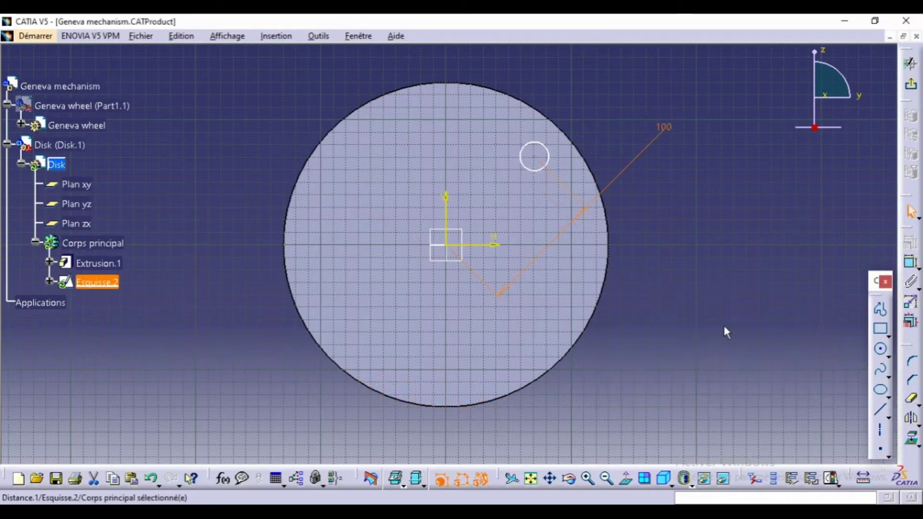
click(713, 244)
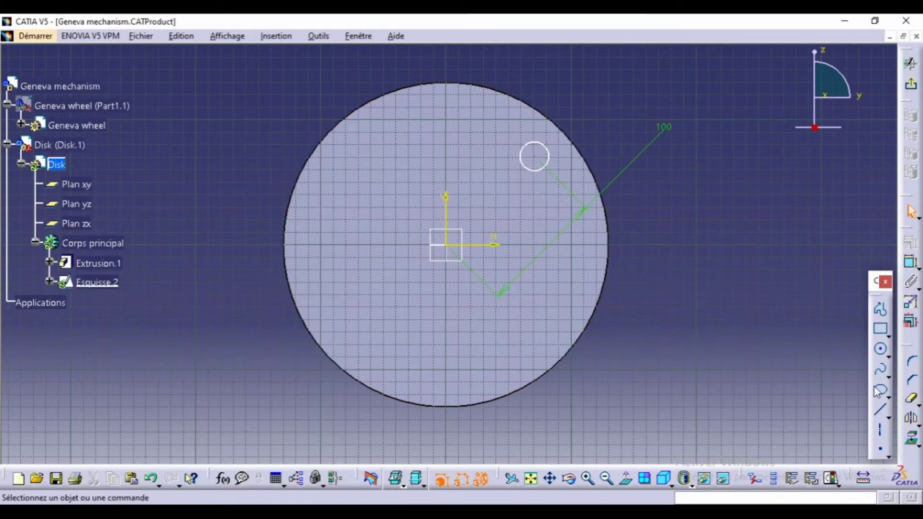
Draw a circle centred on the disk's origin and set its radius to 66 mm.
click(884, 352)
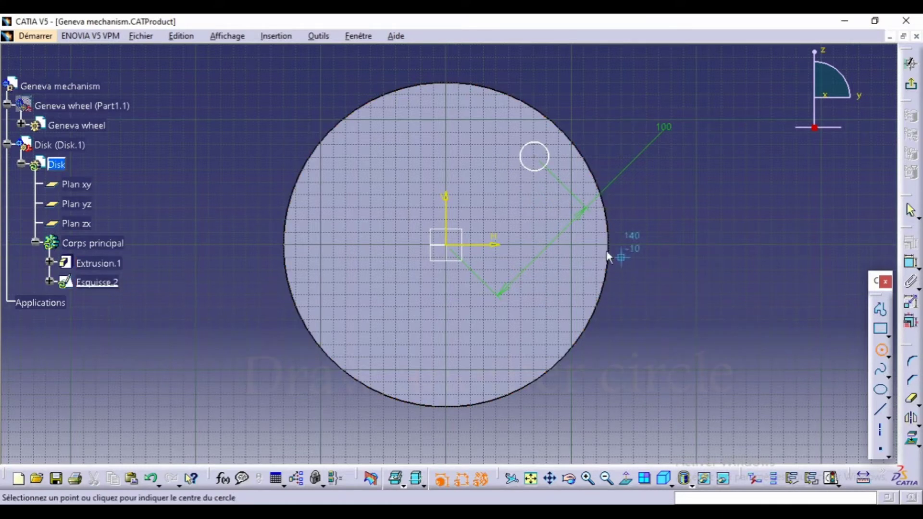
click(446, 245)
click(514, 232)
double_click(513, 239)
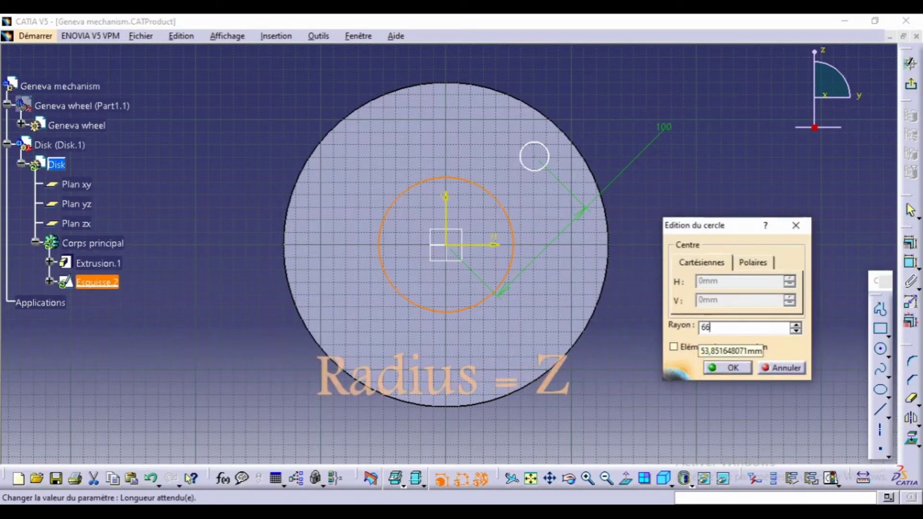
key(Return)
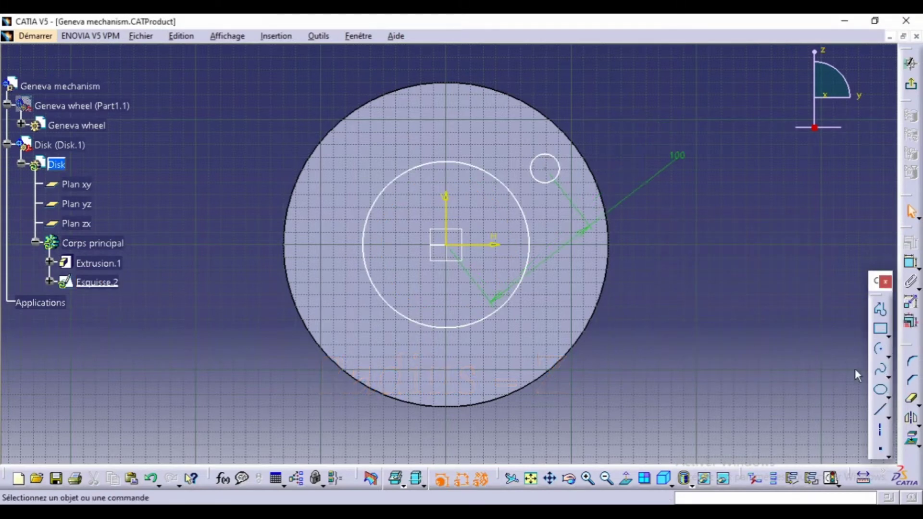
Draw a closed triangle from the origin, with its upper side through the small circle's centre to beyond the disk and its third corner inside the lower-right rim.
click(881, 413)
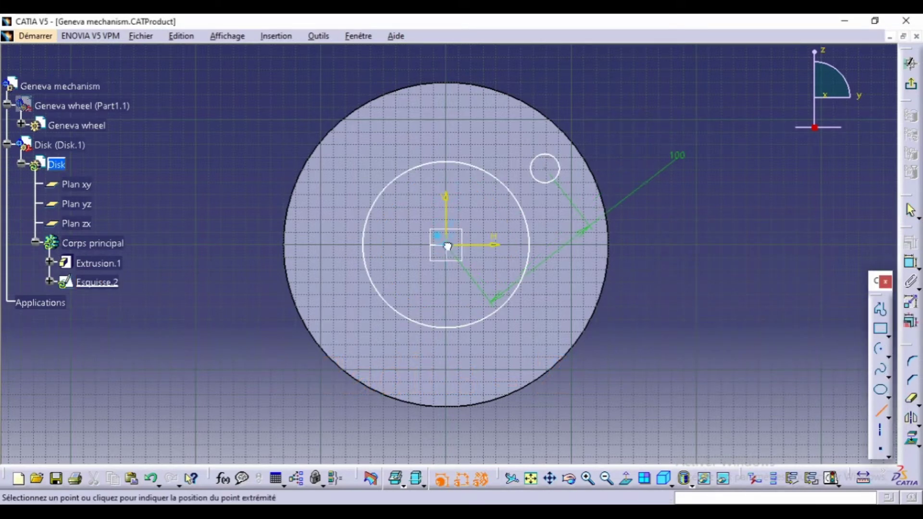
click(637, 96)
click(880, 392)
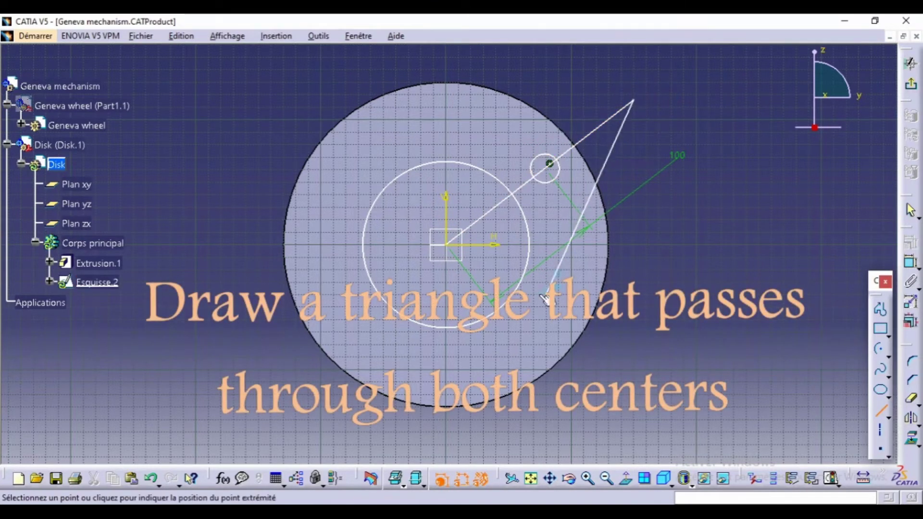
click(558, 319)
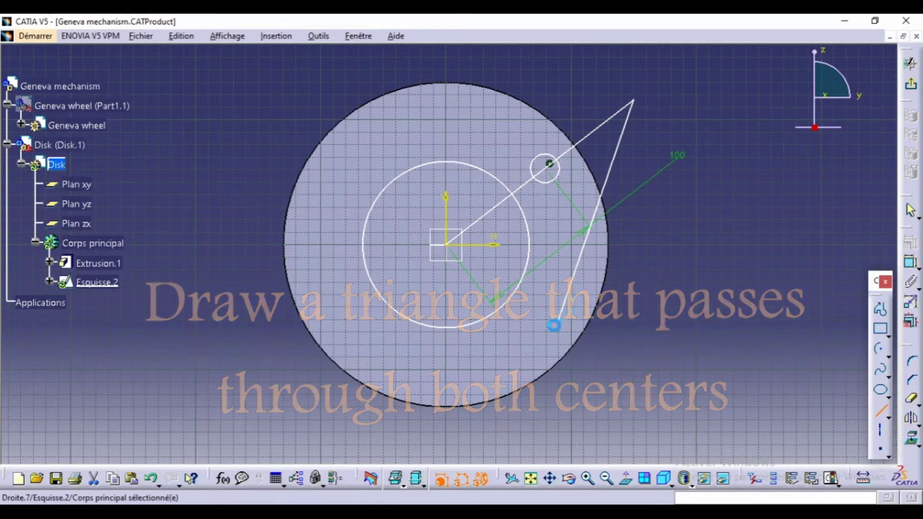
click(880, 410)
click(880, 409)
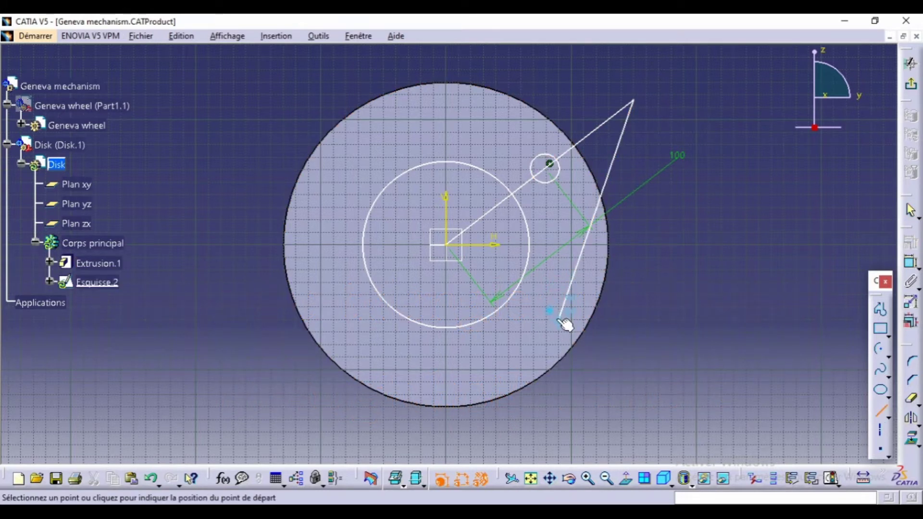
click(560, 321)
click(446, 245)
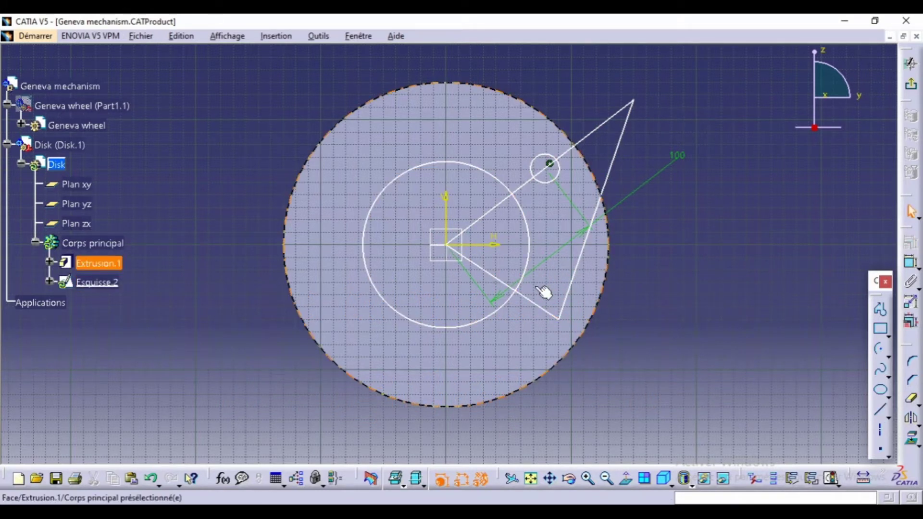
Constrain the triangle's lower side, running from the origin, to be perpendicular to its outer side.
click(536, 304)
ctrl+click(569, 292)
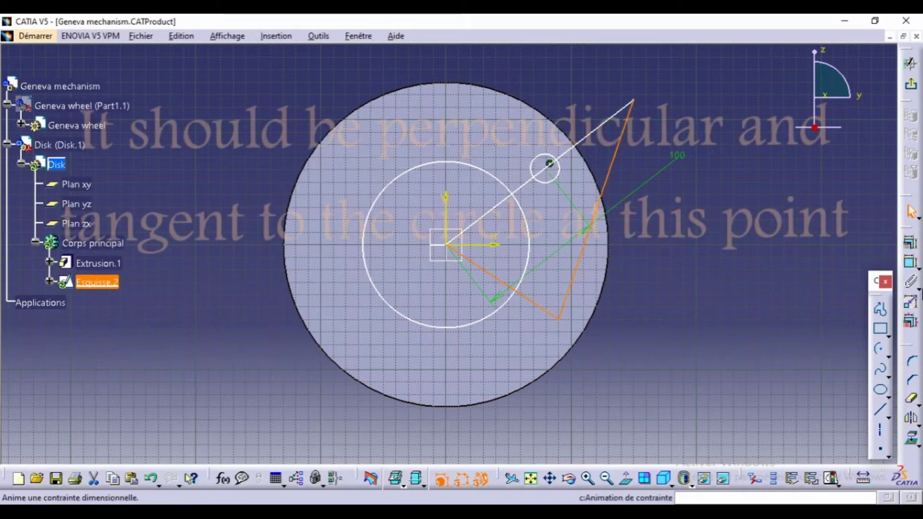
click(912, 264)
click(829, 376)
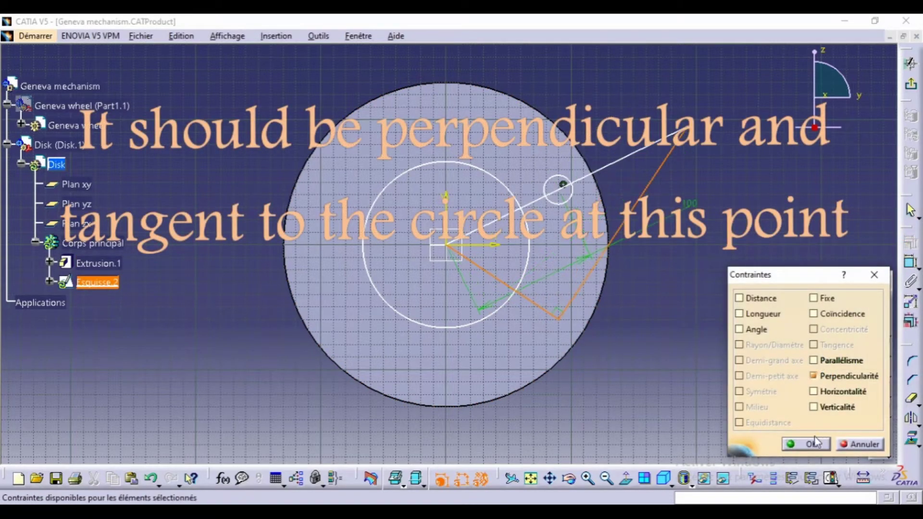
click(811, 445)
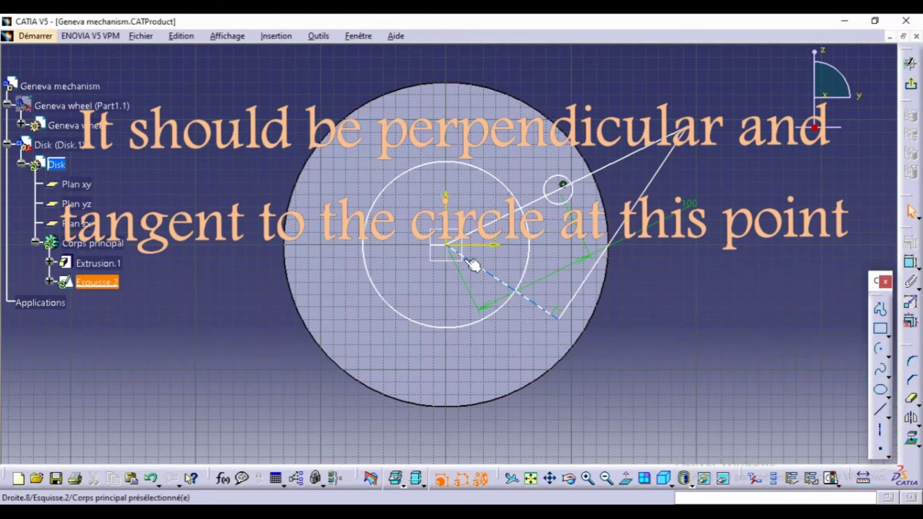
Make the origin-centred circle coincident with the triangle's lower right-angled corner and restore the circle's original radius.
click(515, 304)
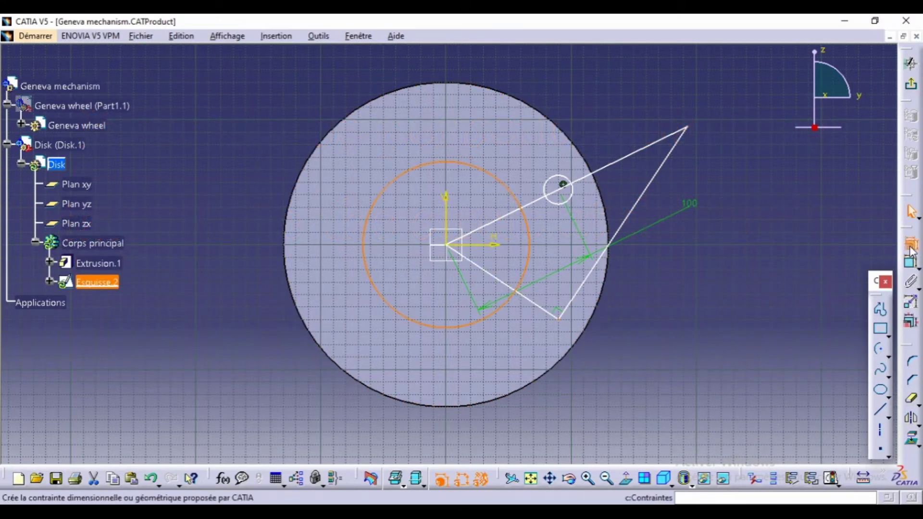
click(910, 279)
click(814, 314)
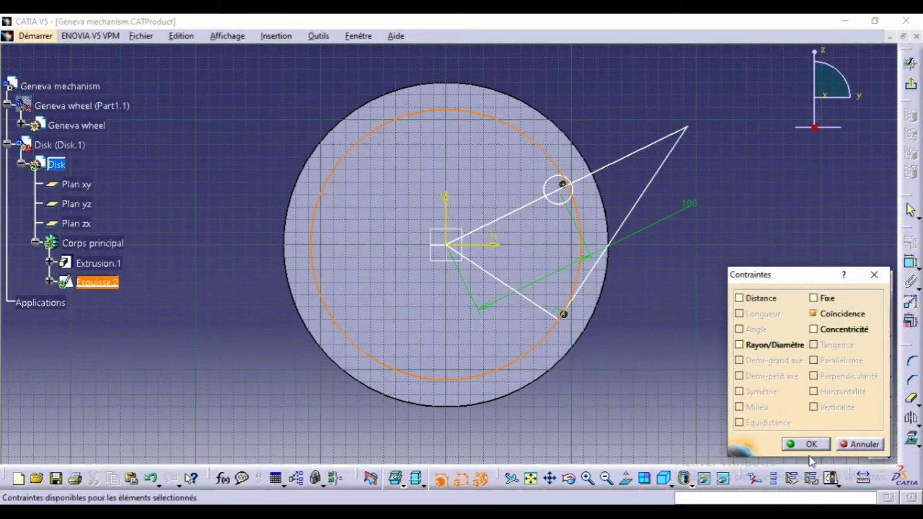
click(807, 444)
double_click(529, 356)
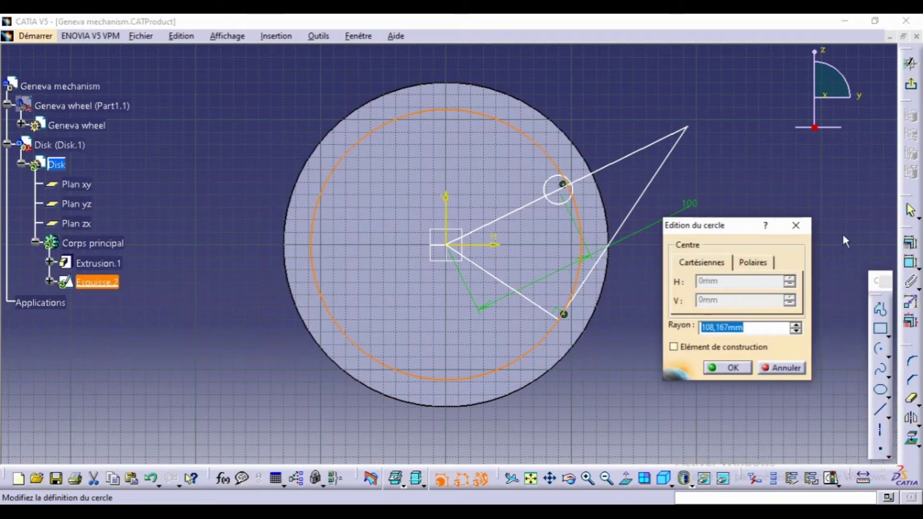
text(65)
key(Return)
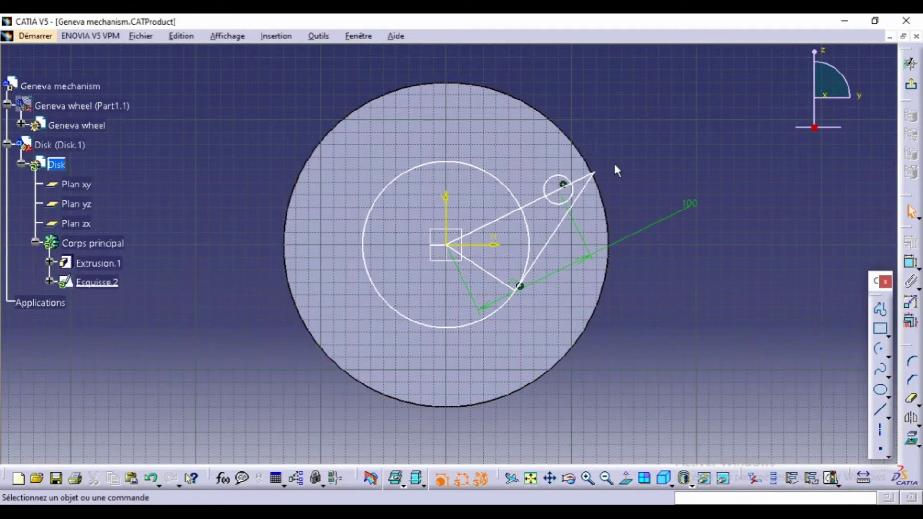
Set the triangle's outer side to 115.17 mm and draw a clearance arc centred on its upper end, from its lower end to the large circle.
double_click(545, 247)
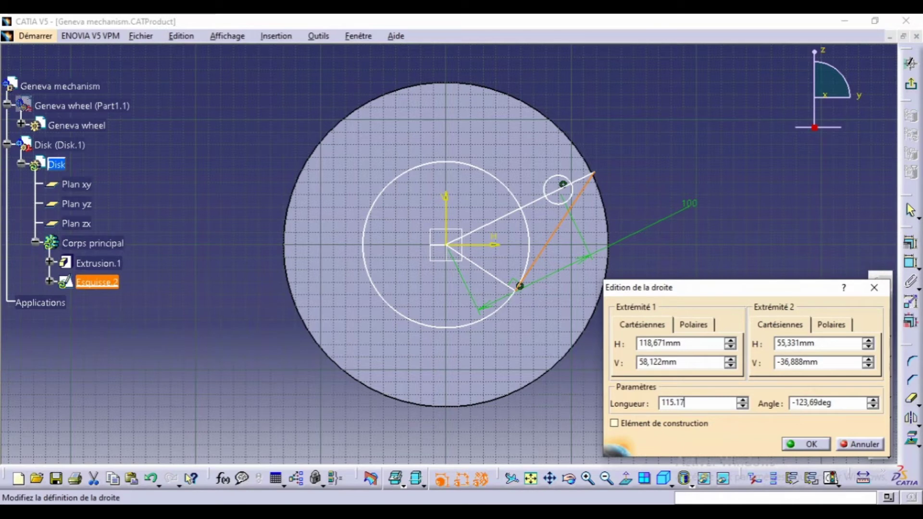
click(807, 444)
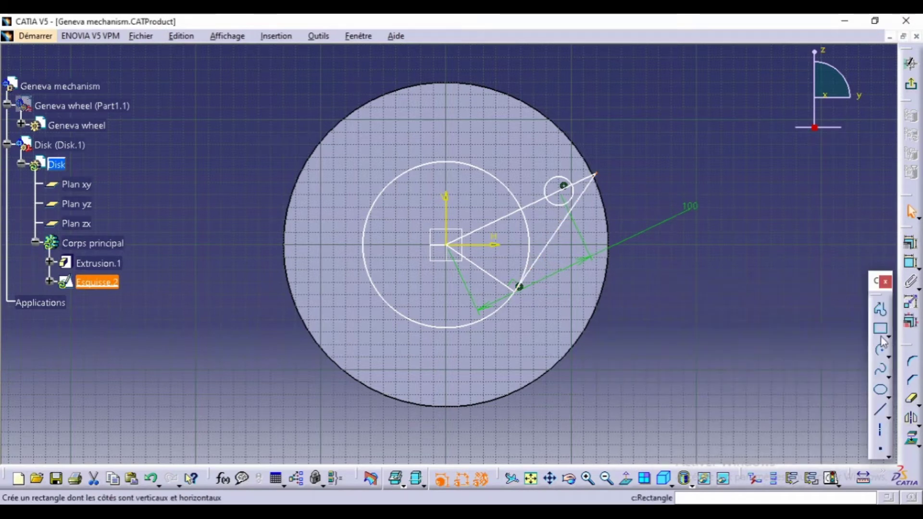
click(878, 355)
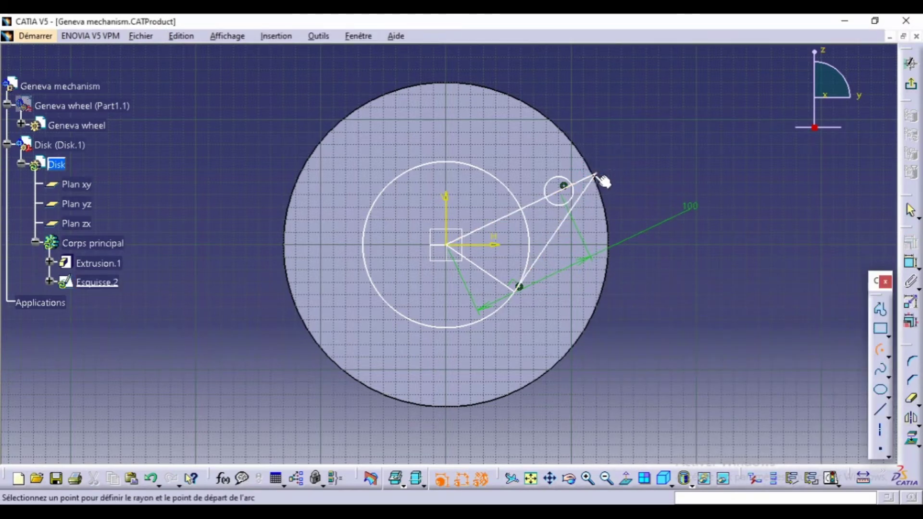
click(519, 287)
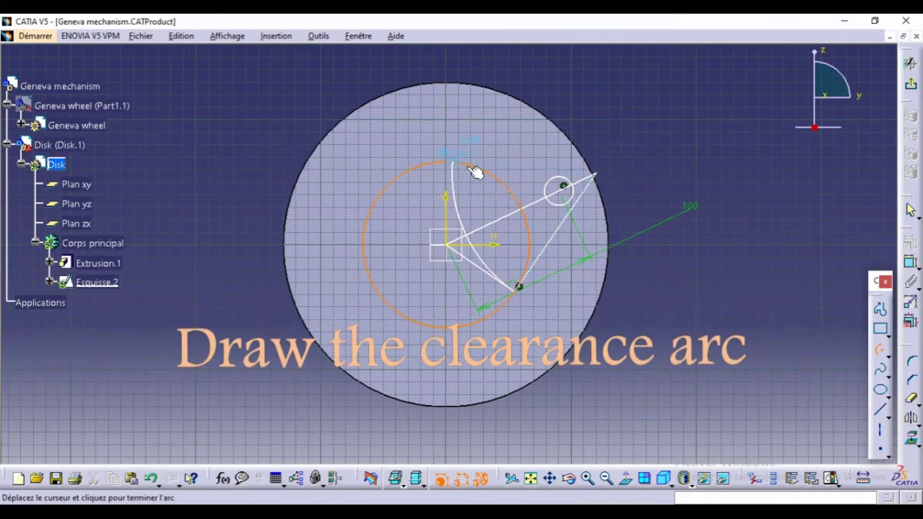
click(476, 172)
click(735, 356)
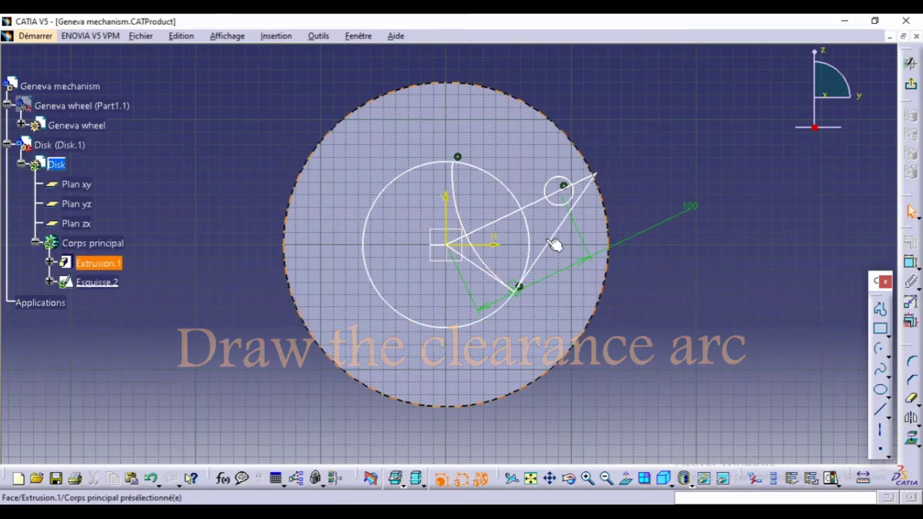
Convert the three sides of the triangle to construction geometry.
click(551, 239)
ctrl+click(468, 260)
ctrl+click(485, 227)
key(Delete)
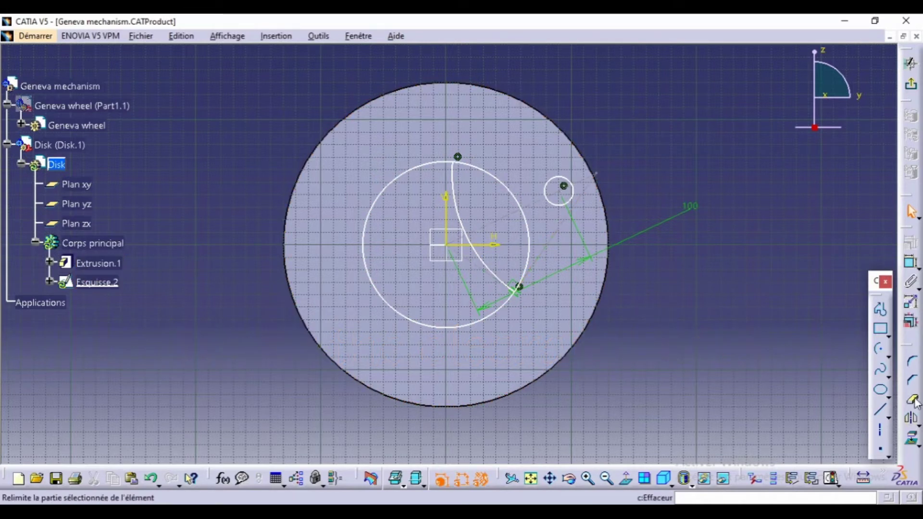
Break the large circle at the clearance arc's ends and delete the part facing the small circle, leaving a closed crescent profile.
click(919, 406)
click(840, 421)
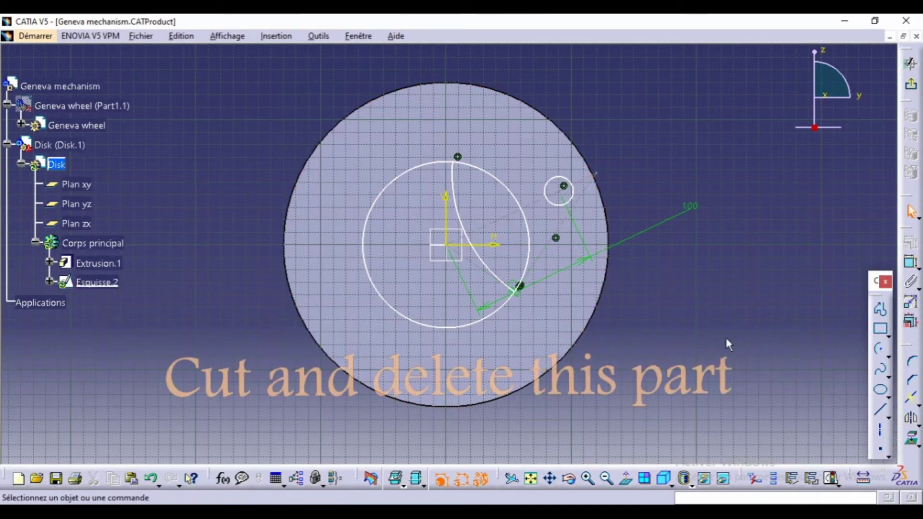
click(483, 174)
click(457, 159)
click(917, 407)
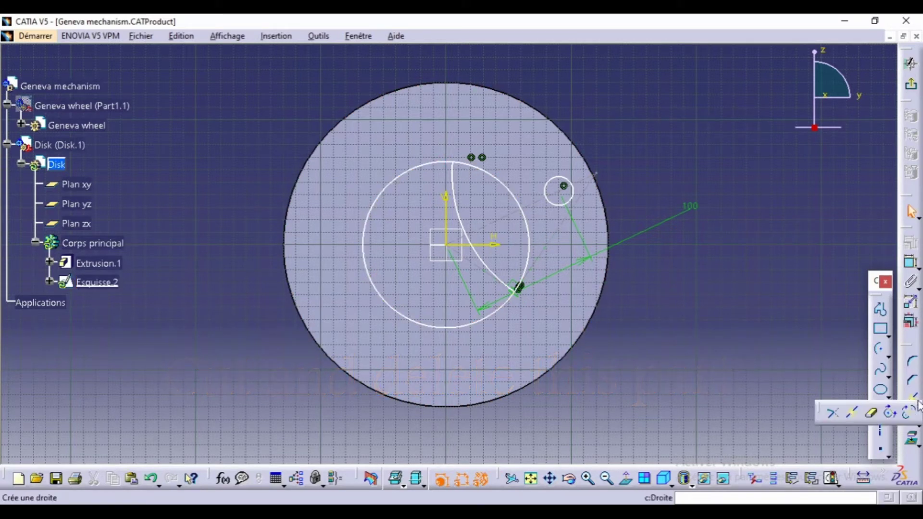
click(858, 416)
click(524, 220)
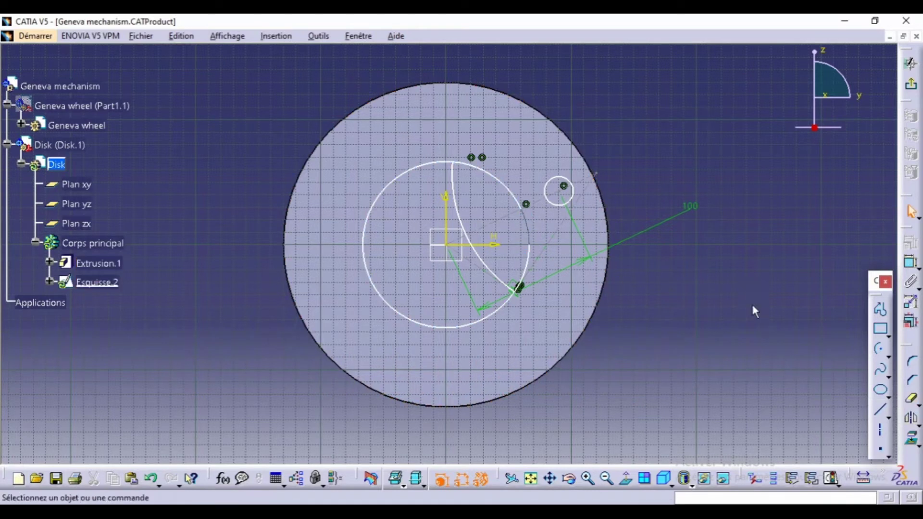
click(514, 192)
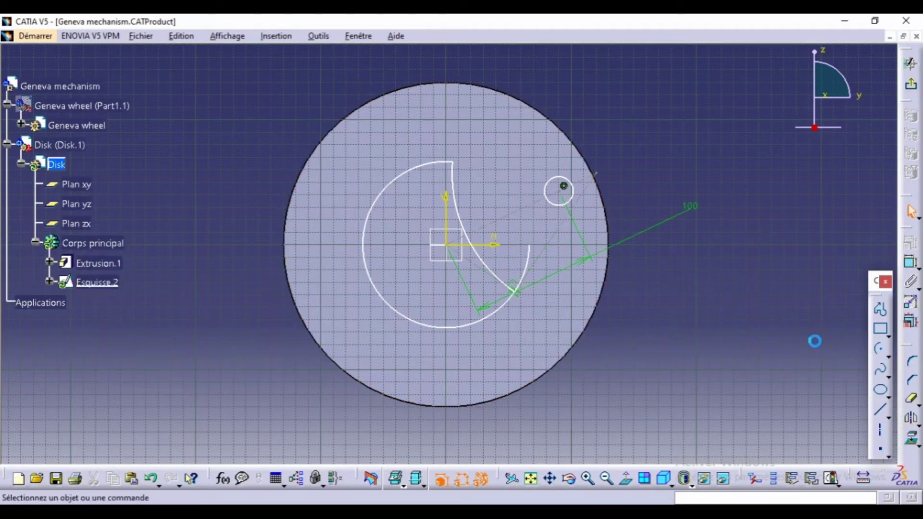
click(529, 273)
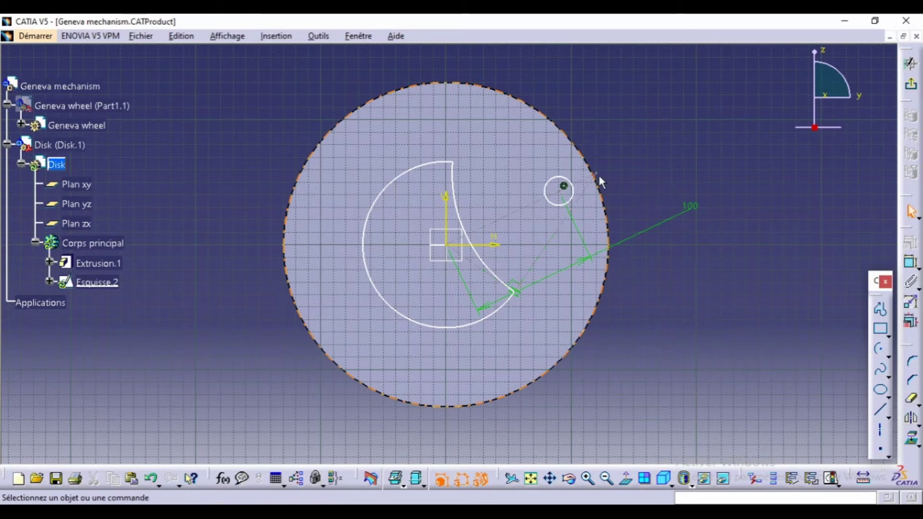
Extrude the crescent and small circle sketch 20 mm from the disk's face.
click(682, 388)
click(572, 479)
drag(539, 425, 559, 431)
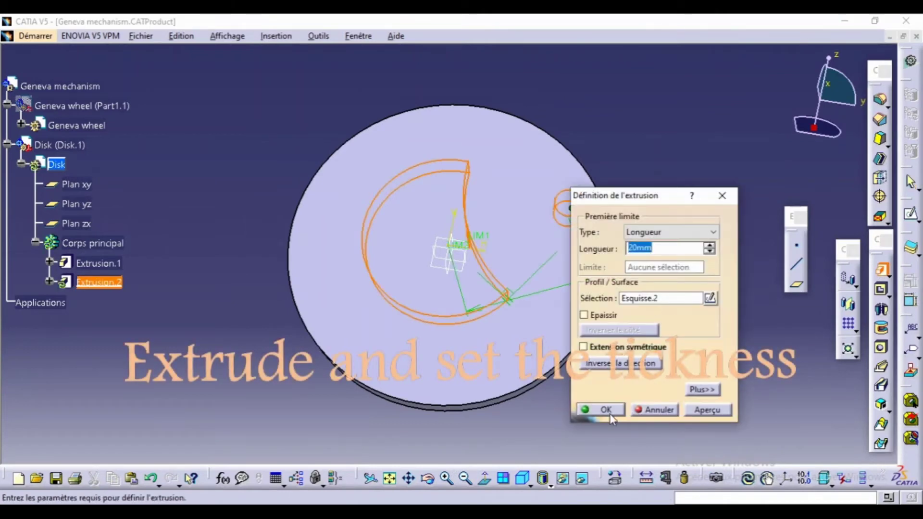
click(699, 414)
click(593, 411)
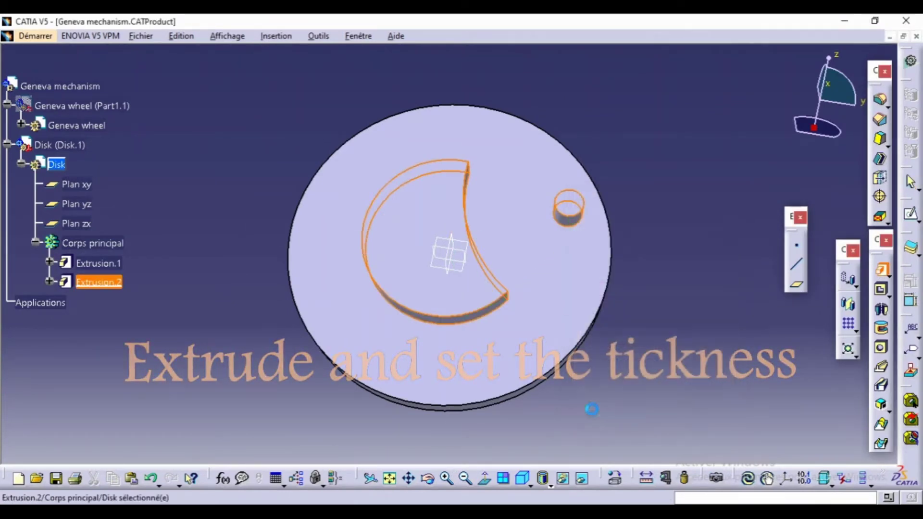
Sketch the shaft bore on Plan yz as an origin-centred circle with a rounded keyway slot.
click(429, 480)
drag(441, 396, 481, 423)
click(462, 235)
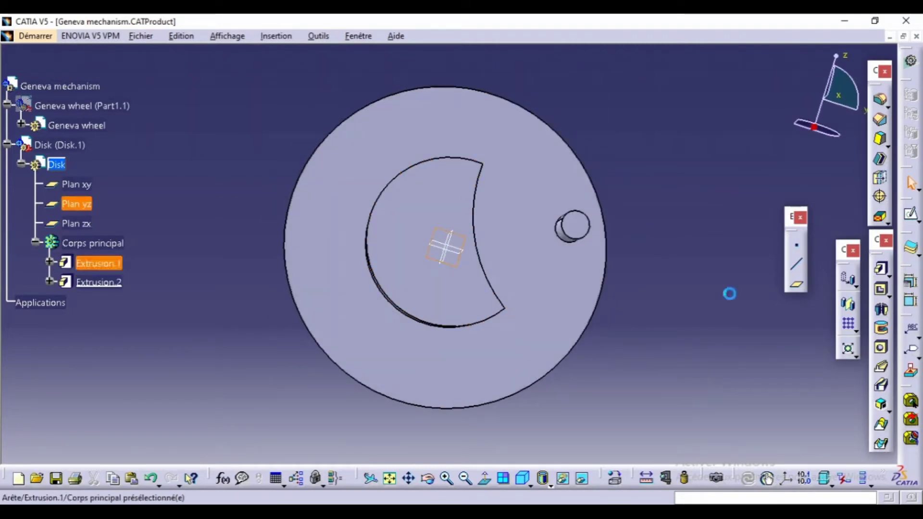
click(913, 216)
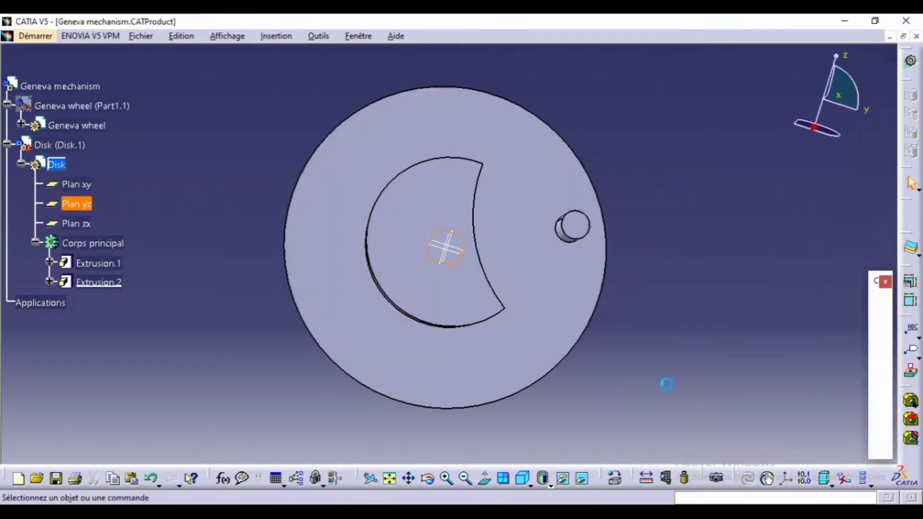
click(889, 374)
click(796, 370)
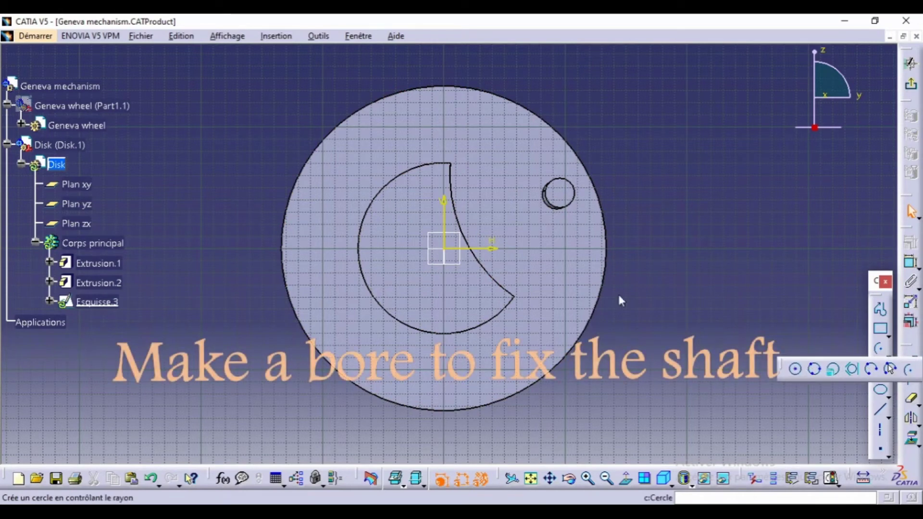
click(476, 280)
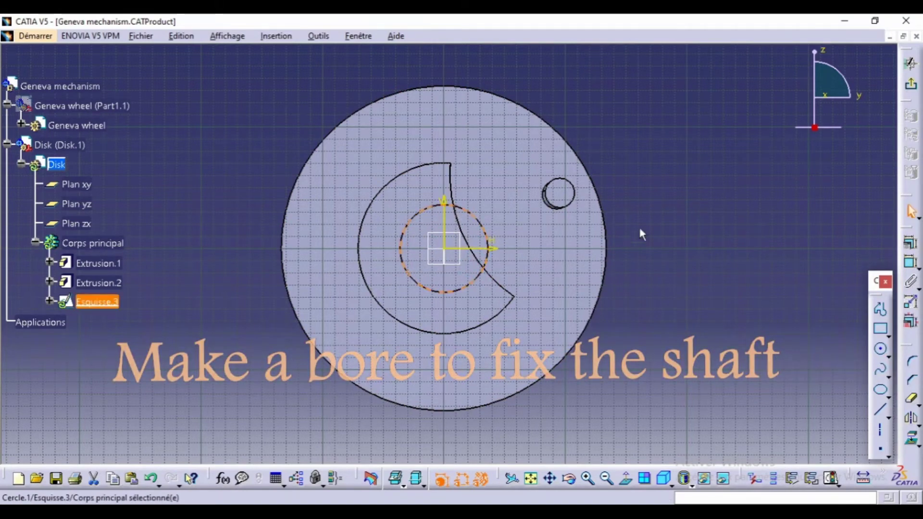
double_click(475, 281)
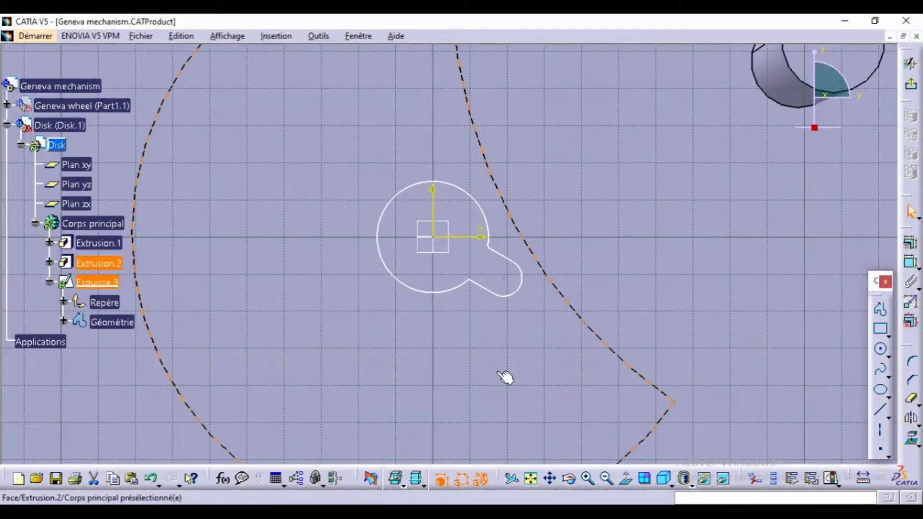
Cut the keyed bore profile through the disk as a pocket with a depth of -40 mm and inspect the result.
click(608, 481)
click(570, 481)
drag(467, 375, 317, 120)
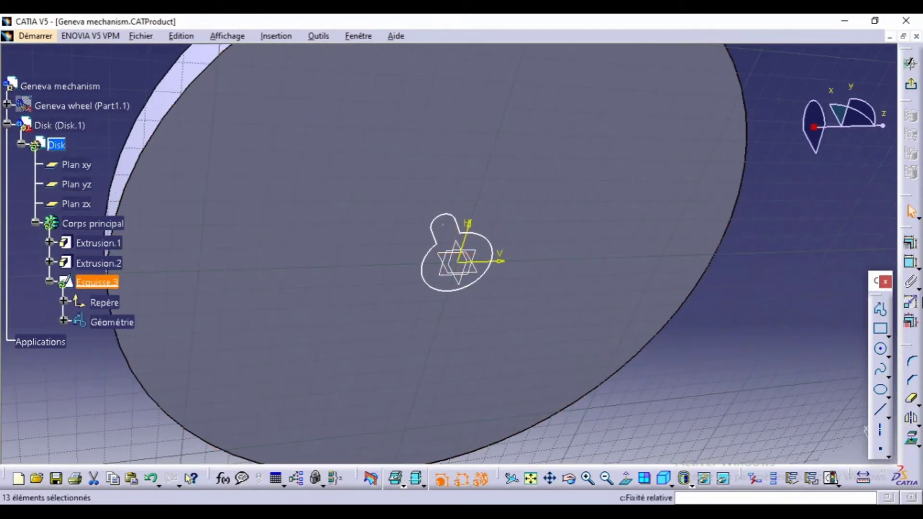
click(911, 86)
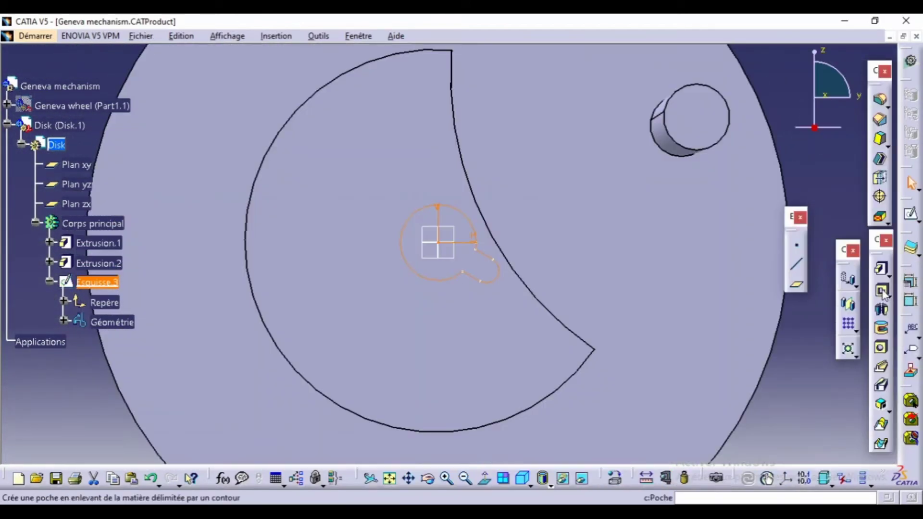
click(883, 292)
click(712, 245)
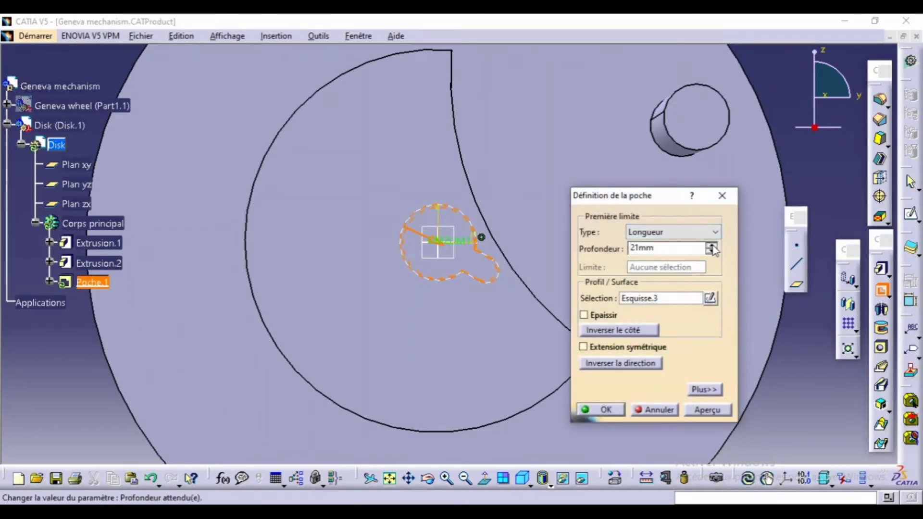
click(705, 389)
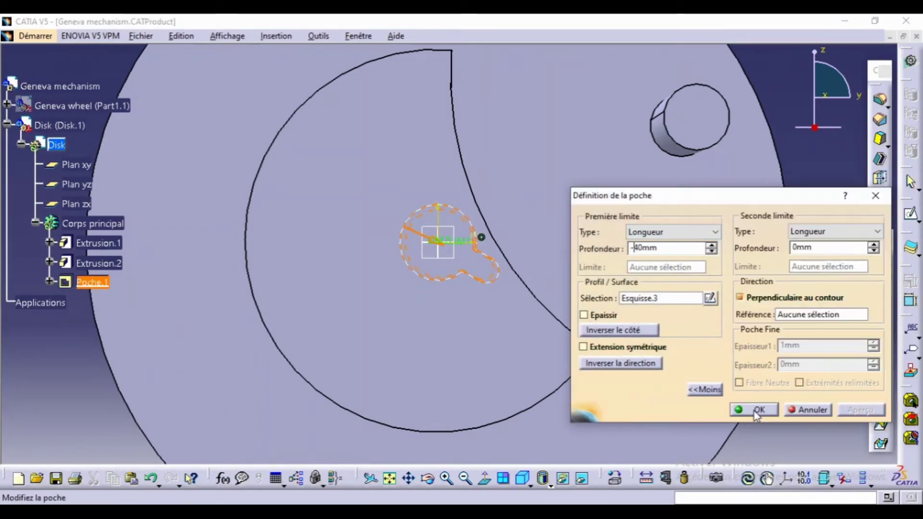
click(759, 410)
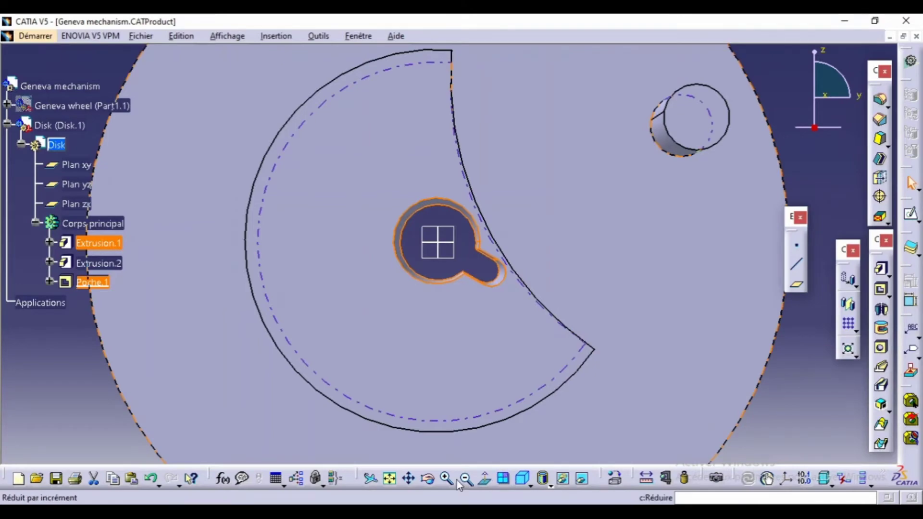
click(430, 483)
drag(450, 392, 243, 103)
click(465, 479)
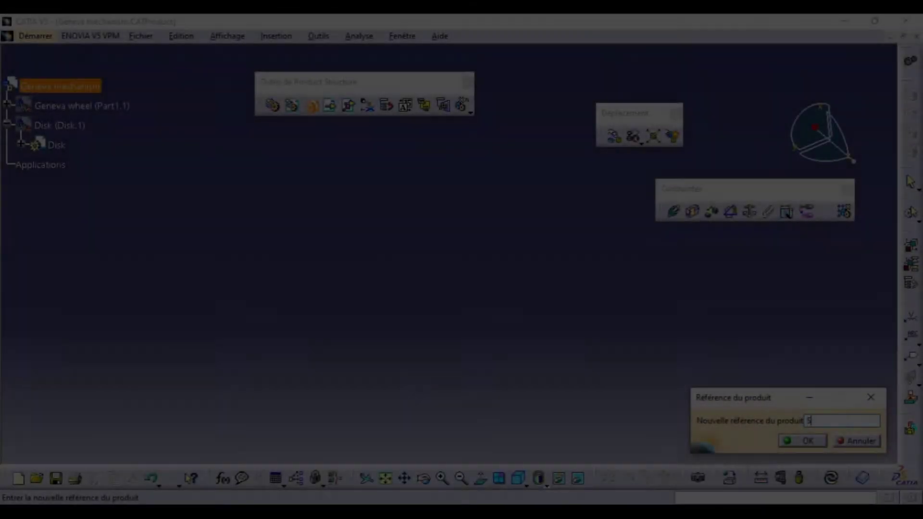
Add a new part named Shaft to the Geneva mechanism assembly and activate its main body for editing.
text(Shaft)
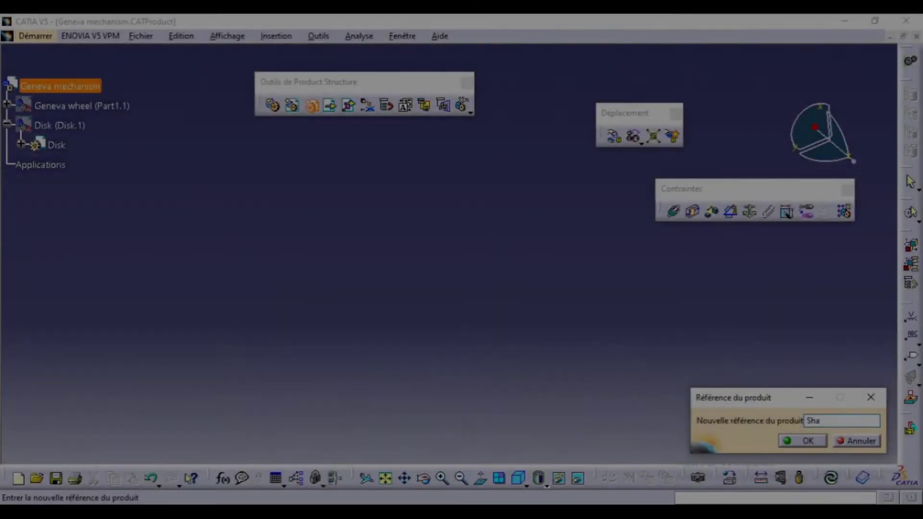
click(808, 438)
click(560, 322)
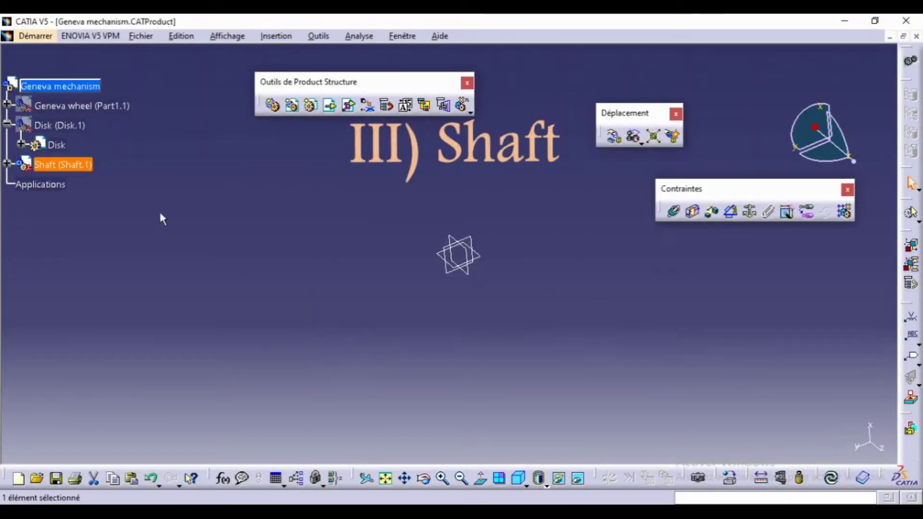
click(6, 164)
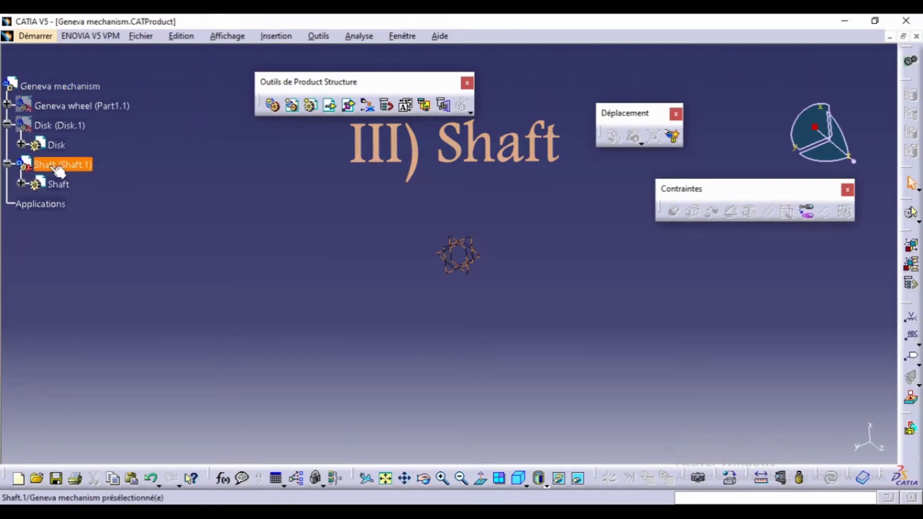
click(21, 184)
double_click(92, 262)
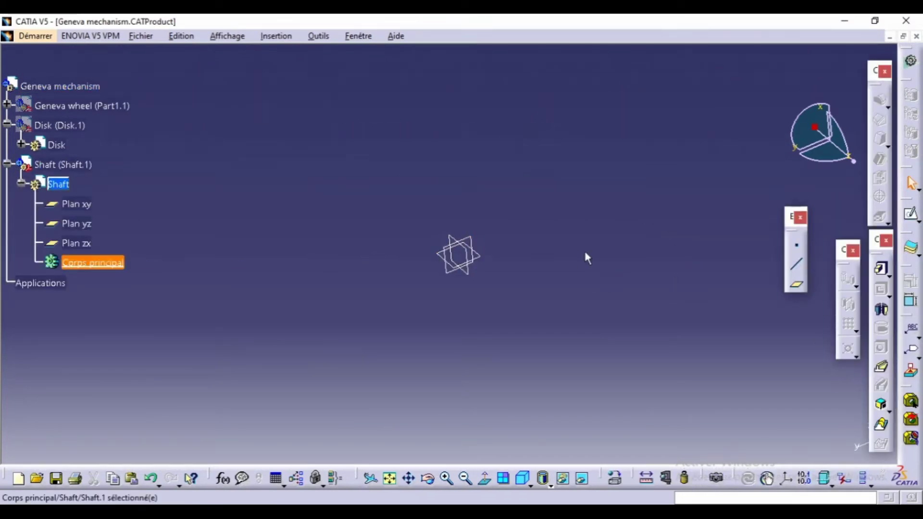
Display the disk to view its keyed bore and hide it again.
right_click(59, 124)
click(104, 165)
right_click(70, 130)
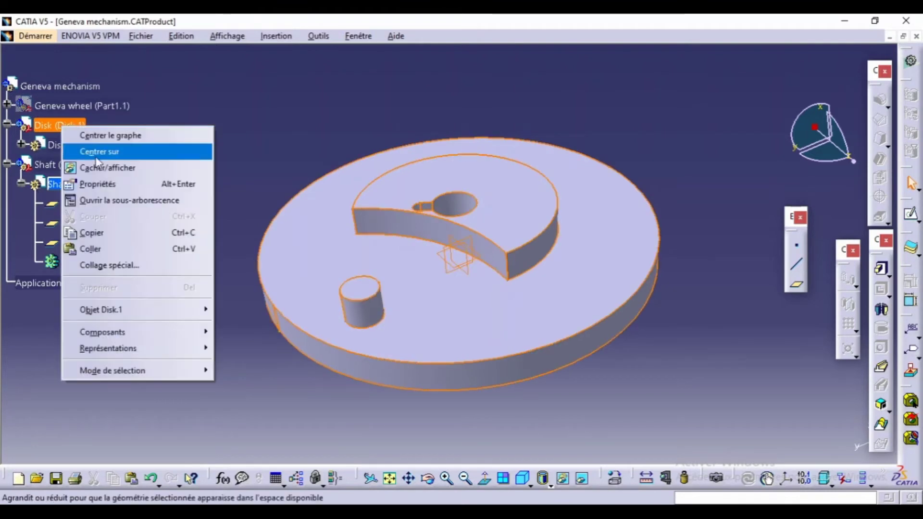
click(111, 151)
Paste the copied keyed bore profile into a new sketch on the Shaft's Plan yz.
click(911, 213)
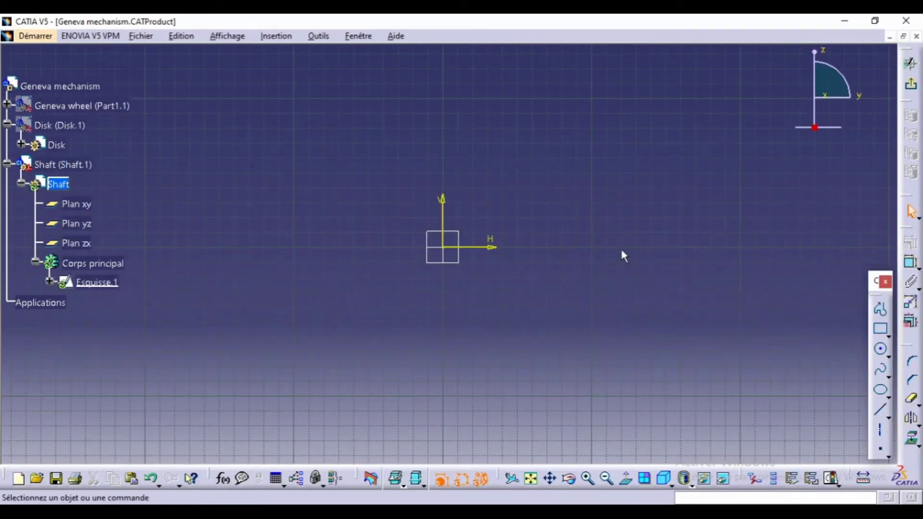
key(ctrl+v)
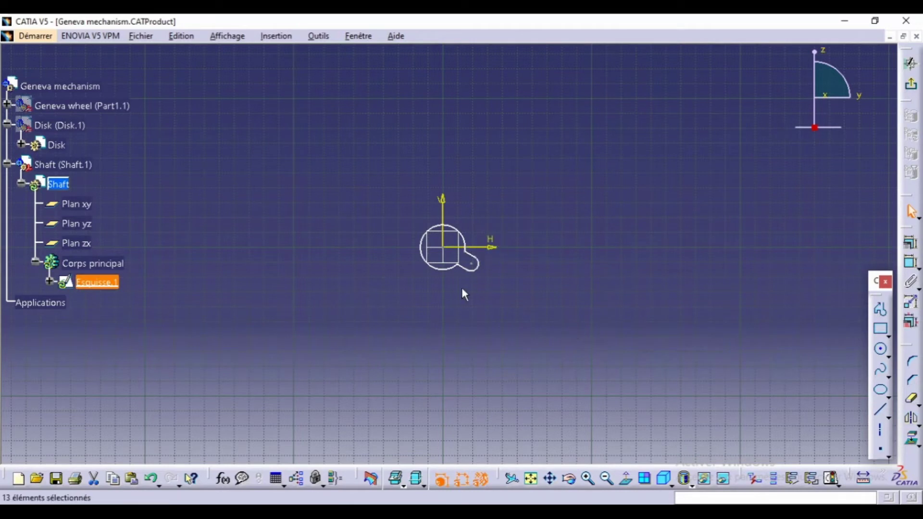
click(911, 89)
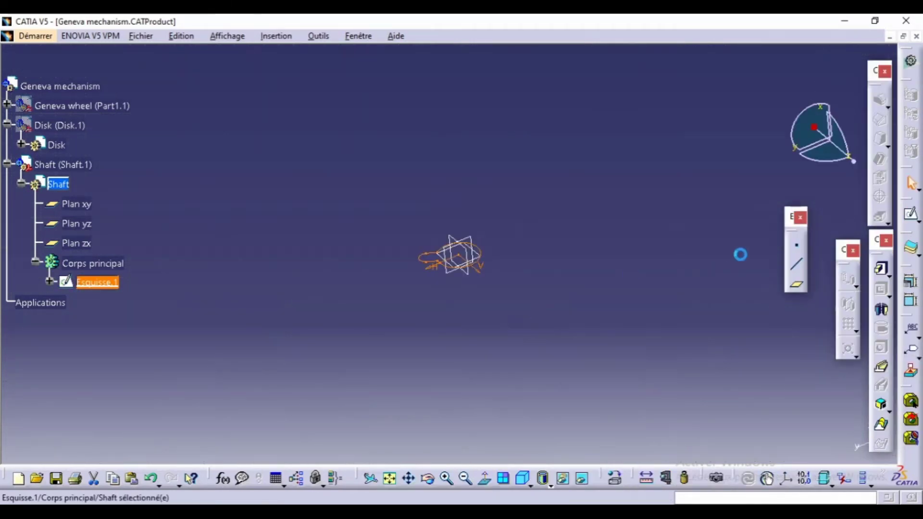
Extrude the pasted keyed profile with a length of 20 mm.
click(882, 268)
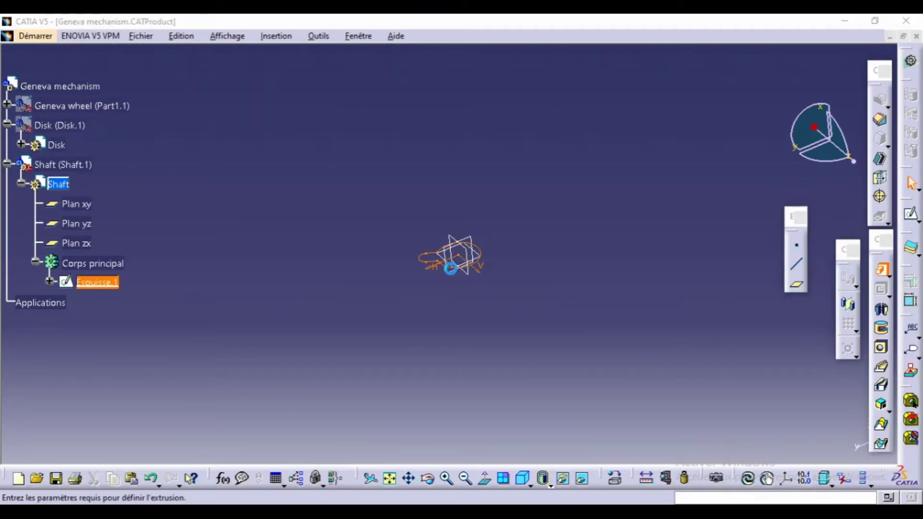
click(716, 410)
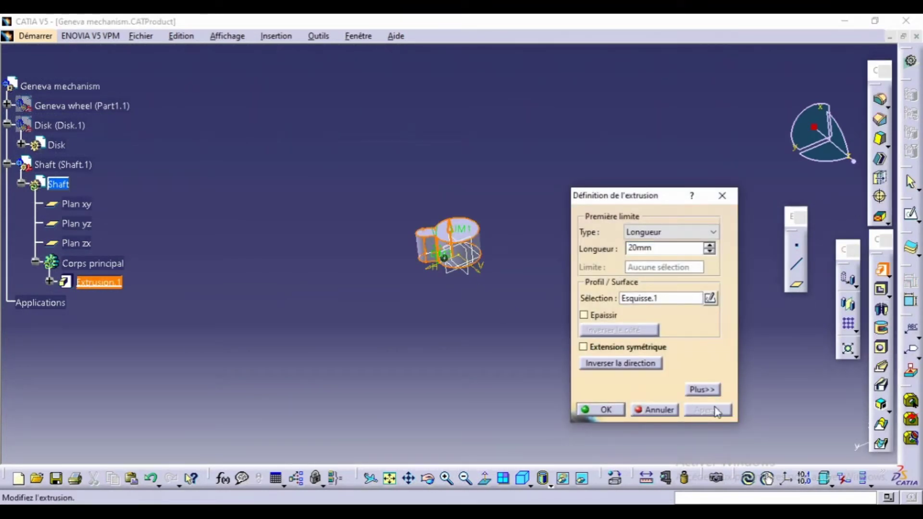
click(460, 369)
click(607, 412)
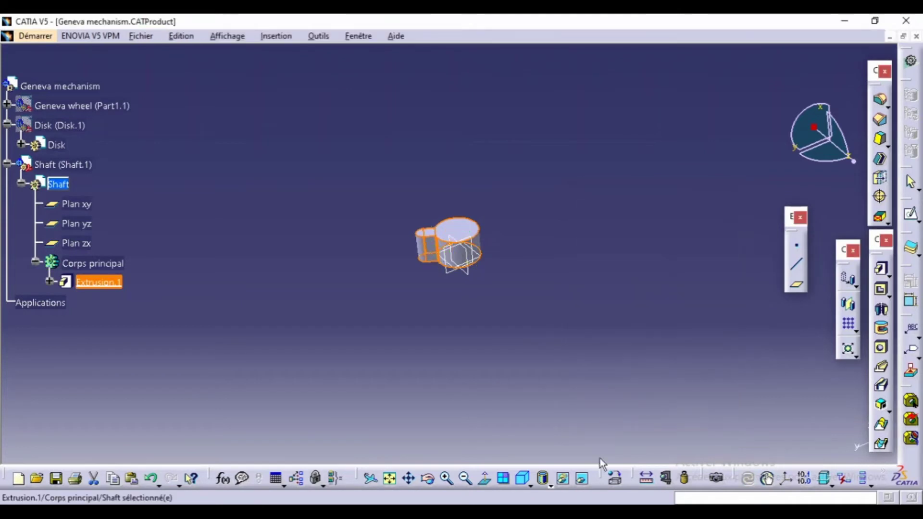
Sketch an origin-centred circle with a 15 mm radius on the underside face of the keyed extrusion.
click(435, 485)
drag(456, 269, 483, 17)
click(565, 273)
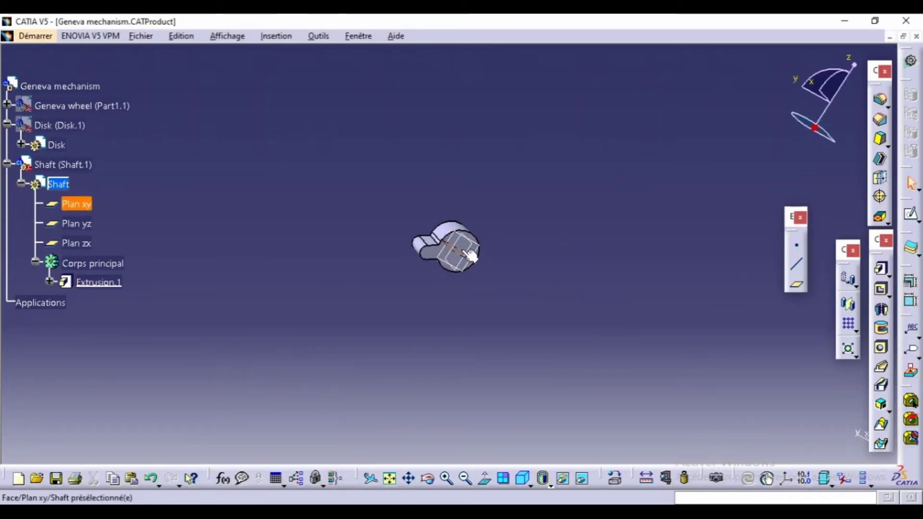
click(911, 215)
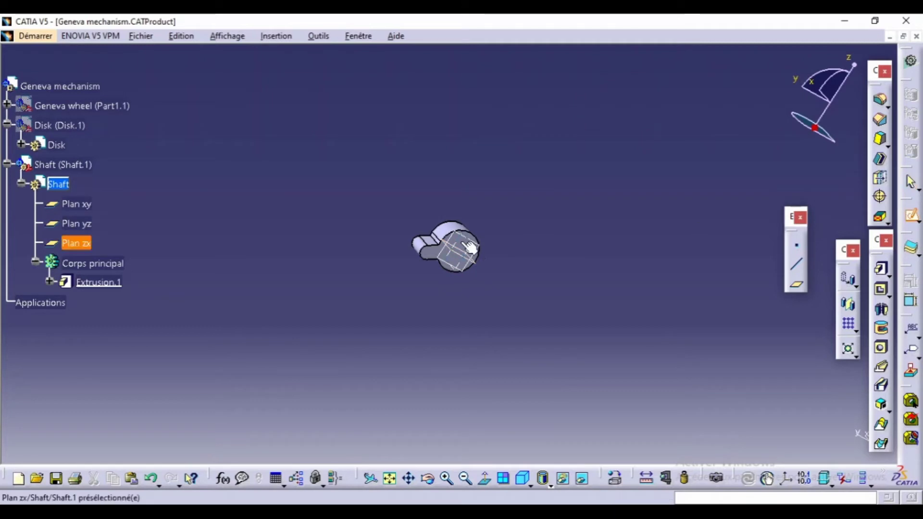
click(465, 250)
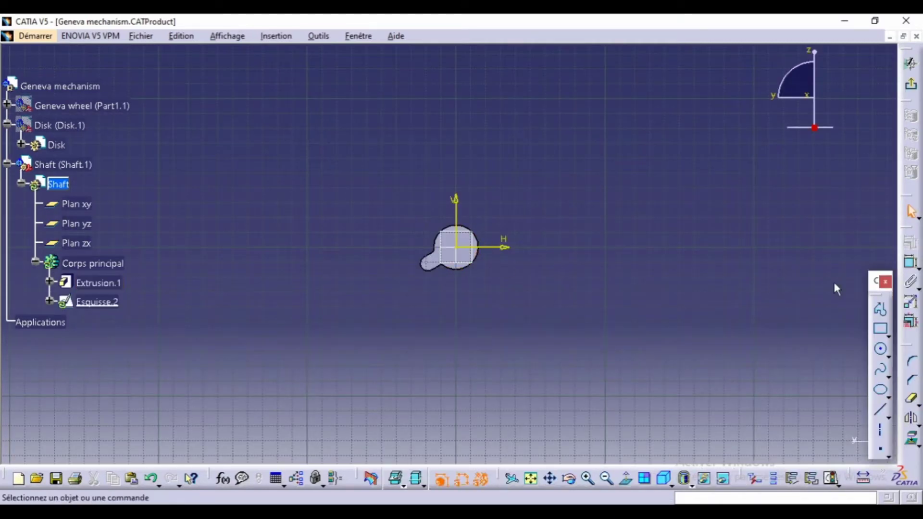
click(881, 349)
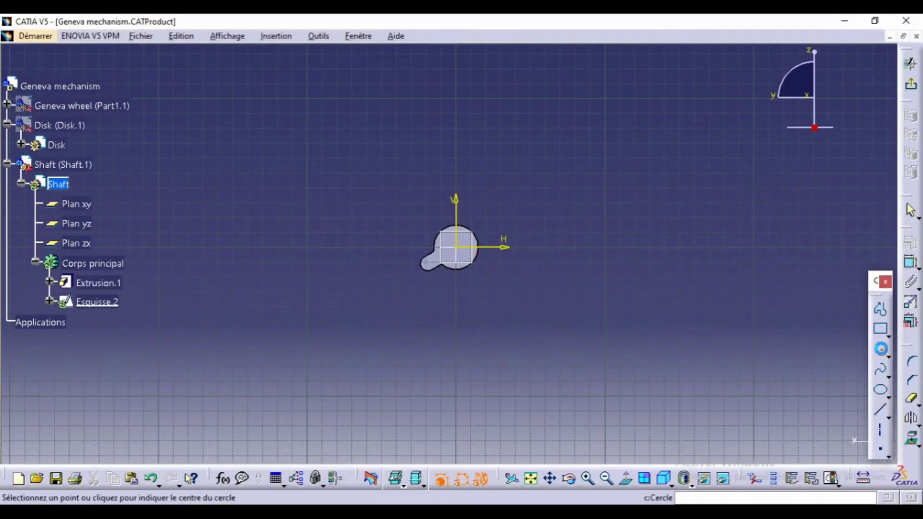
click(454, 247)
click(527, 298)
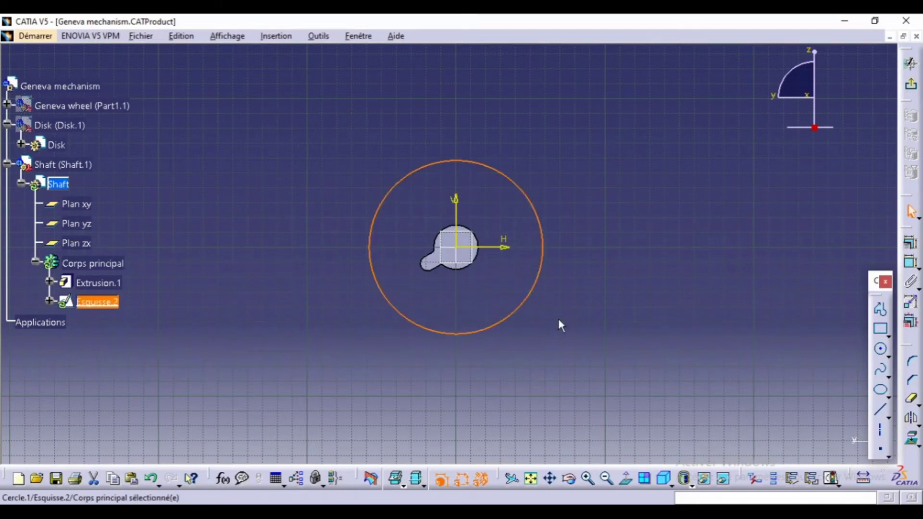
double_click(545, 285)
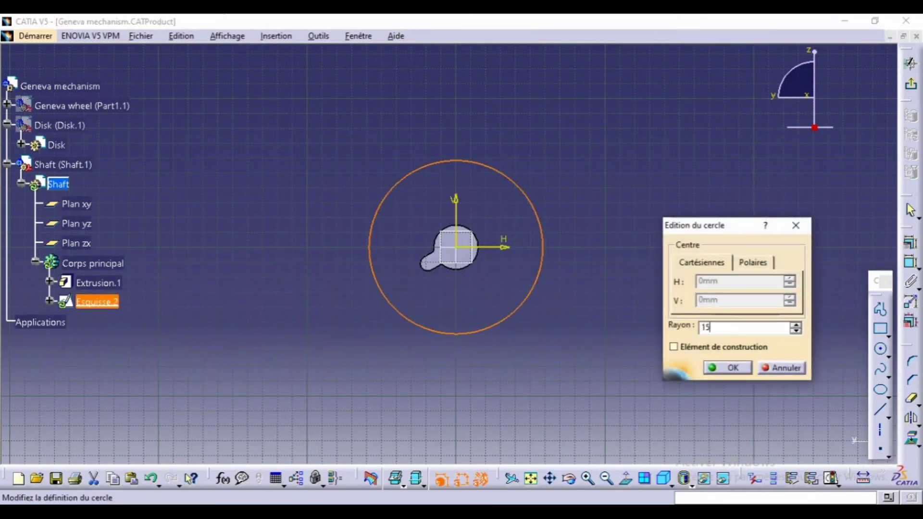
key(Return)
click(908, 89)
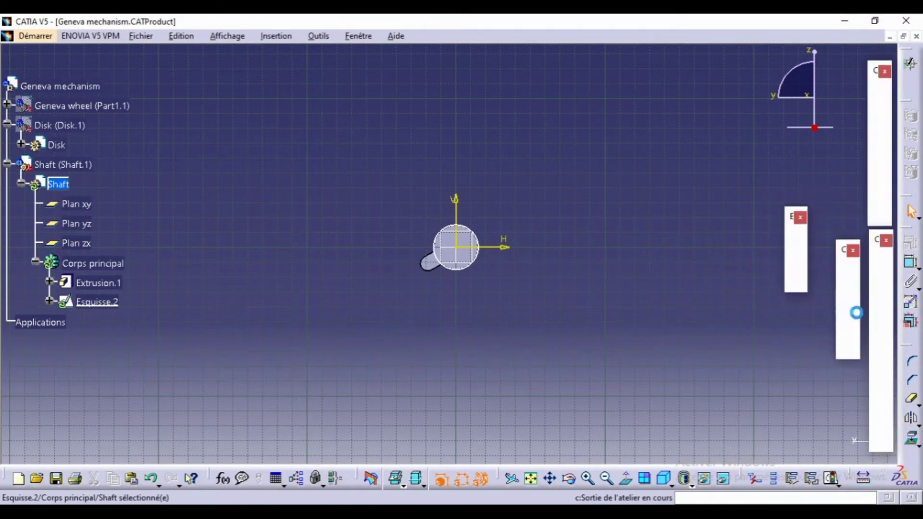
Extrude the circle 120 mm from the keyed section and collapse the Shaft's main body in the tree.
click(880, 268)
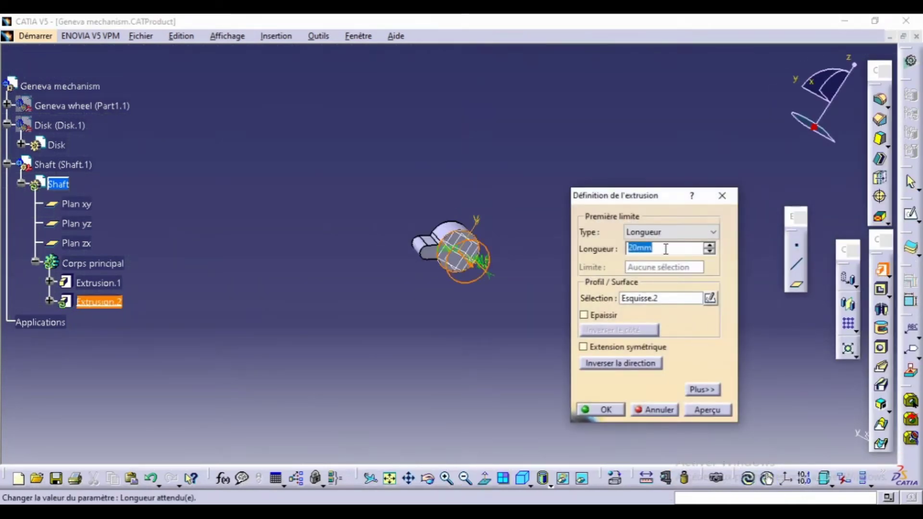
text(120)
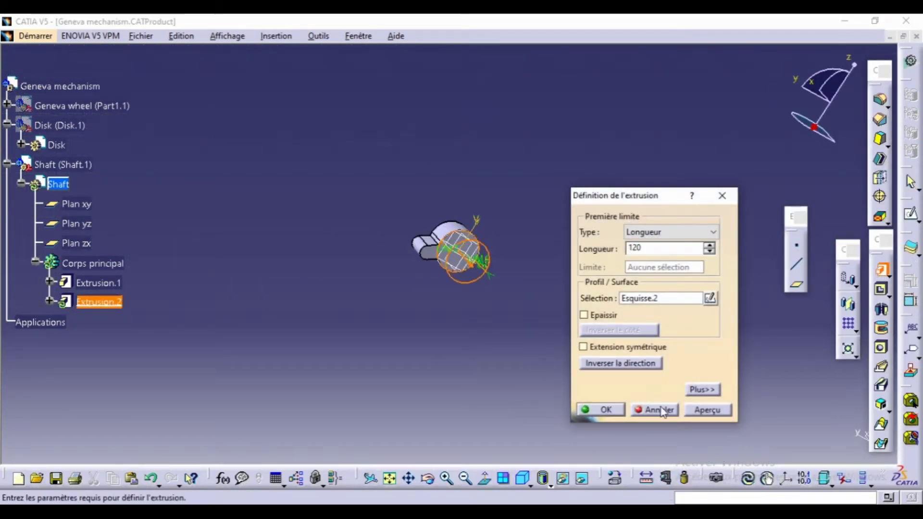
click(719, 415)
click(600, 409)
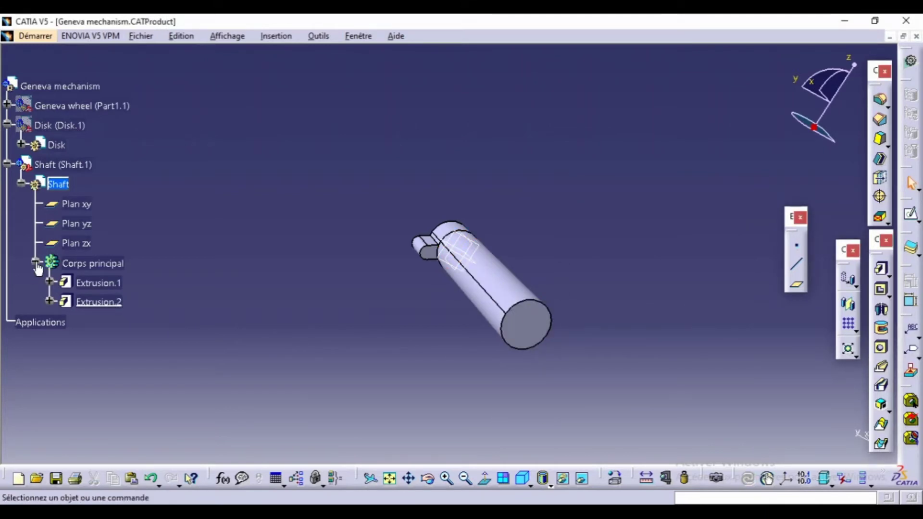
click(36, 262)
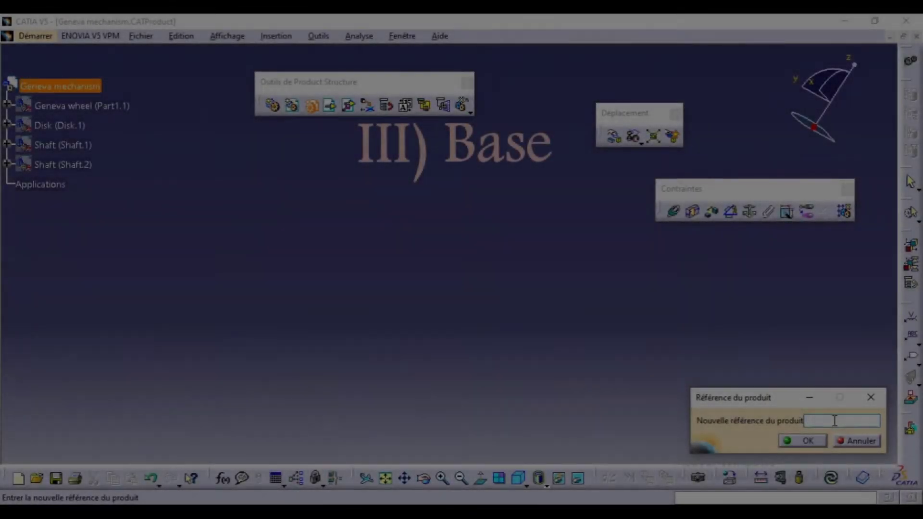
Name the new assembly part Base and keep the assembly's origin as its origin point.
text(Base)
key(Return)
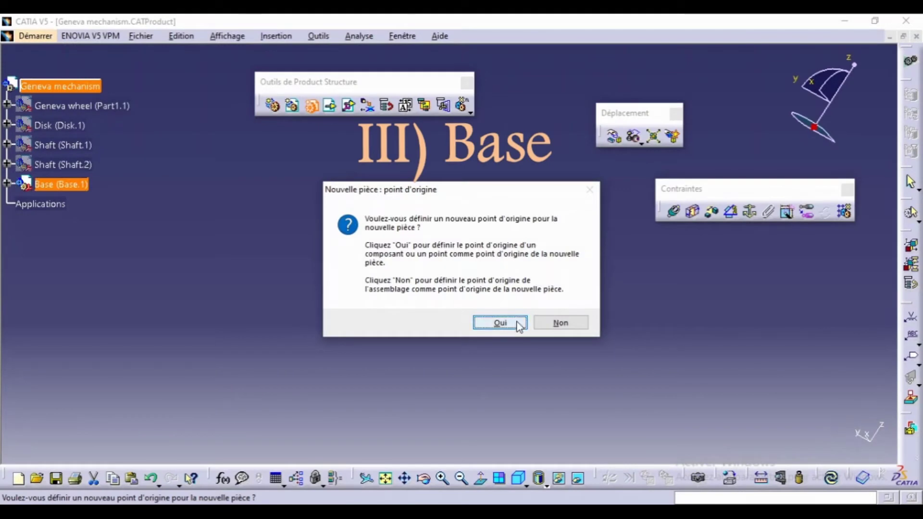
click(548, 319)
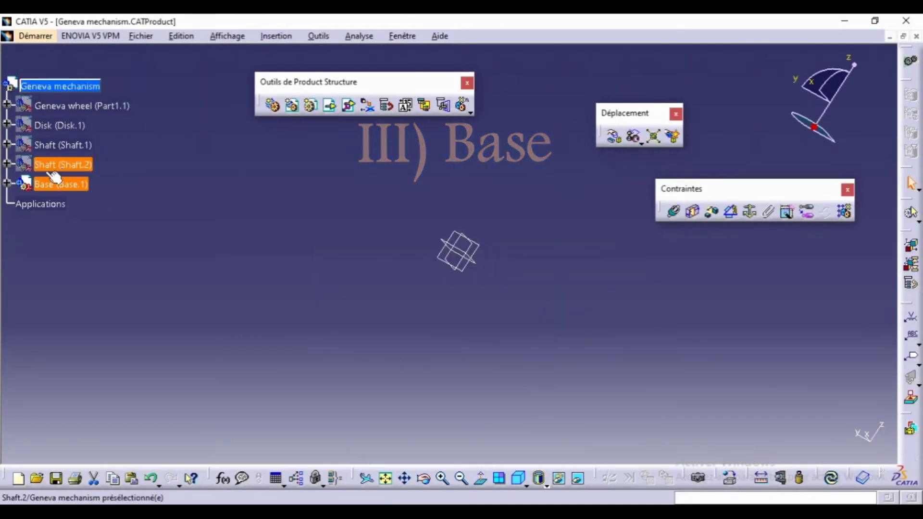
Show the disk briefly against the empty Base part and hide it again.
right_click(72, 125)
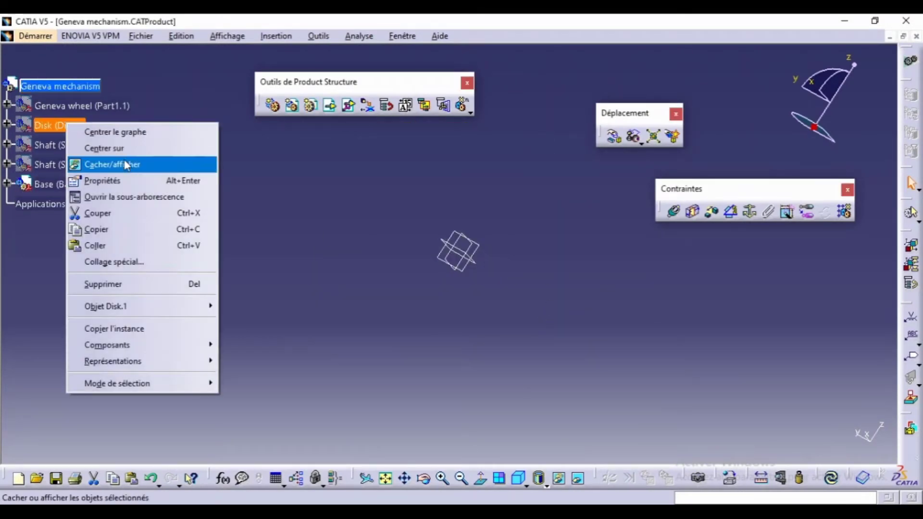
click(133, 105)
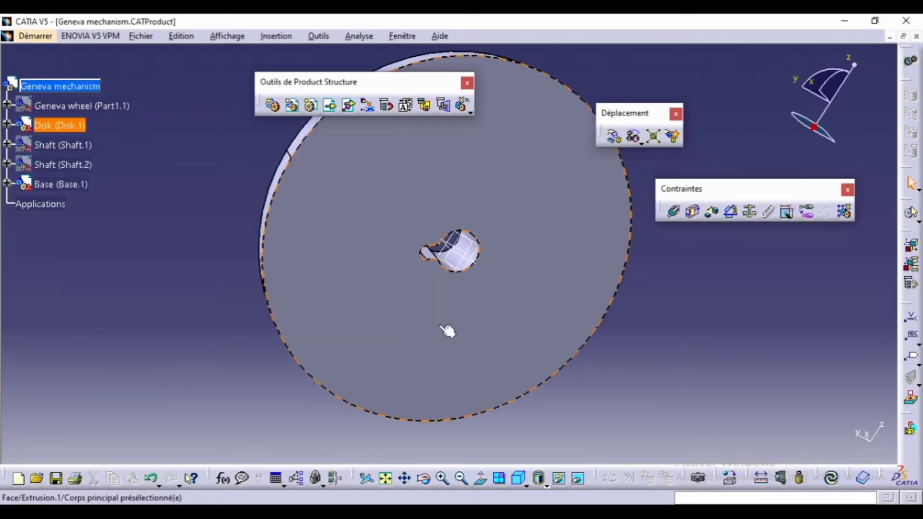
right_click(58, 126)
click(113, 168)
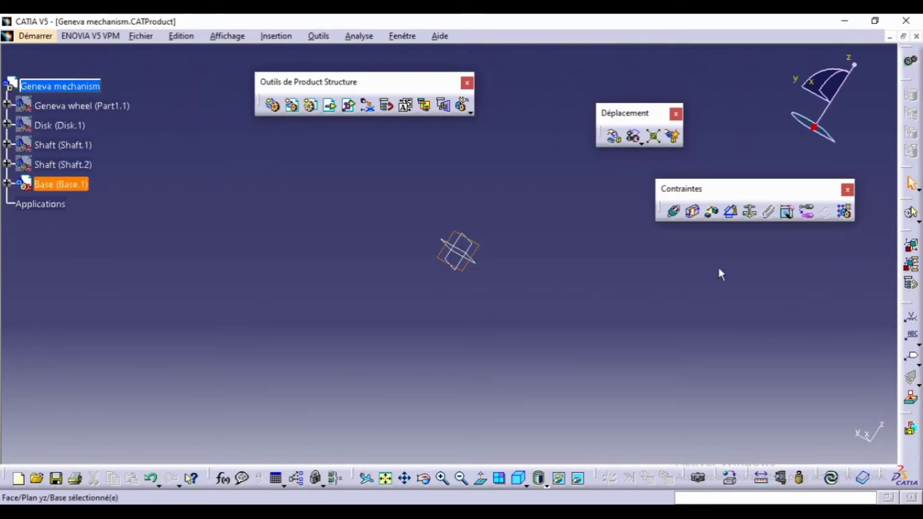
Activate the Base part for editing and sketch a wide rectangle around the origin on its Plan yz.
click(7, 184)
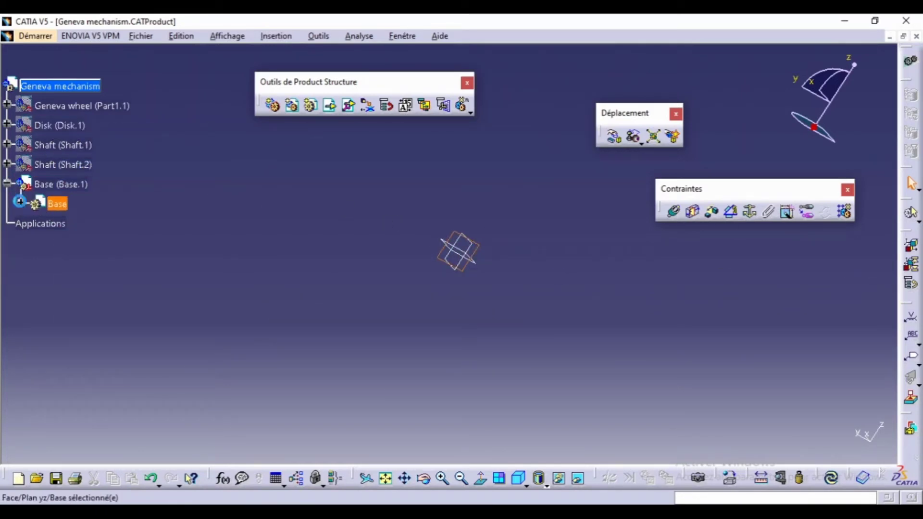
double_click(56, 204)
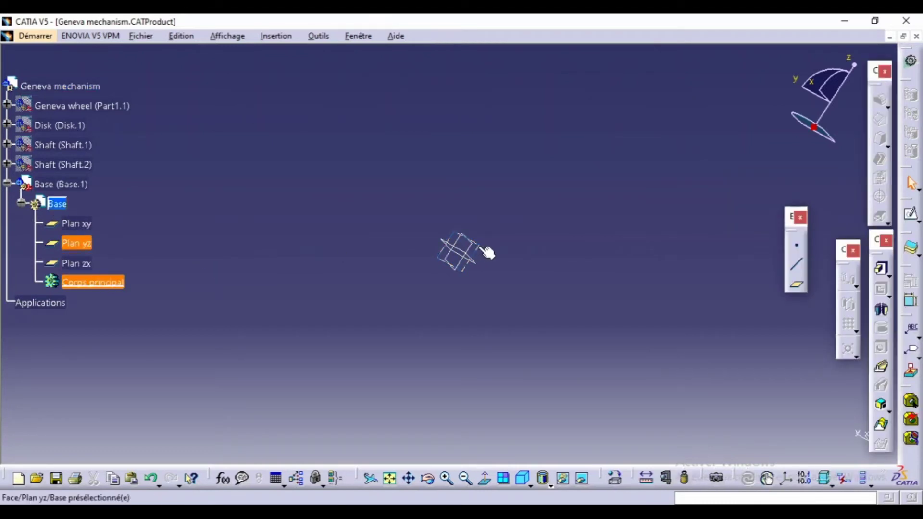
click(487, 252)
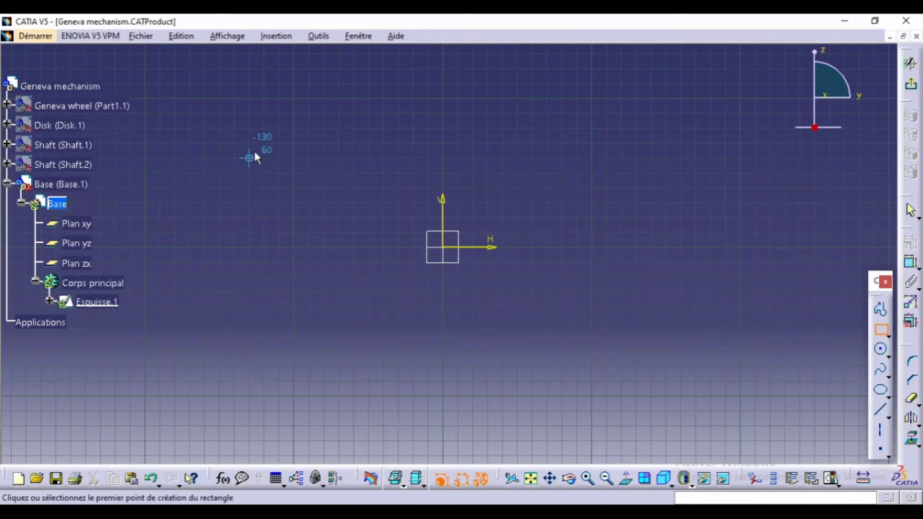
click(219, 143)
click(830, 351)
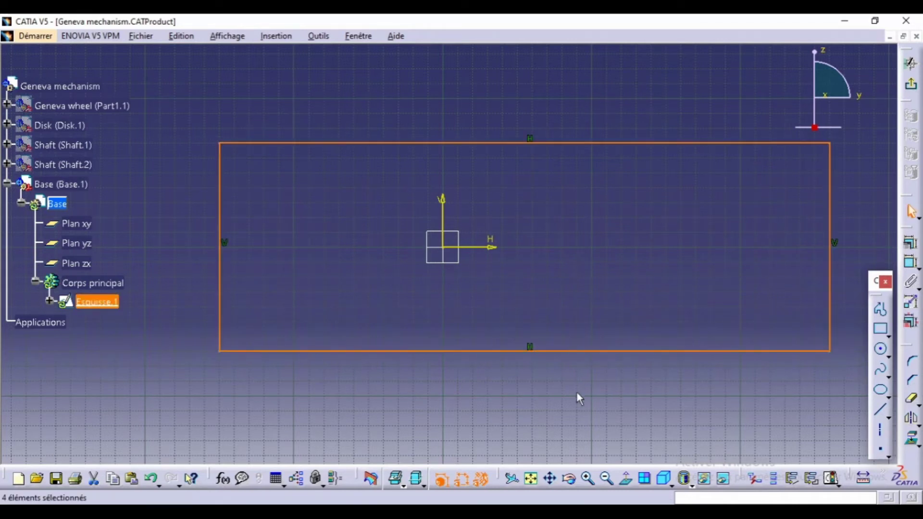
click(581, 399)
Round the rectangle's two right corners with fillets of about 44 mm radius at the upper and 42 mm at the lower.
click(831, 231)
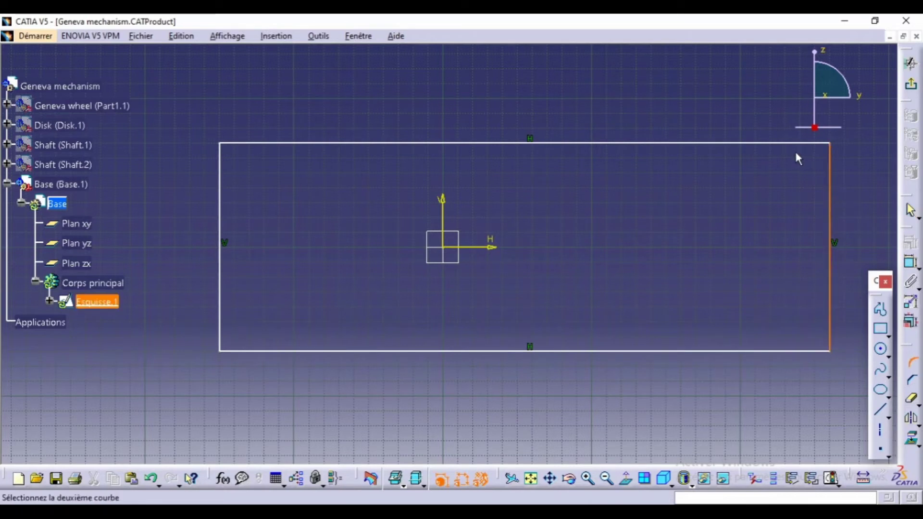
click(801, 143)
click(821, 171)
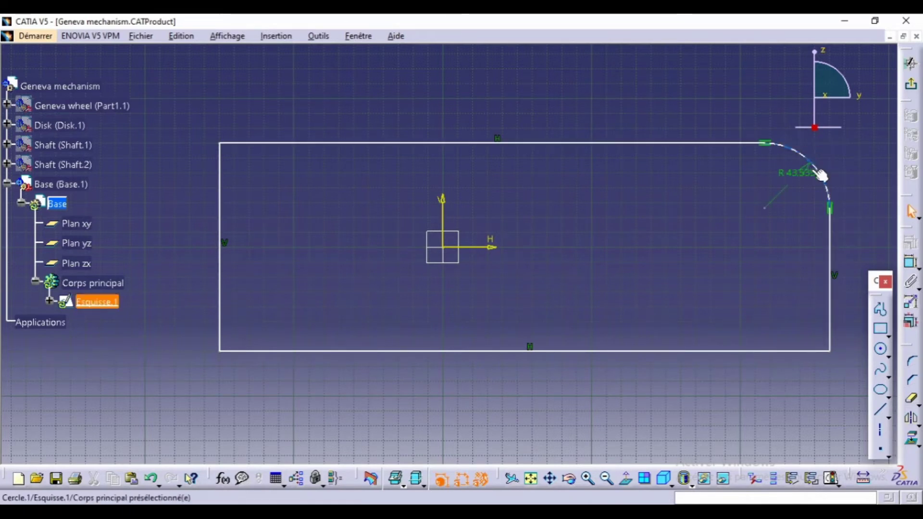
click(832, 301)
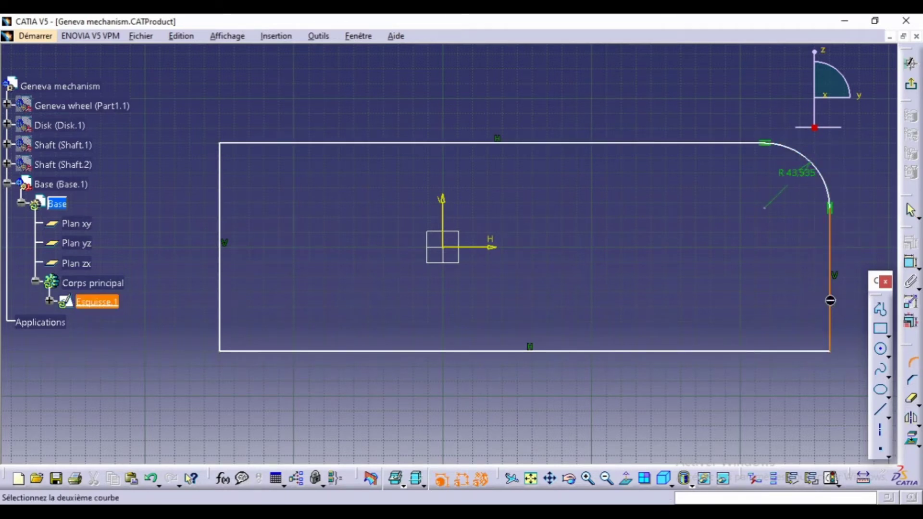
click(805, 351)
click(819, 341)
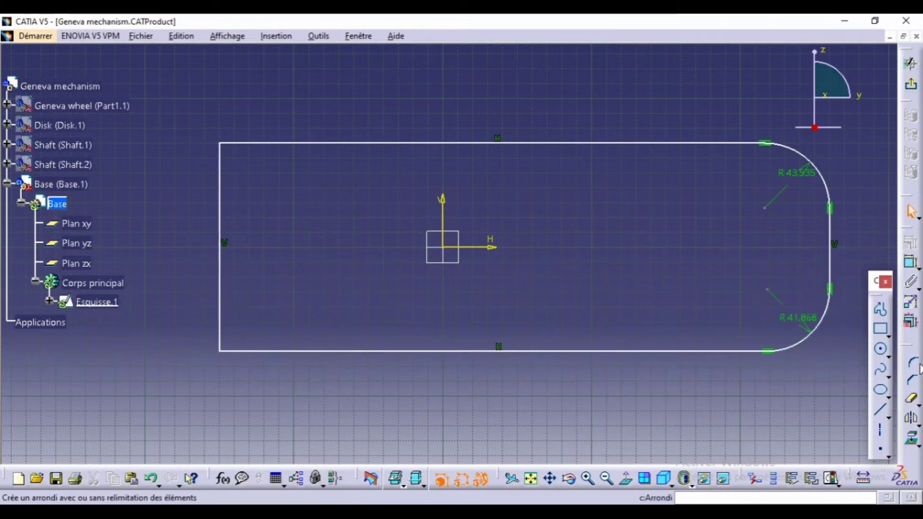
Round the rectangle's two left corners, with a fillet of about 60 mm radius at the lower one.
click(303, 352)
click(223, 308)
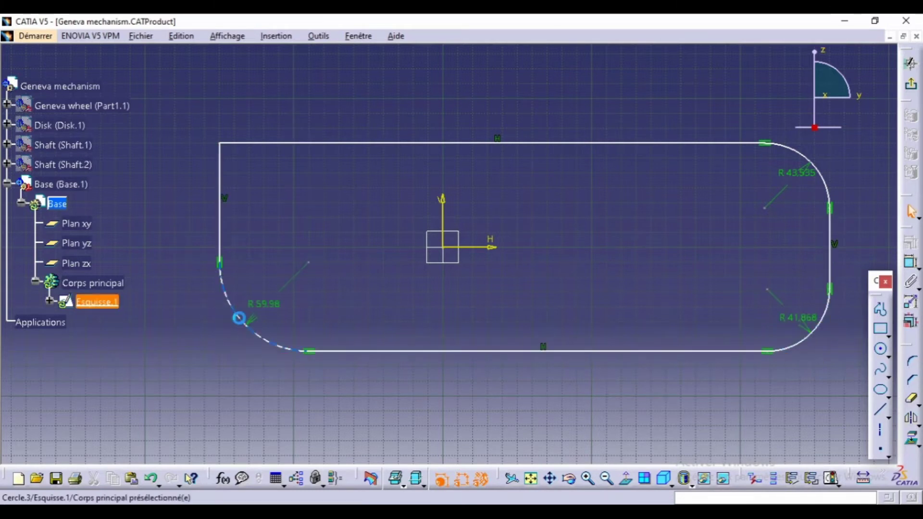
click(241, 313)
click(312, 143)
click(224, 184)
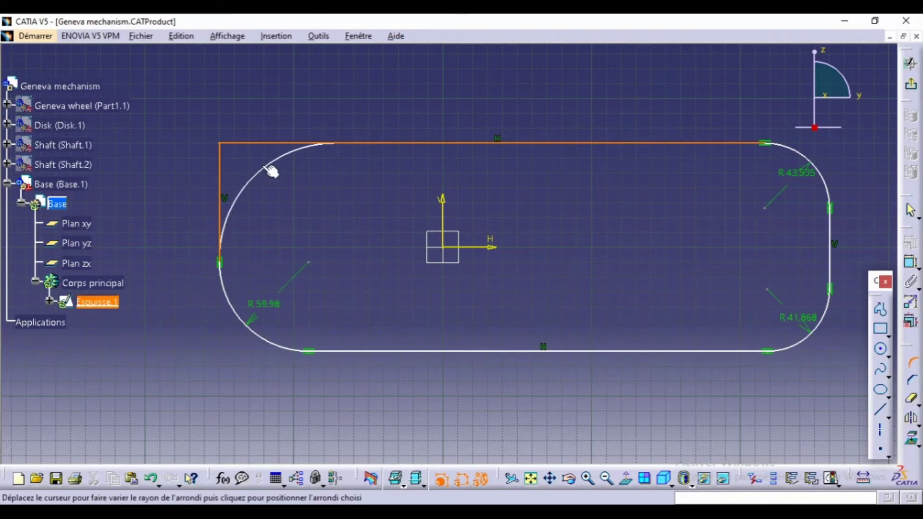
click(260, 173)
Round the rectangle's remaining upper-left corner with a fillet and set its radius to 20 mm.
double_click(258, 174)
text(20)
key(Return)
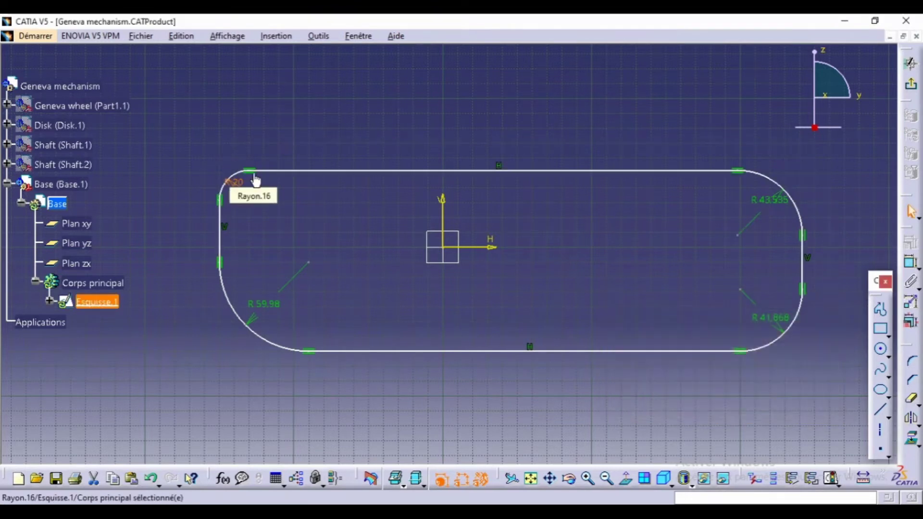
Set the radius of the rectangle's lower-left fillet to 20 mm.
double_click(258, 332)
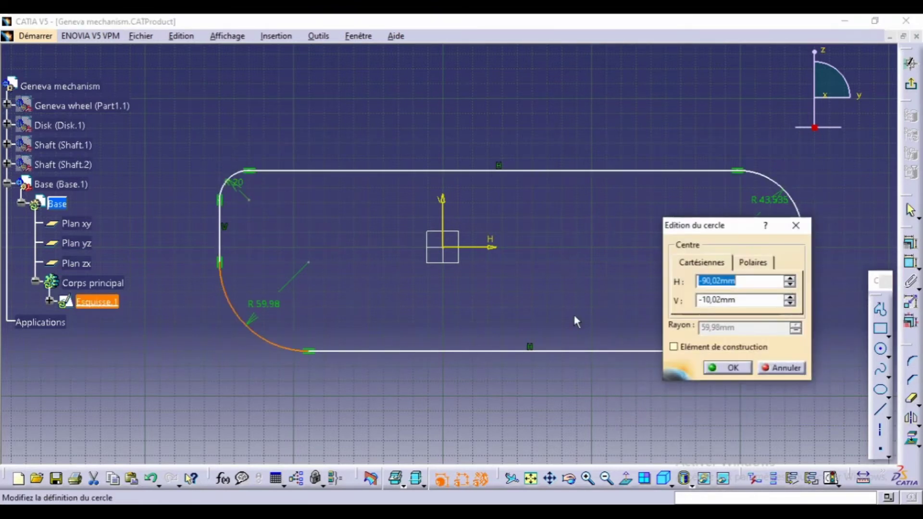
click(310, 314)
click(783, 368)
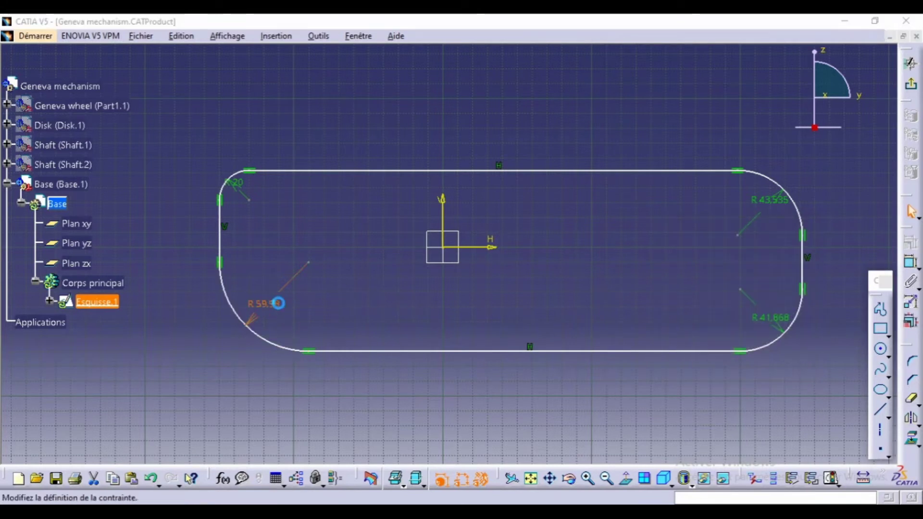
double_click(278, 303)
text(20)
key(Return)
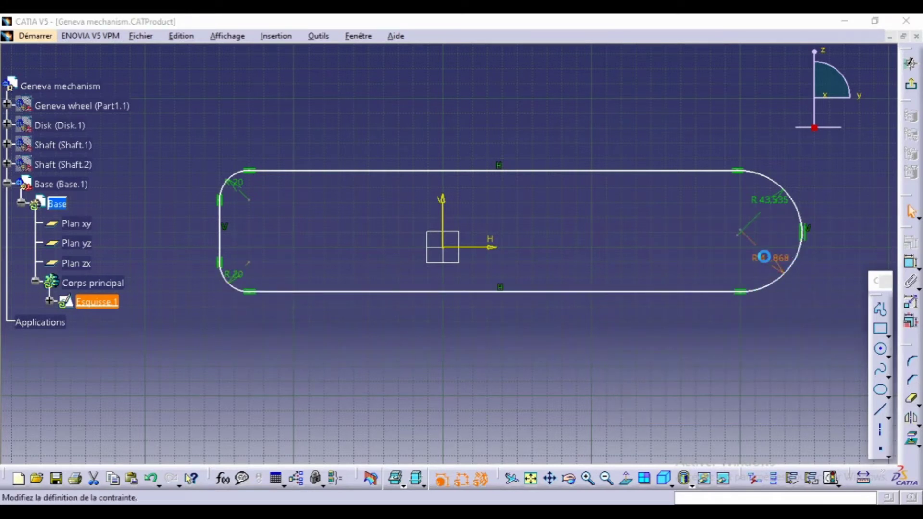
Set the radius of both right-hand fillets, lower and upper, to 20 mm.
double_click(770, 259)
text(20)
key(Return)
double_click(772, 212)
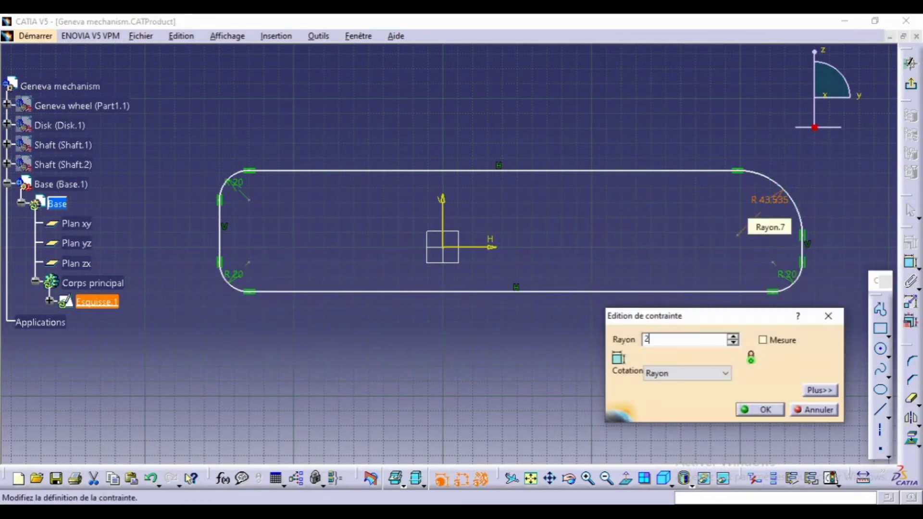
text(20)
key(Return)
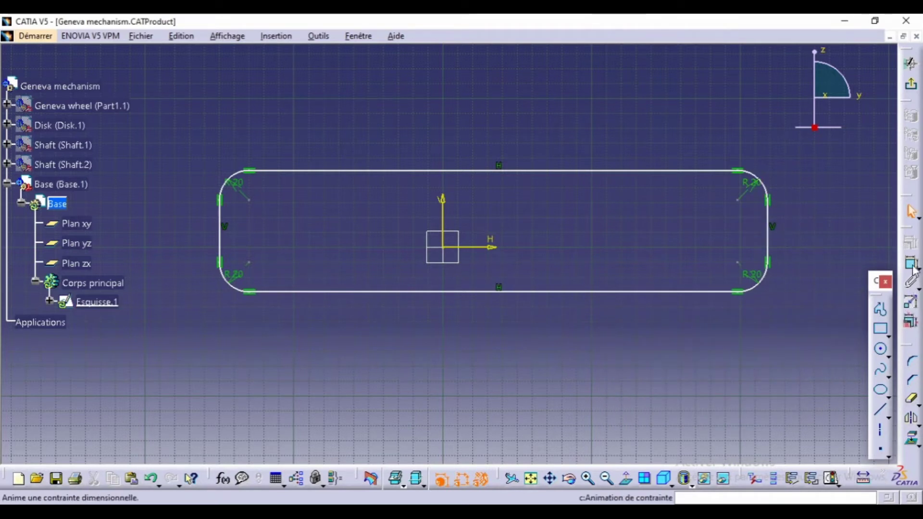
Dimension the distance between the profile's two vertical sides and set it to 350 mm.
click(911, 262)
click(769, 236)
click(221, 243)
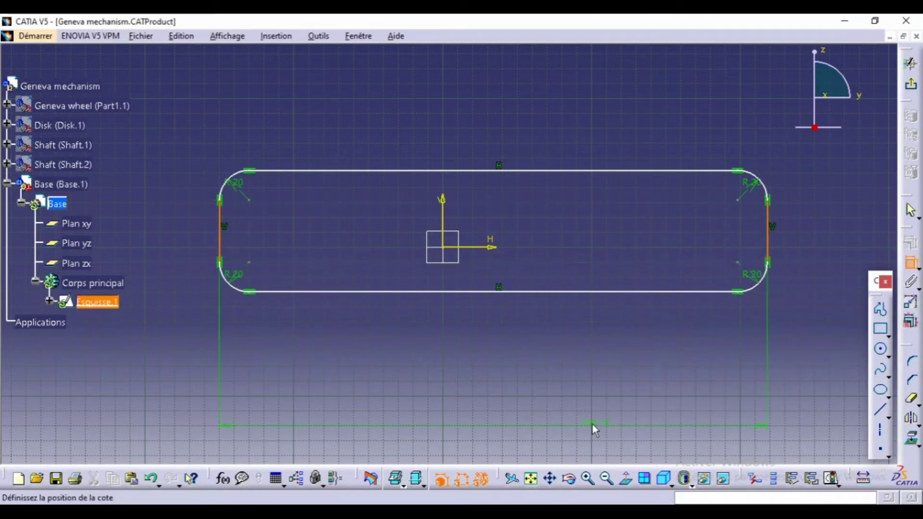
click(493, 352)
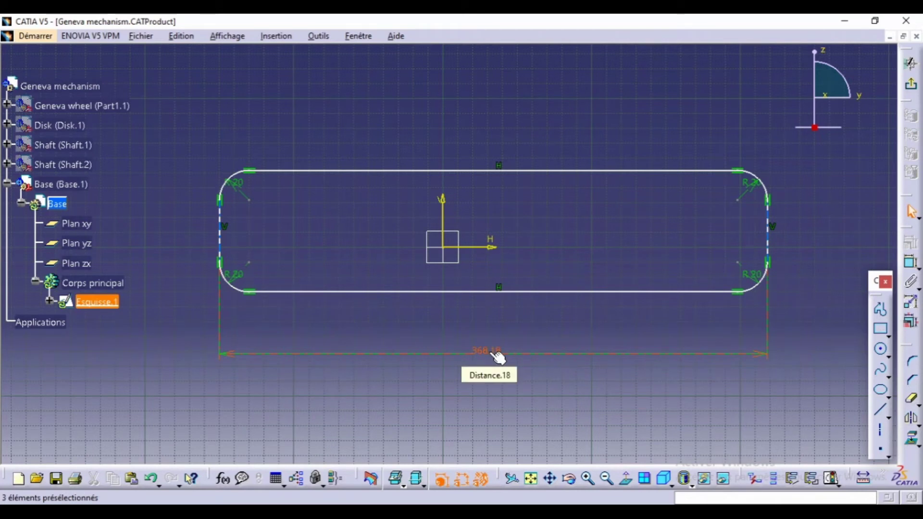
double_click(491, 350)
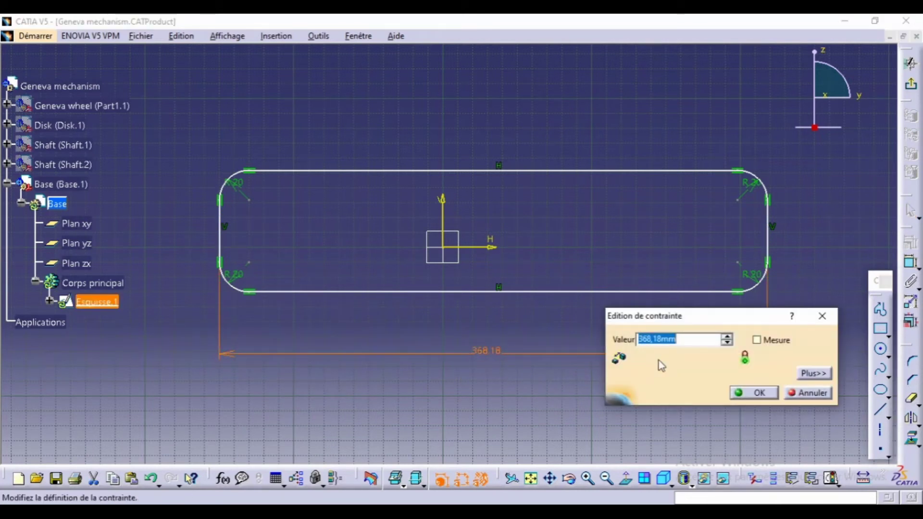
key(Return)
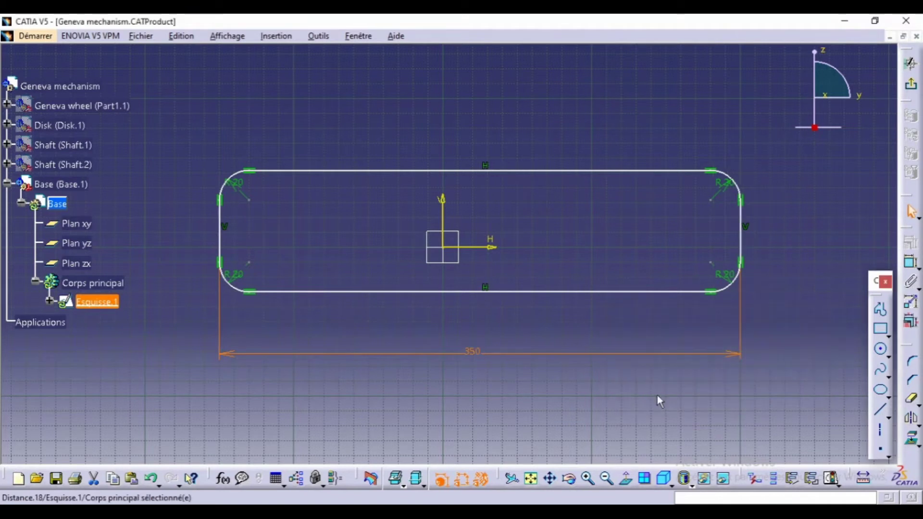
Dimension the distance between the profile's two horizontal sides and set it to 150 mm.
click(607, 291)
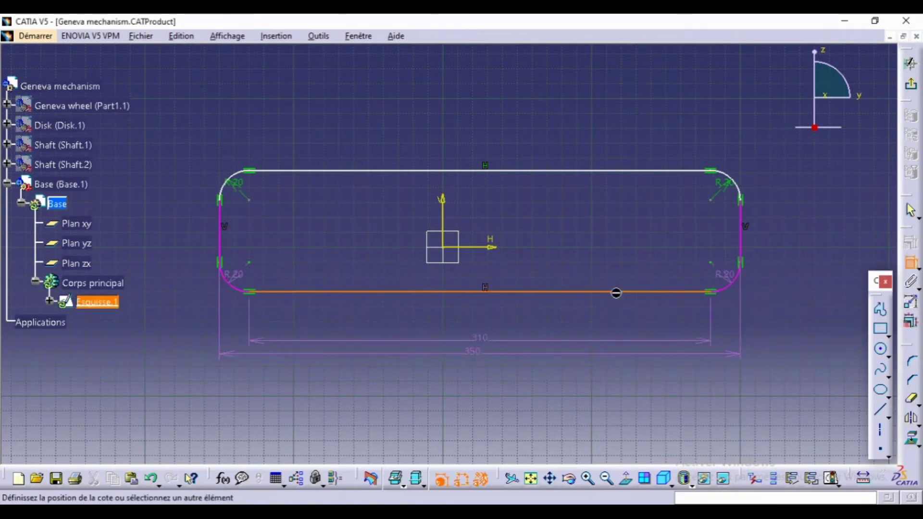
click(579, 169)
click(801, 236)
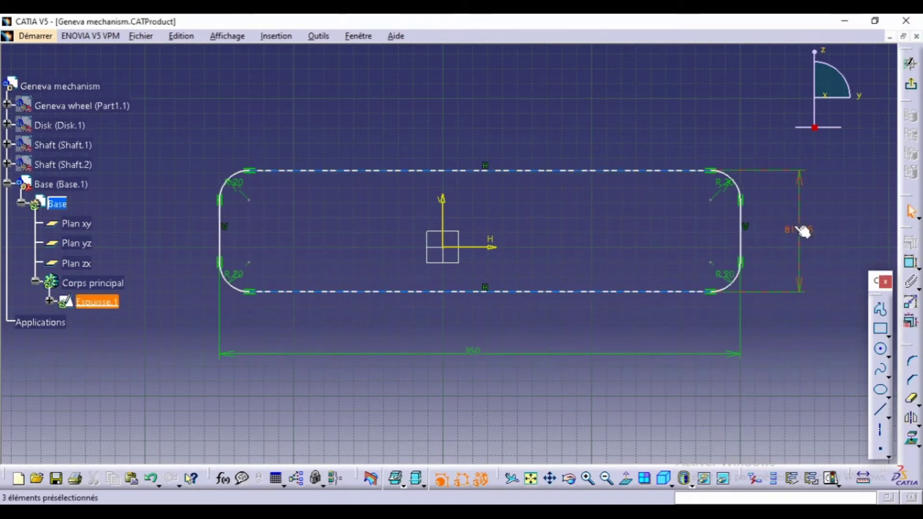
double_click(802, 234)
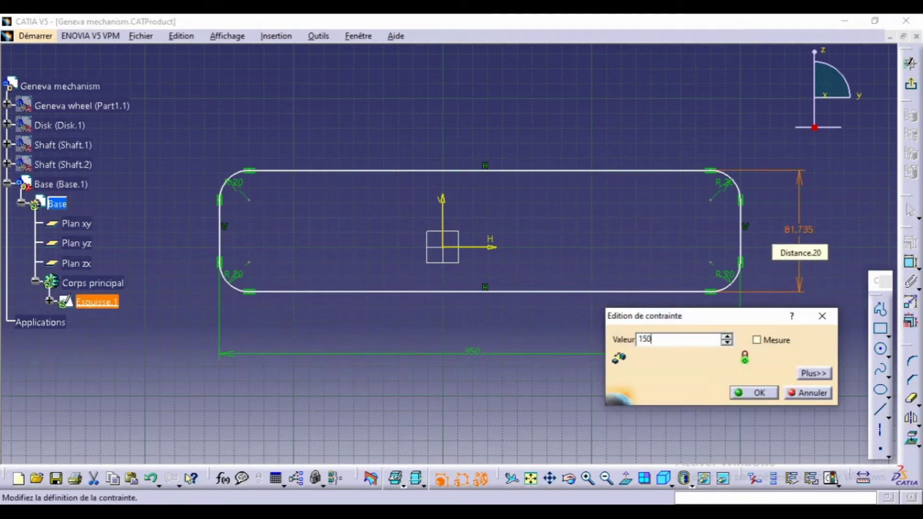
text(150)
key(Return)
Sketch two circles inside the profile, one centred at H 130, V 50 and one at H -90, V 50 with about 20 mm radius.
click(881, 349)
click(637, 173)
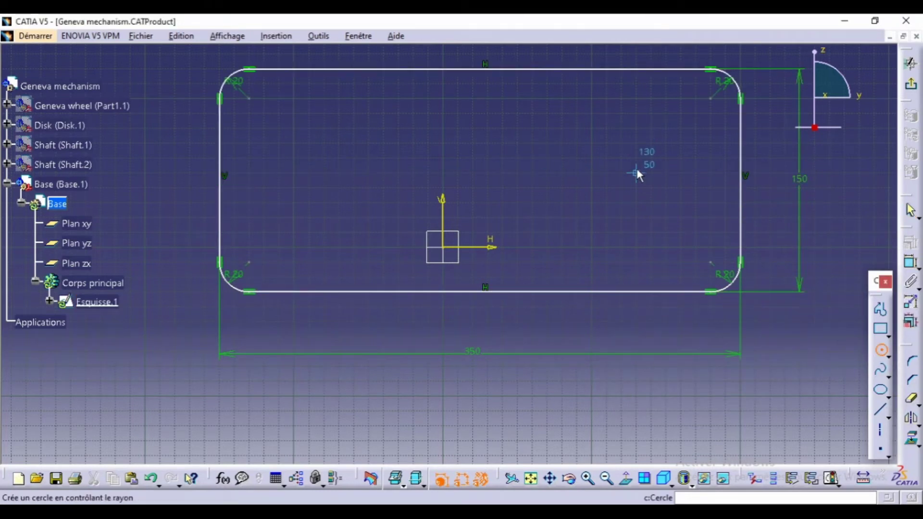
click(658, 168)
click(880, 351)
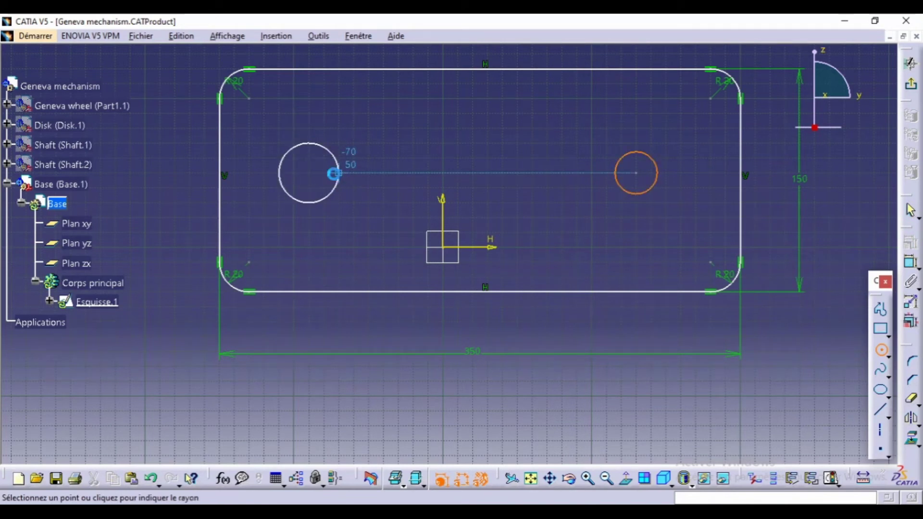
click(335, 173)
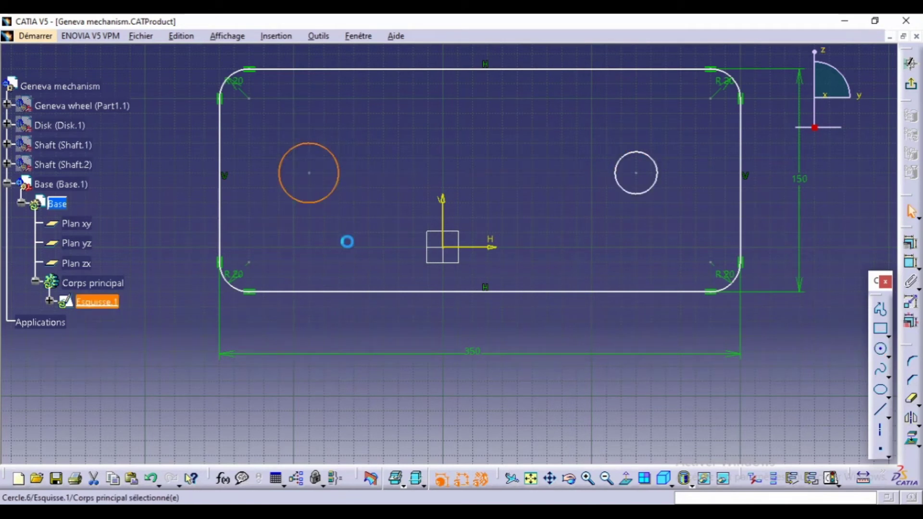
Set the radius of both the left and the right circle to 15 mm, matching the shaft.
double_click(330, 196)
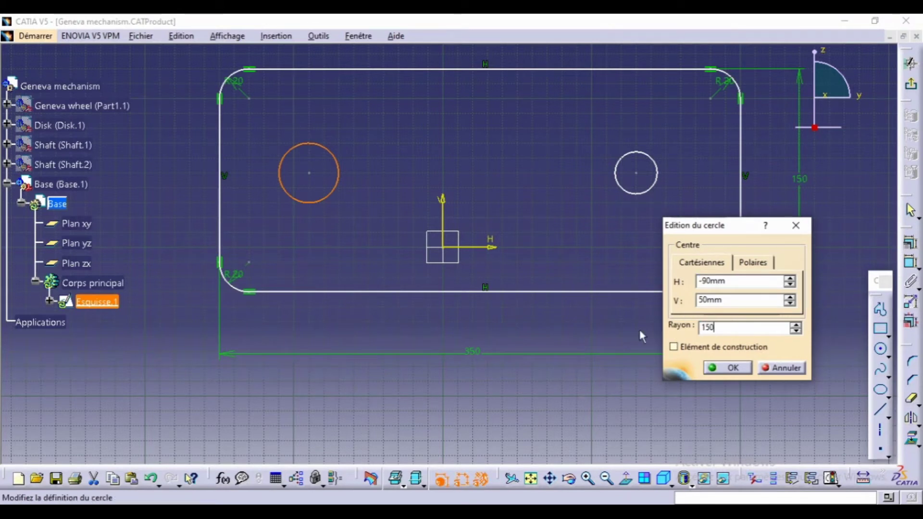
text(150)
key(Return)
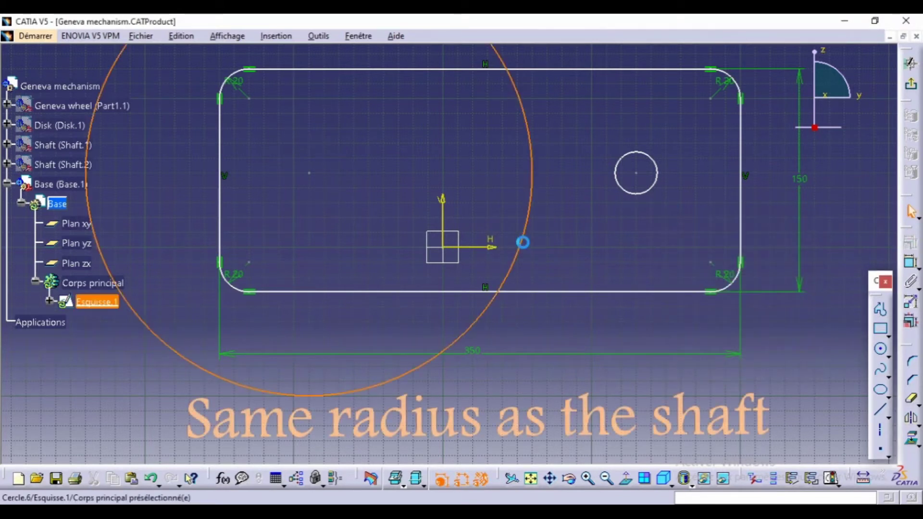
double_click(524, 242)
key(Return)
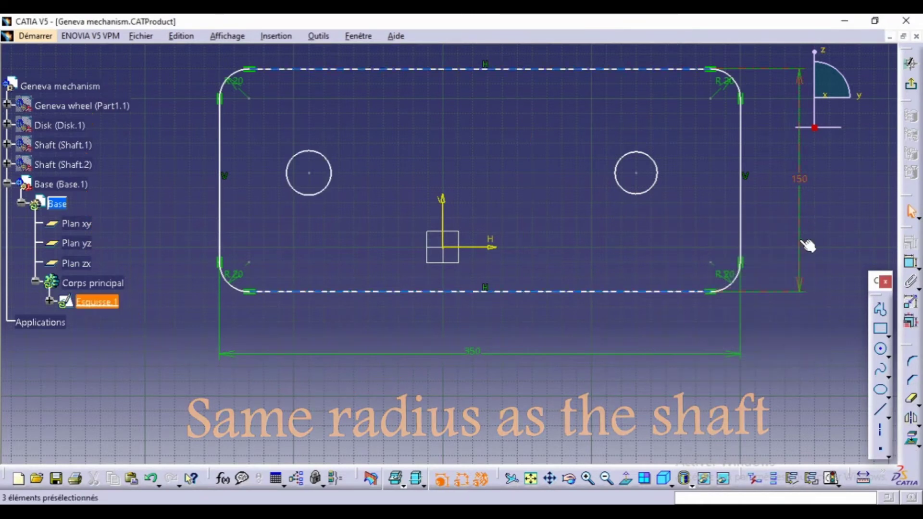
double_click(644, 195)
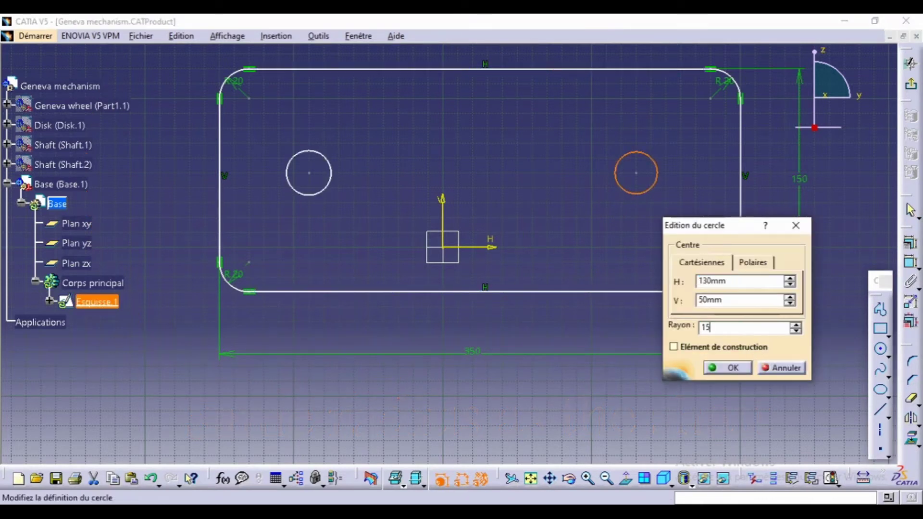
text(15)
key(Return)
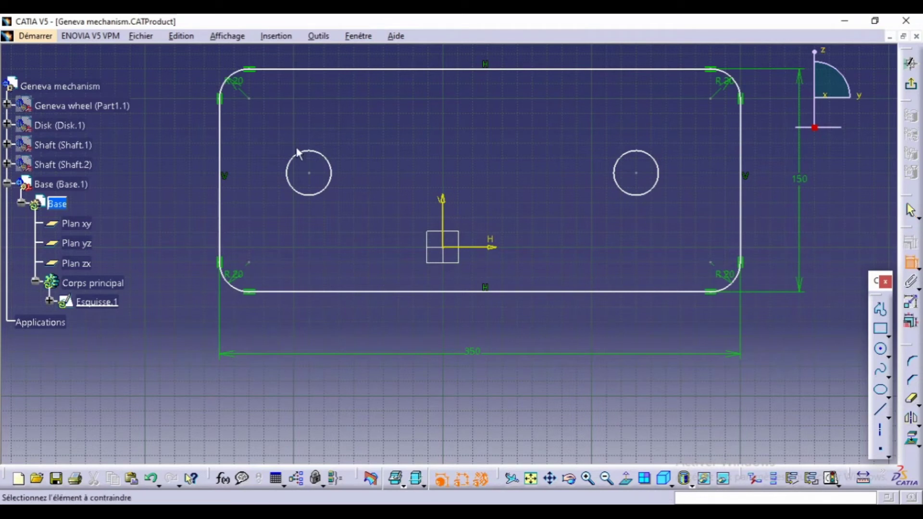
Dimension the left circle's centre from the profile's bottom edge and set the distance to 75 mm.
click(308, 176)
click(326, 291)
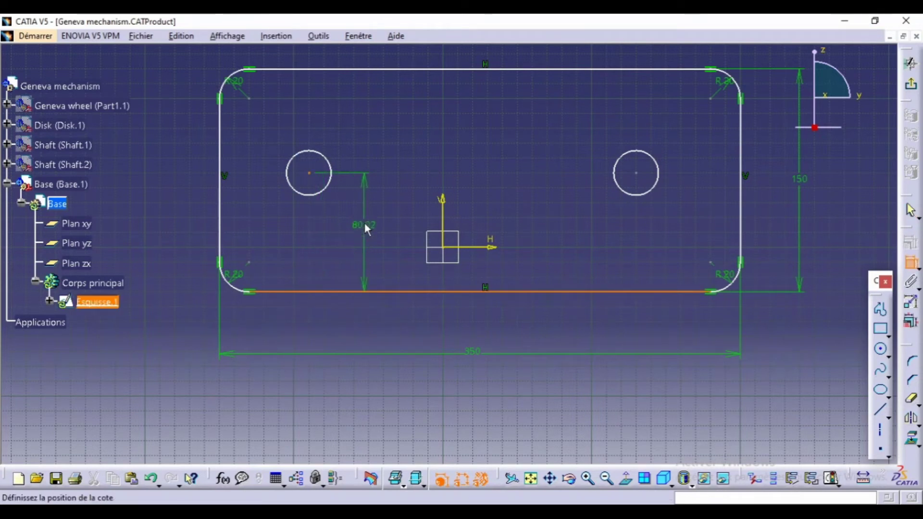
click(365, 222)
double_click(365, 222)
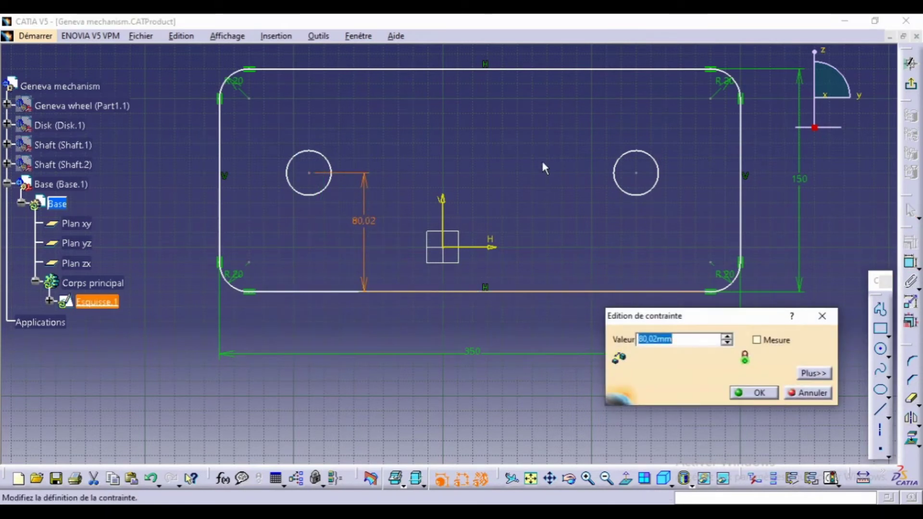
click(754, 394)
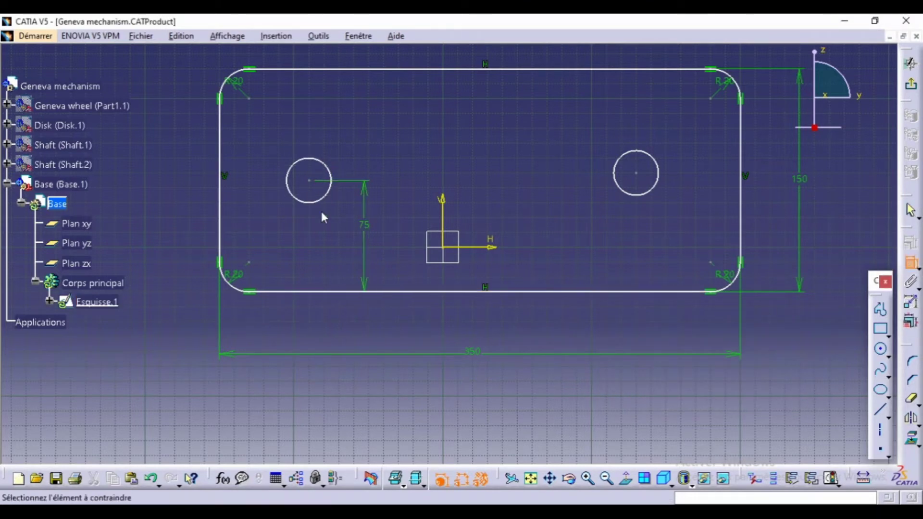
click(309, 181)
click(221, 187)
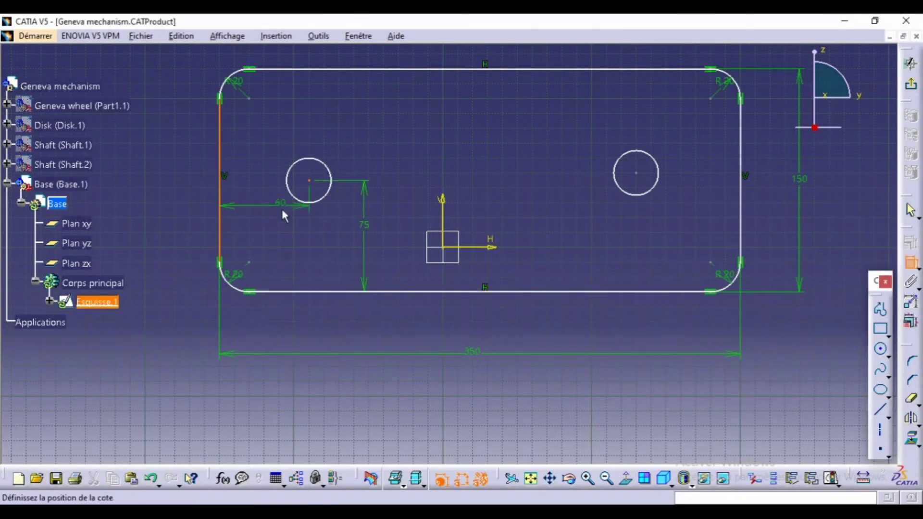
click(267, 227)
double_click(264, 220)
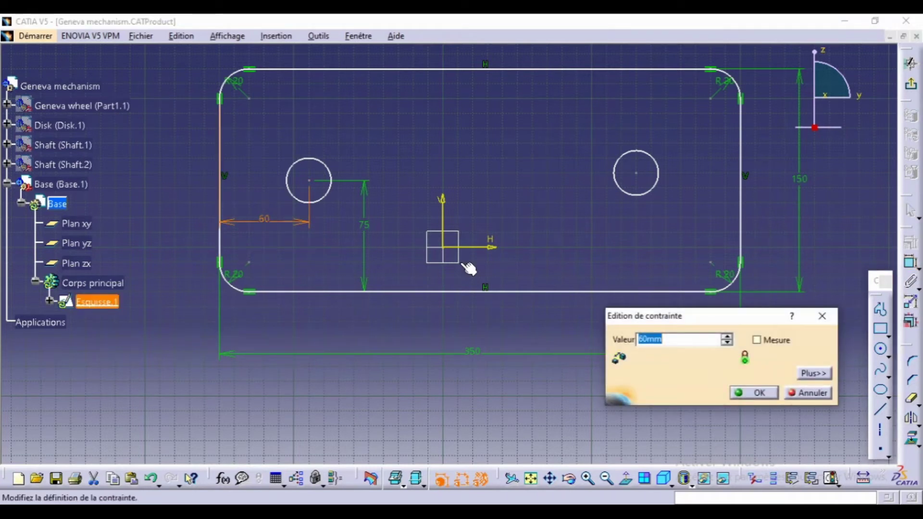
click(809, 393)
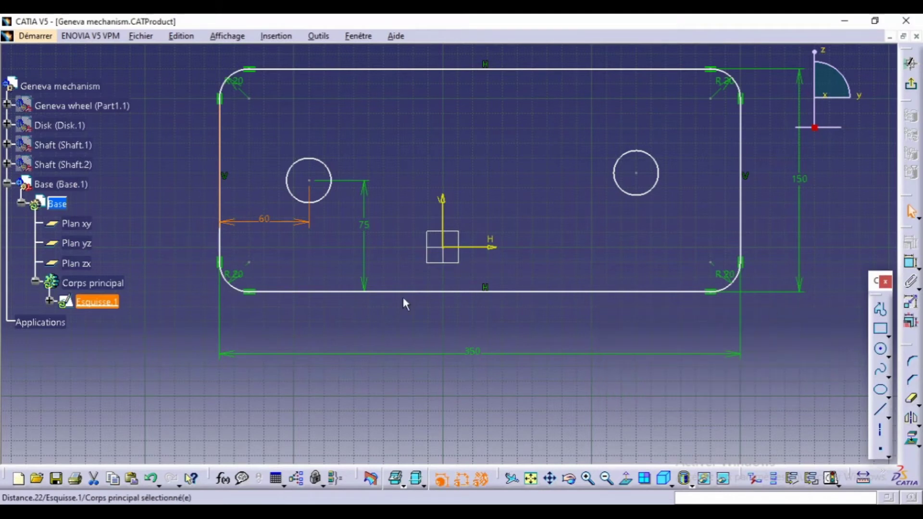
key(Delete)
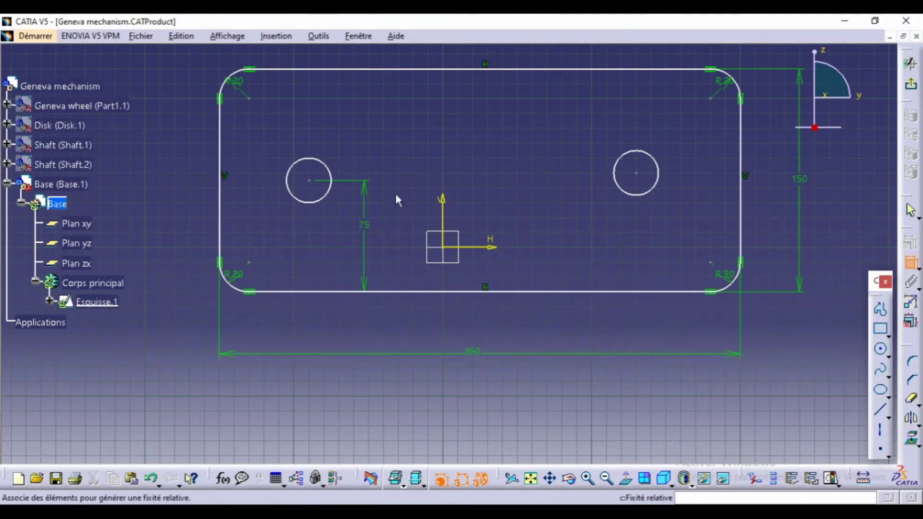
Dimension the distance between the two circle centres and set it to 200 mm.
click(911, 262)
click(309, 180)
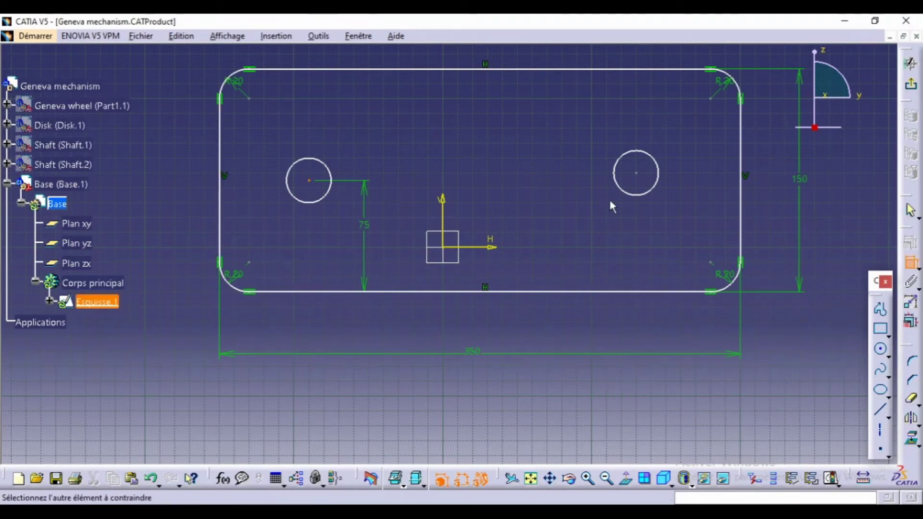
click(633, 175)
click(491, 211)
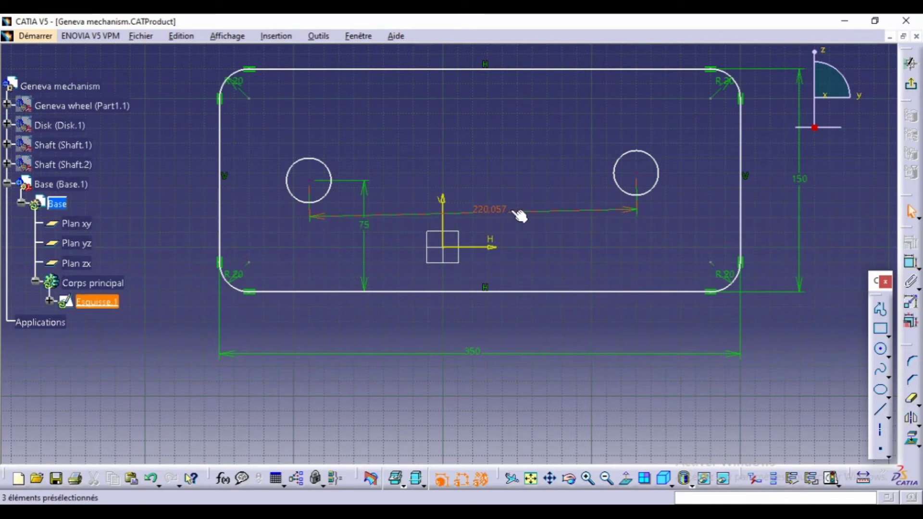
double_click(520, 215)
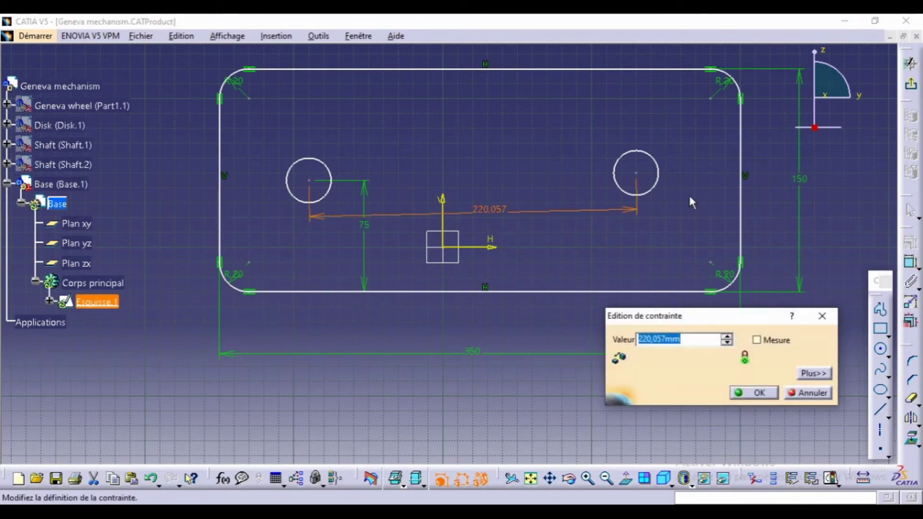
text(200)
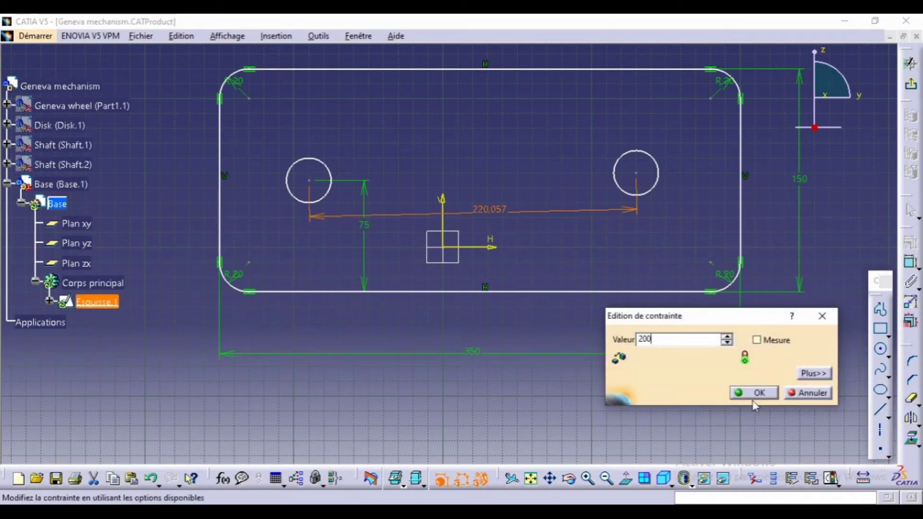
click(754, 393)
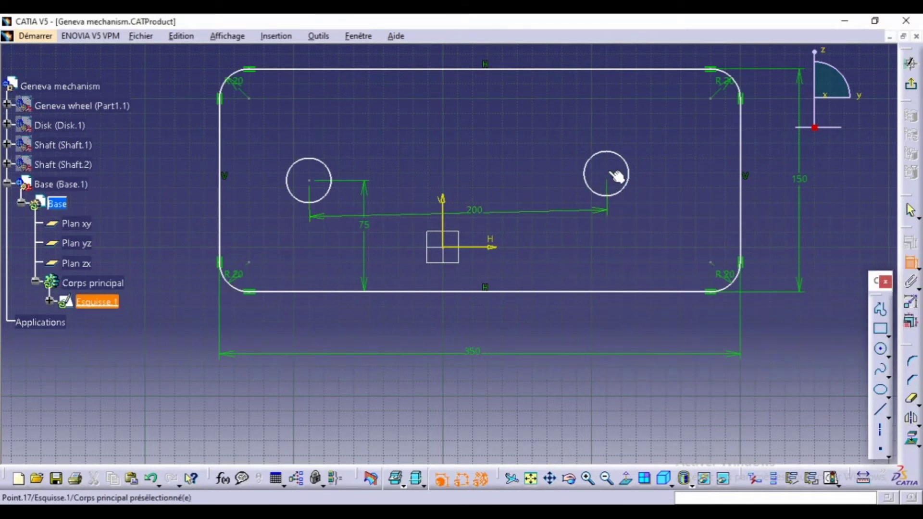
Dimension the right circle's centre from the profile's bottom edge and set the distance to 75 mm.
click(618, 292)
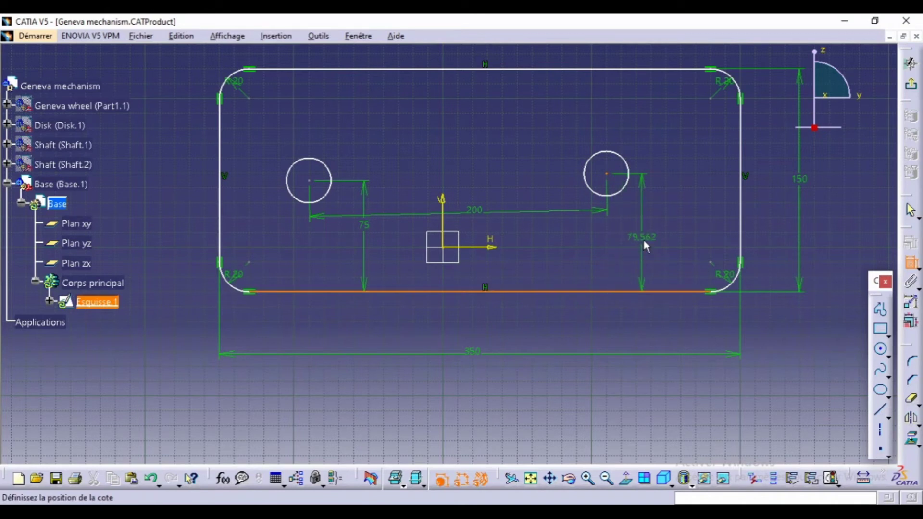
click(643, 239)
double_click(644, 240)
text(75mm)
key(Return)
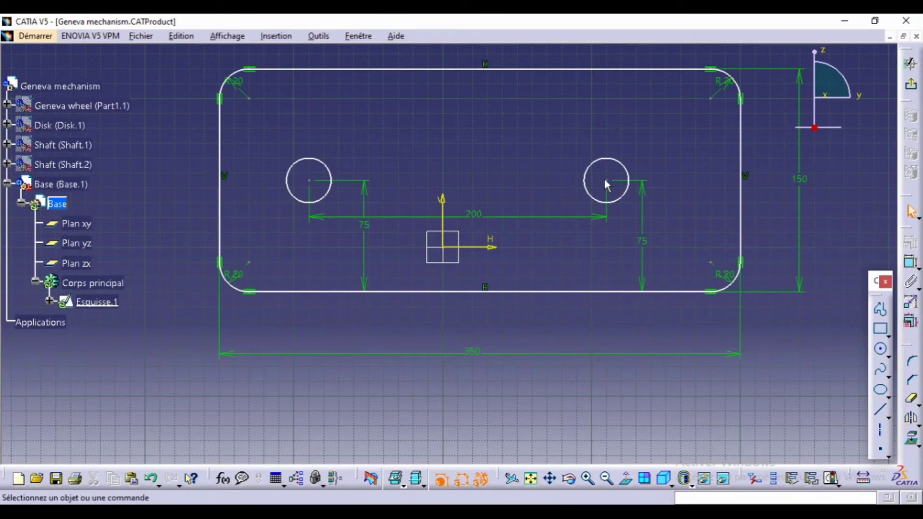
Dimension the right circle's centre from the profile's right edge and set the distance to 75 mm.
click(911, 262)
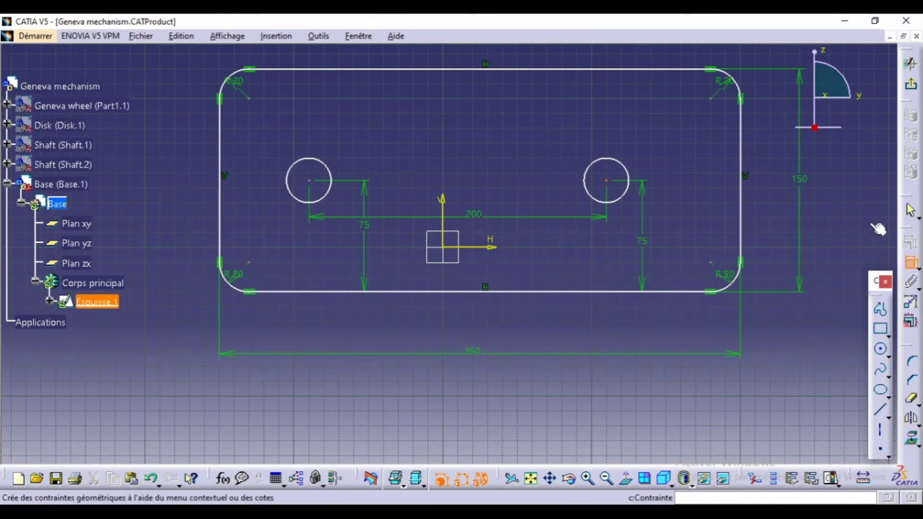
click(743, 207)
click(669, 125)
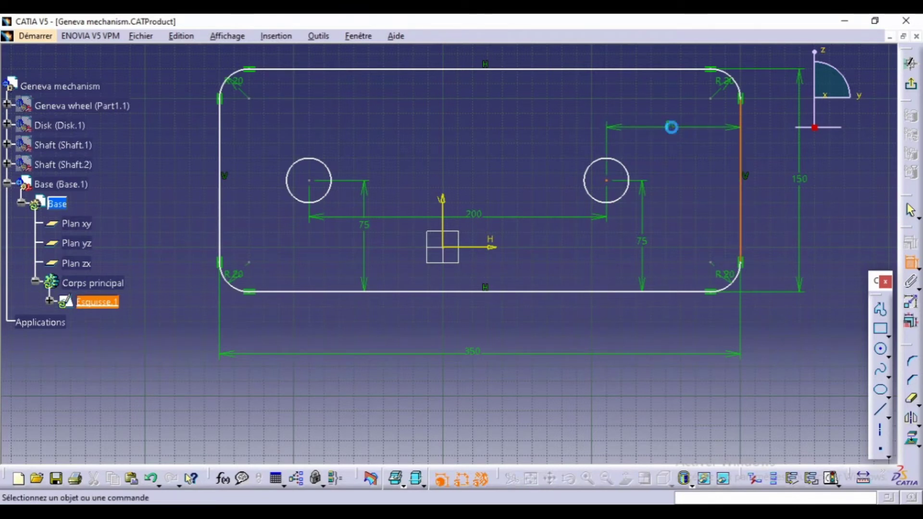
double_click(673, 124)
text(75mm)
key(Return)
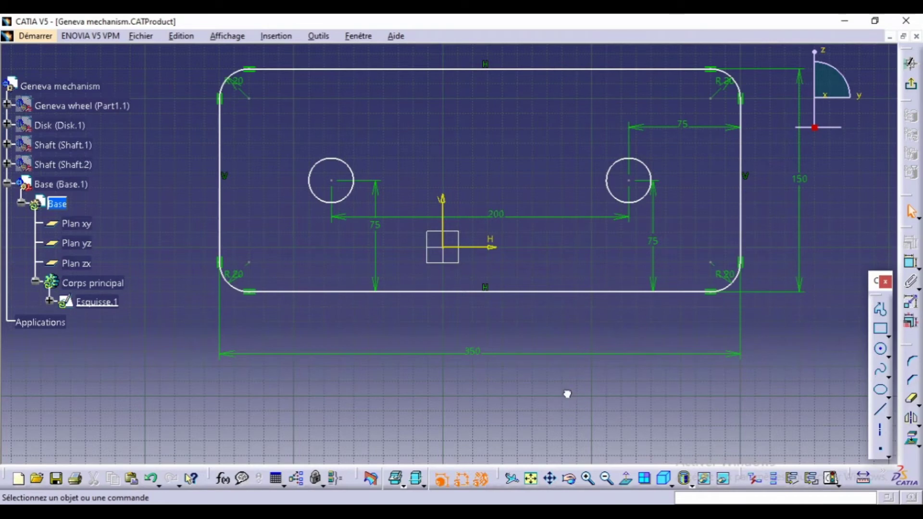
Finish the base sketch and extrude it 20 mm into a plate with two through holes.
click(914, 91)
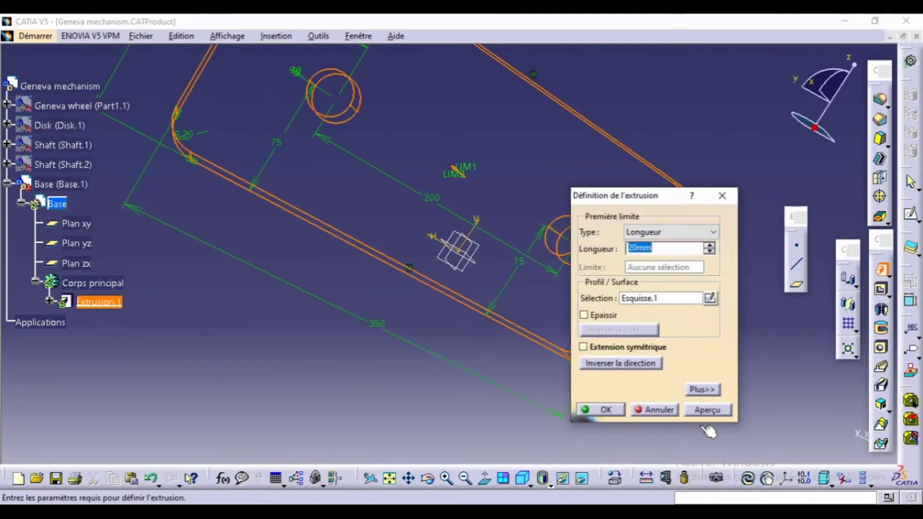
click(707, 413)
click(603, 411)
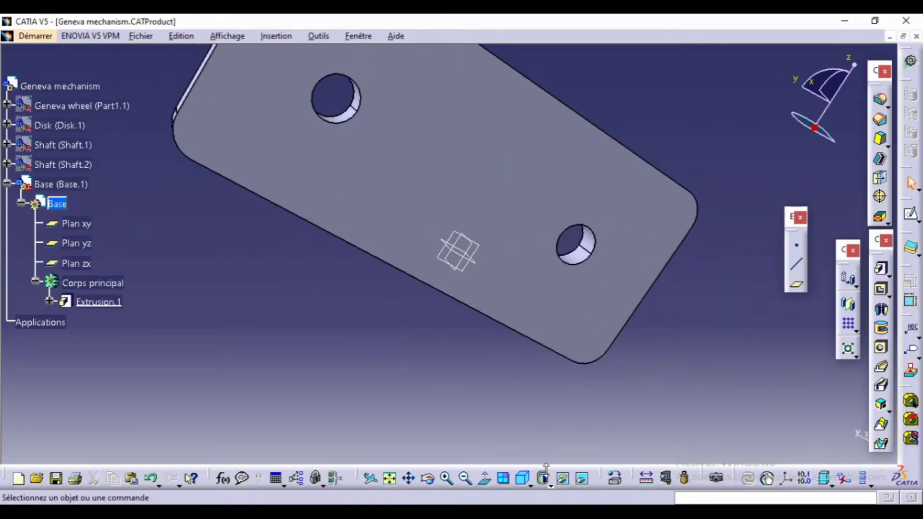
middle_drag(583, 86, 360, 373)
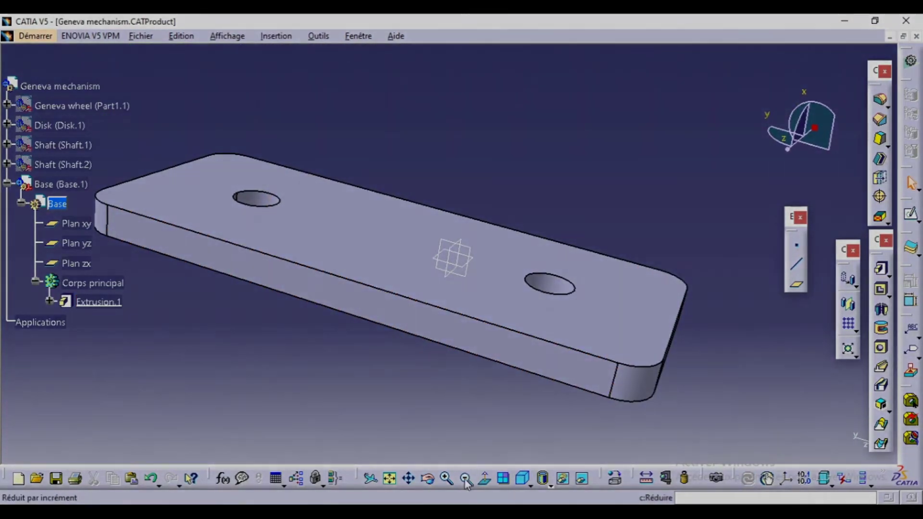
click(465, 479)
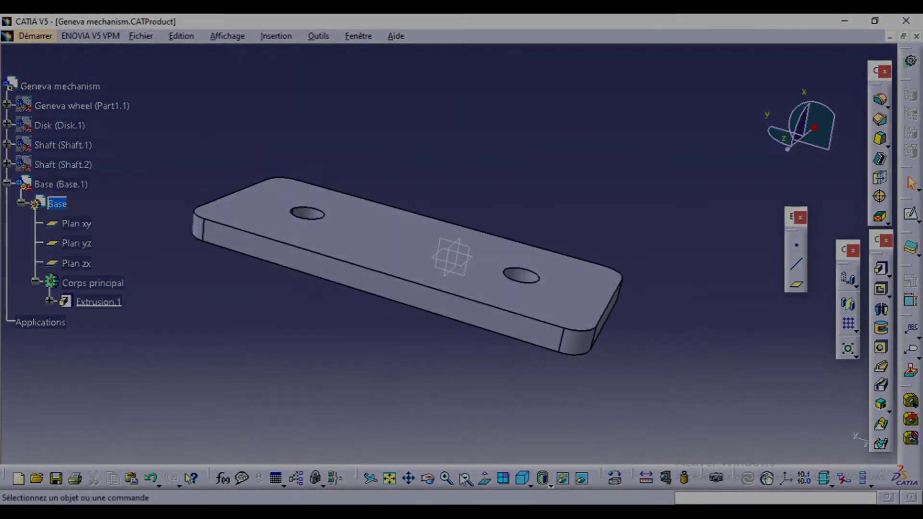
click(20, 205)
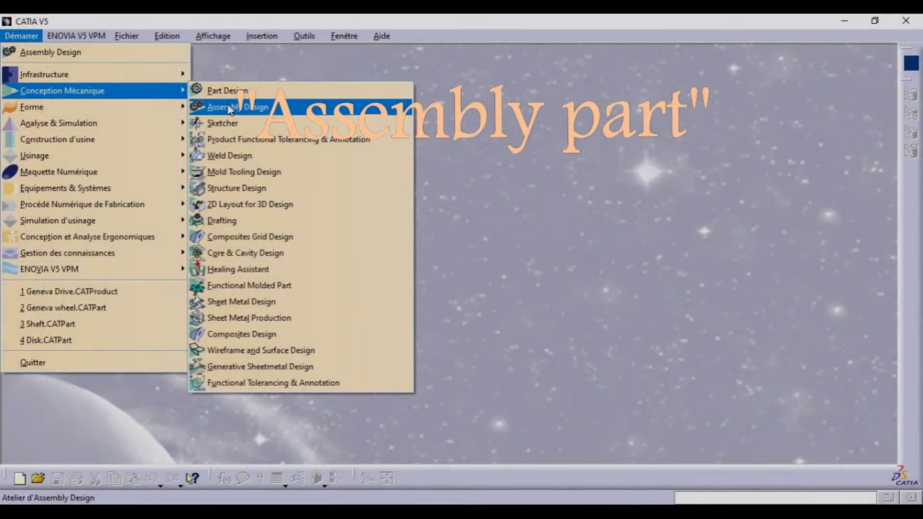
Start a new Assembly Design product, insert the existing Base part and fix it in place.
click(226, 106)
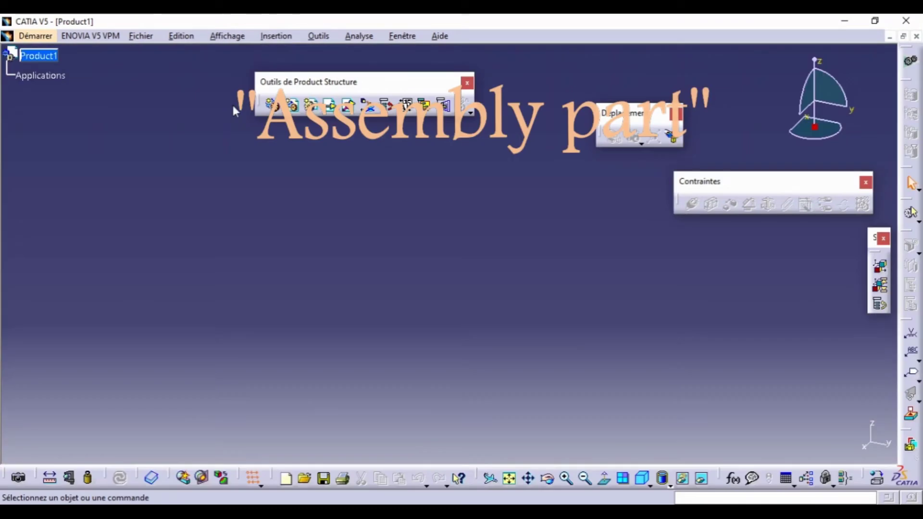
click(331, 106)
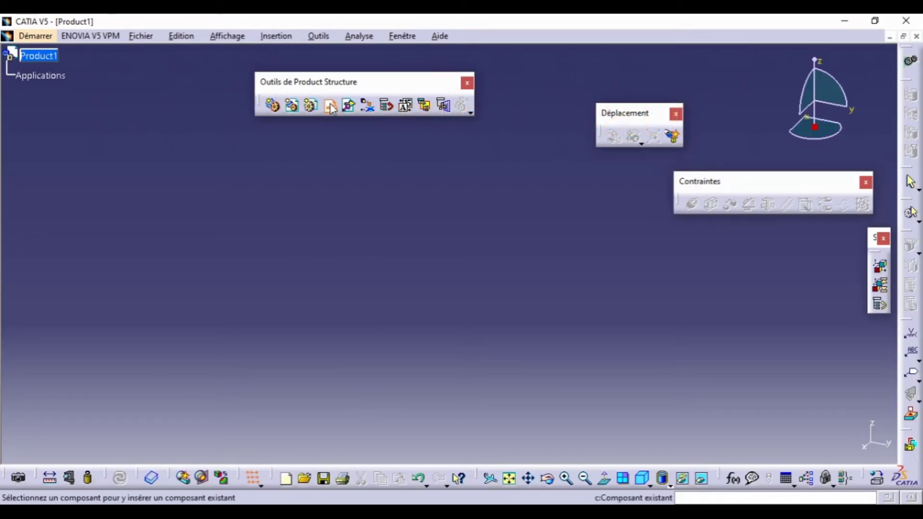
click(35, 56)
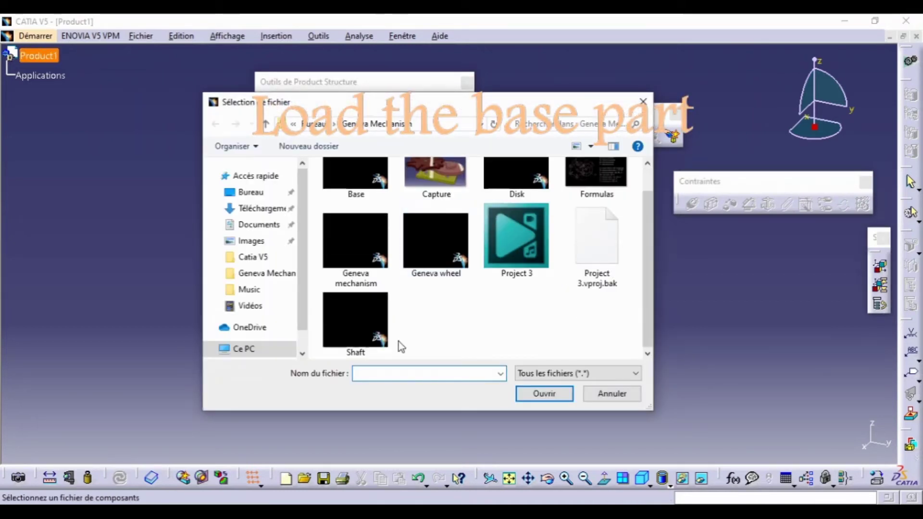
click(356, 203)
double_click(355, 204)
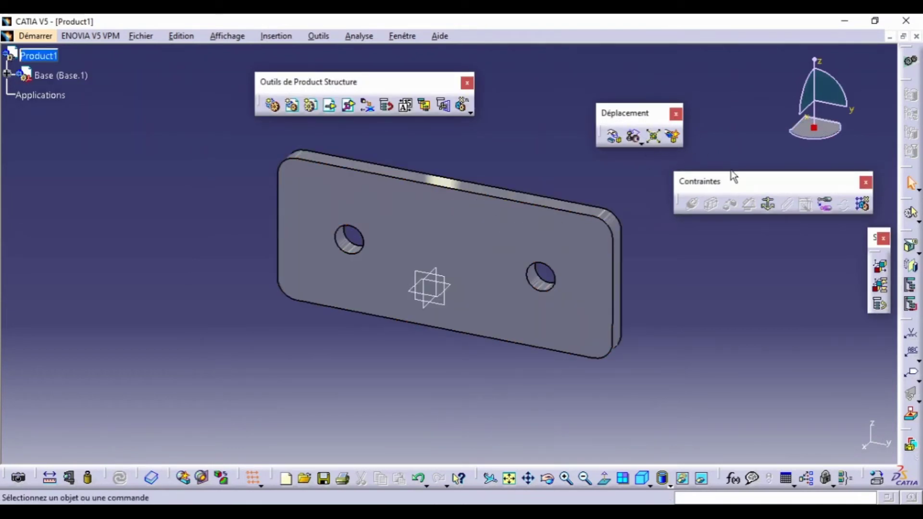
click(768, 204)
click(490, 236)
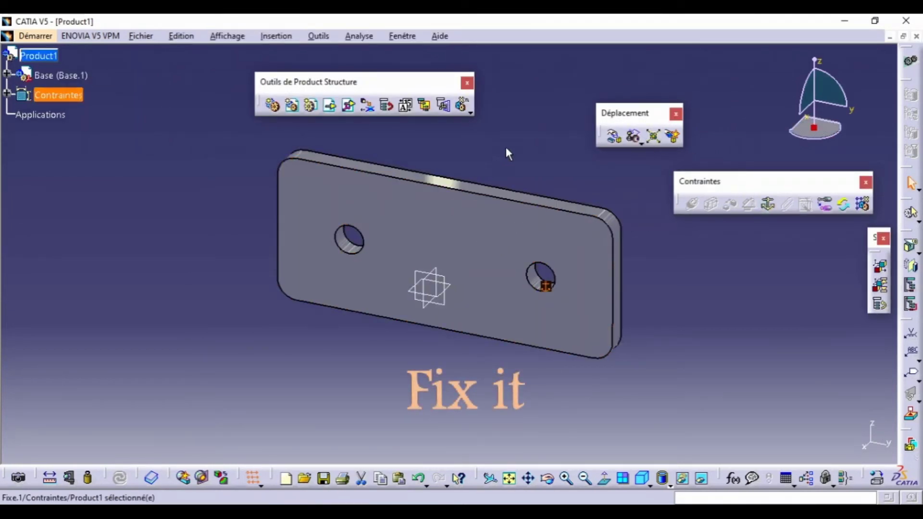
Insert the existing Shaft part into the product with positioning.
click(349, 106)
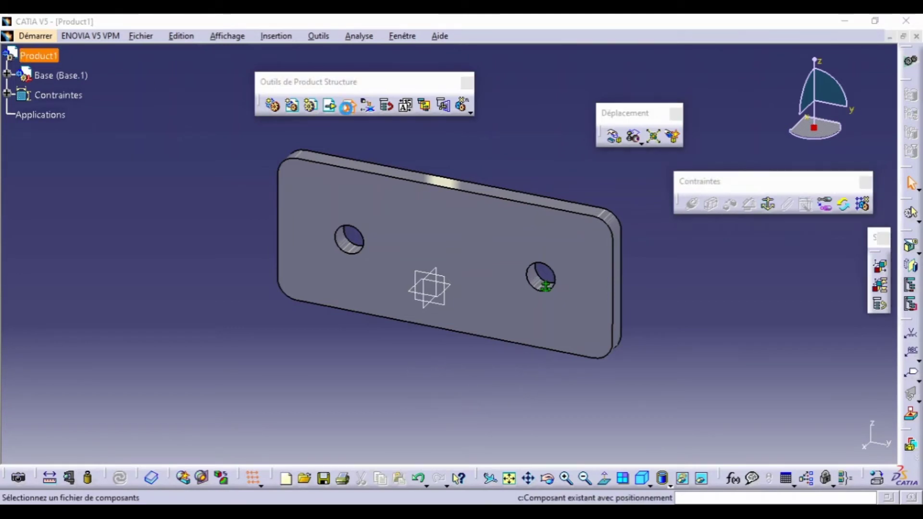
scroll(403, 272, down, 1)
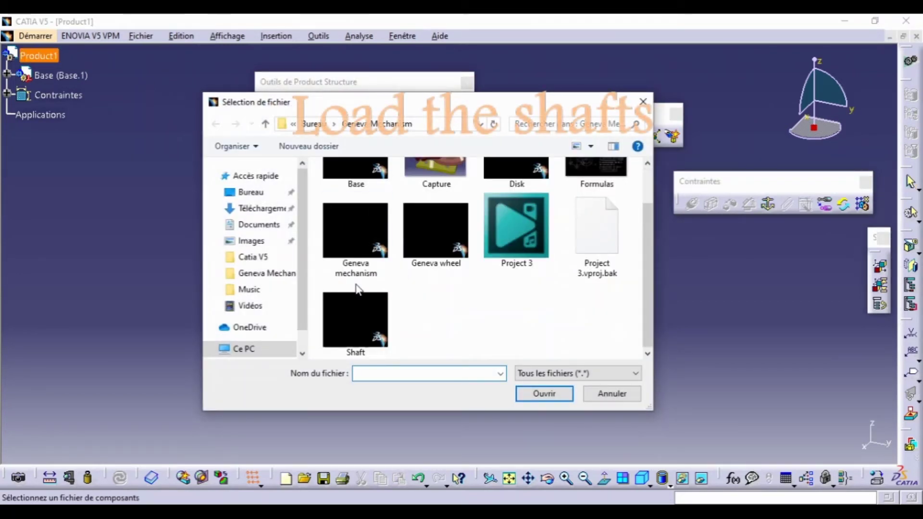
double_click(344, 321)
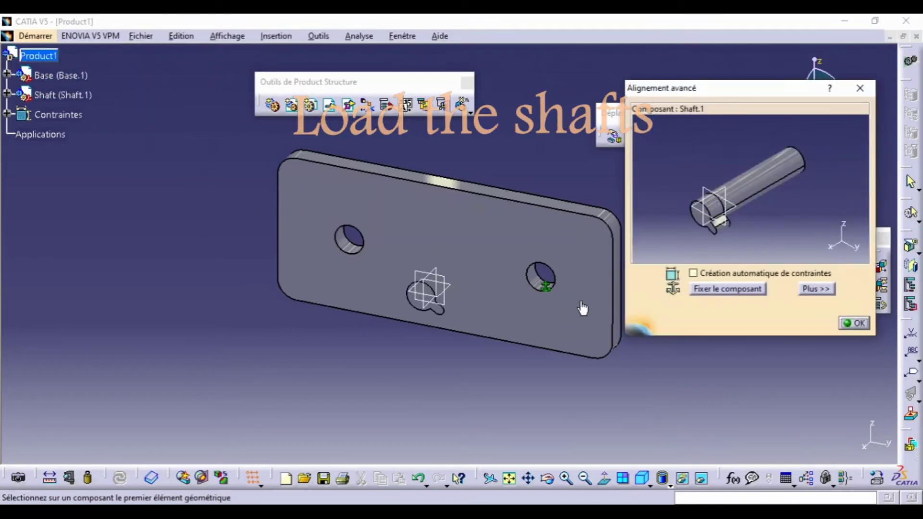
click(547, 480)
drag(448, 158, 412, 357)
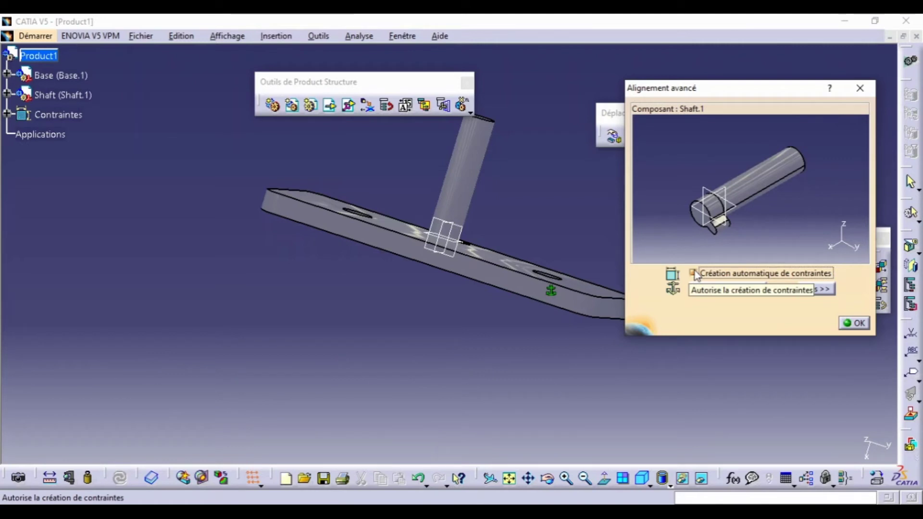
With automatic constraint creation enabled, make the shaft's axis coincident with the axis of the base's right hole.
click(821, 289)
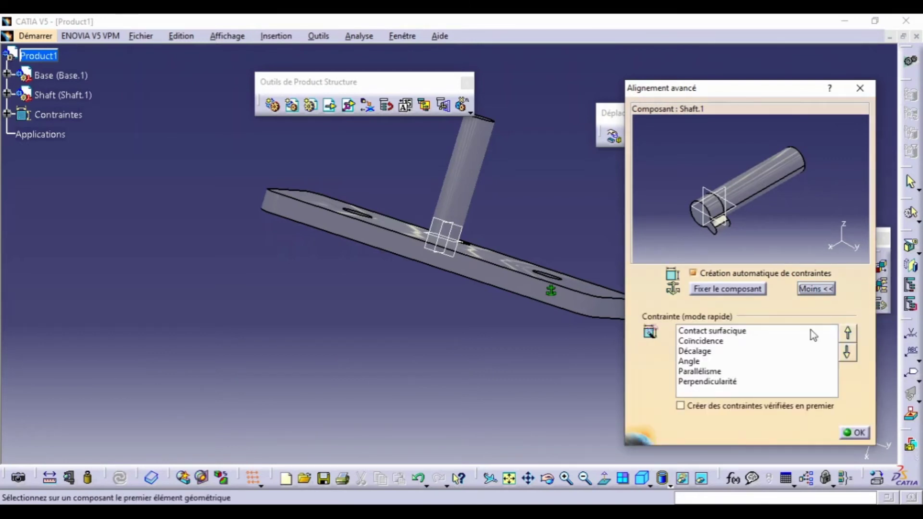
click(713, 342)
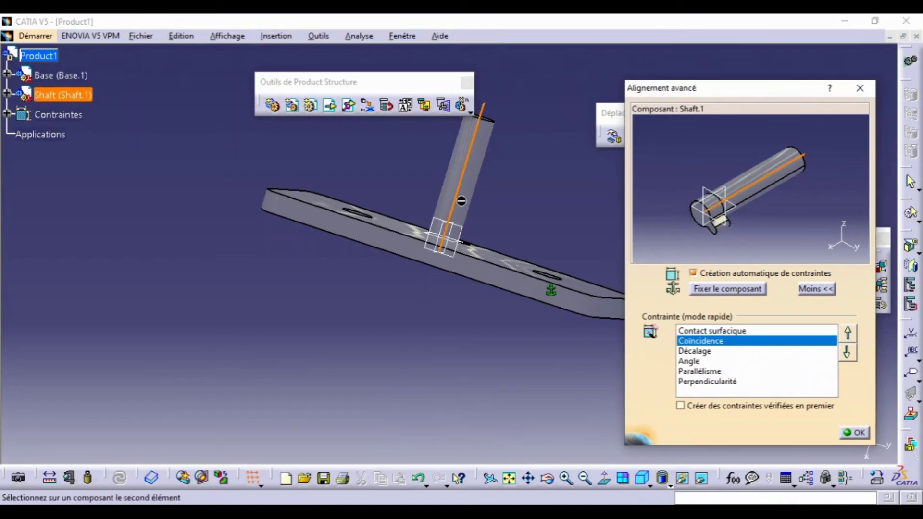
click(547, 273)
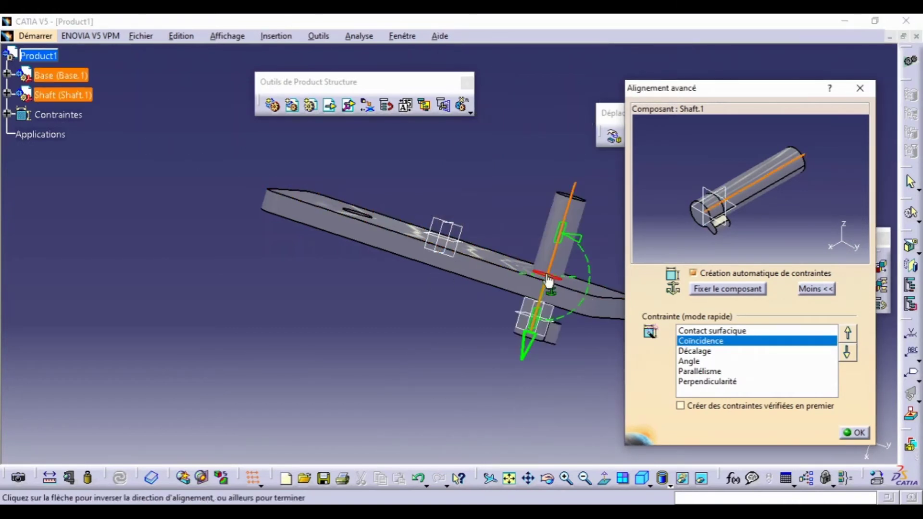
click(545, 401)
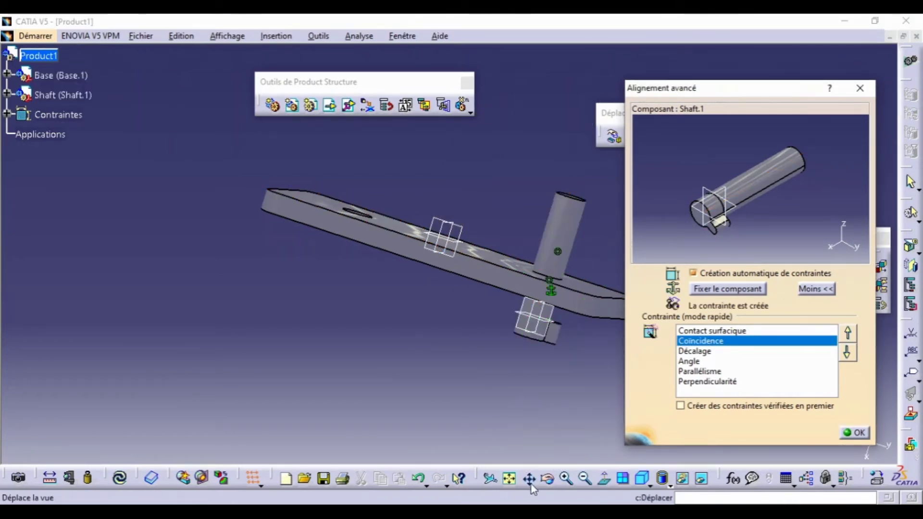
Add a surface contact between the shaft's plain end face and the base's large face, and finish the positioning.
click(547, 482)
drag(564, 153, 492, 246)
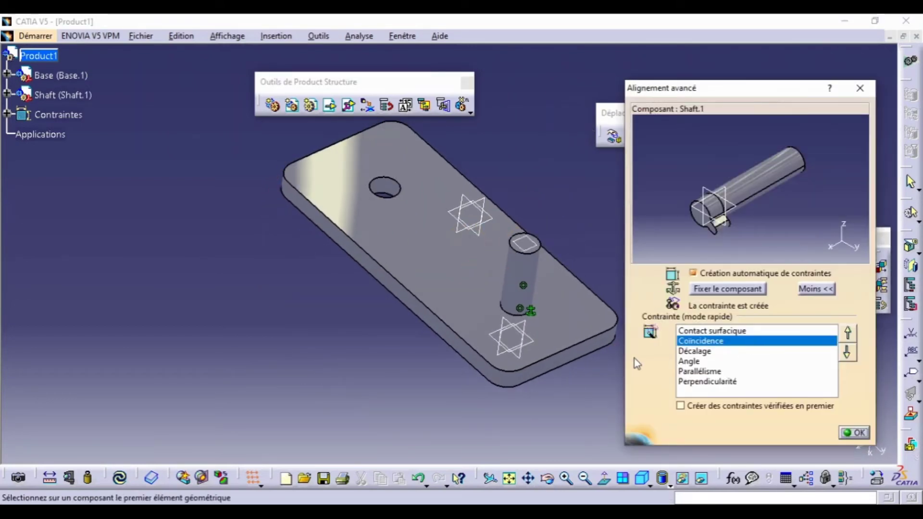
click(688, 331)
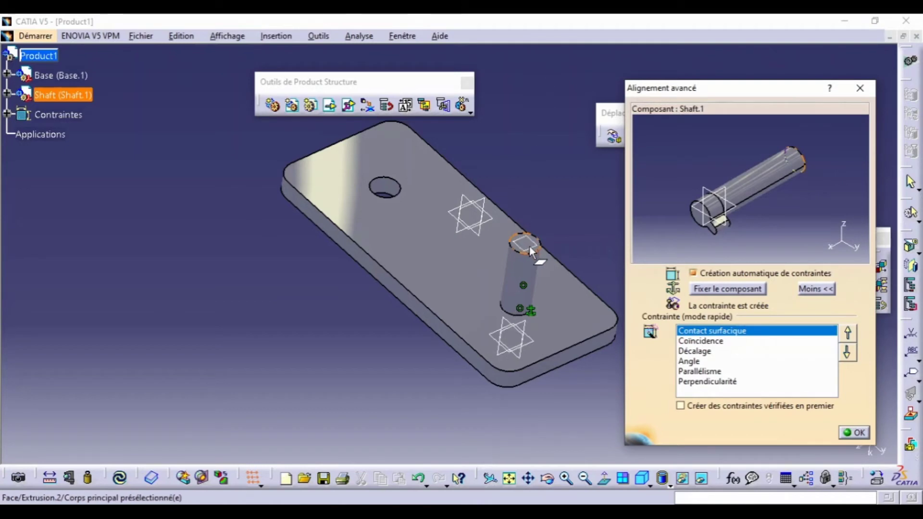
click(561, 296)
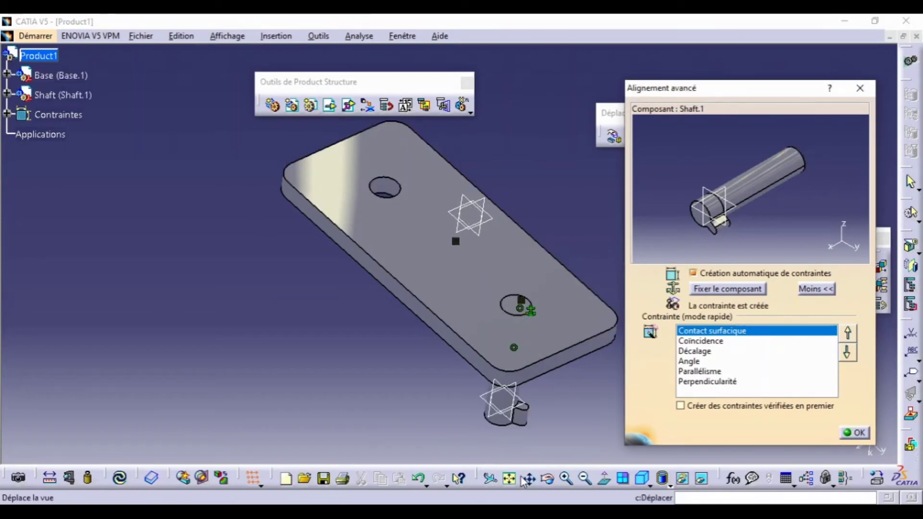
click(548, 478)
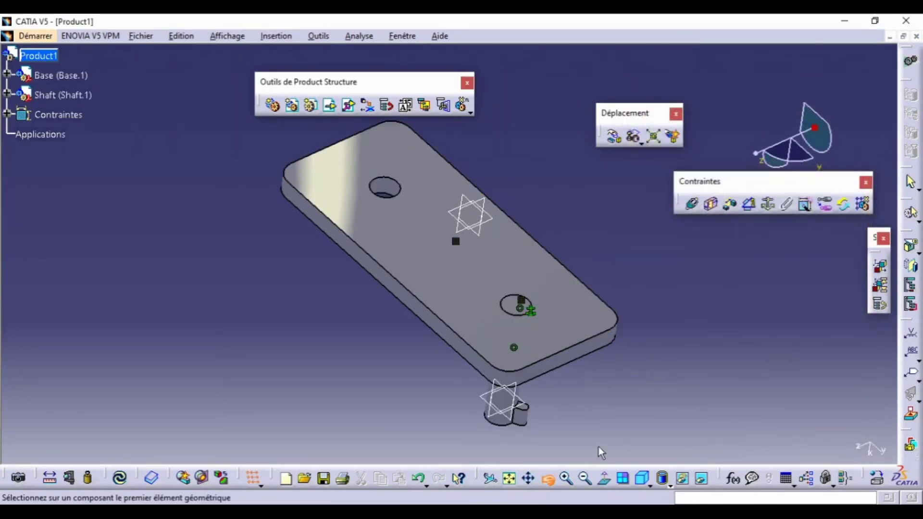
drag(600, 449, 435, 376)
click(842, 431)
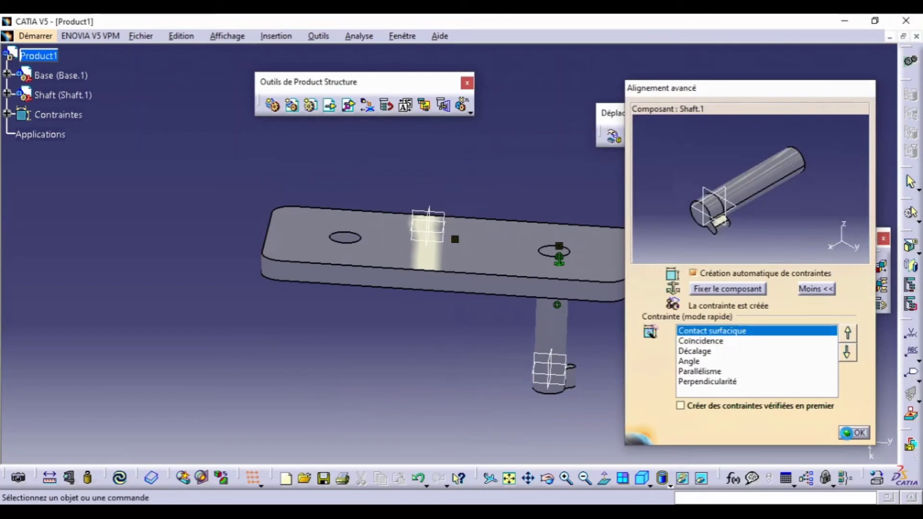
Insert a second instance of the Shaft part into the product with positioning.
click(347, 105)
click(39, 56)
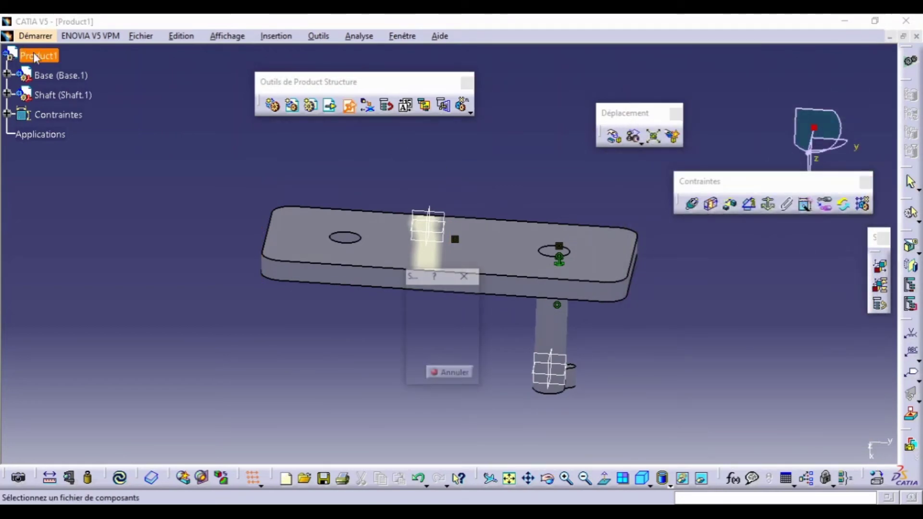
scroll(356, 282, down, 2)
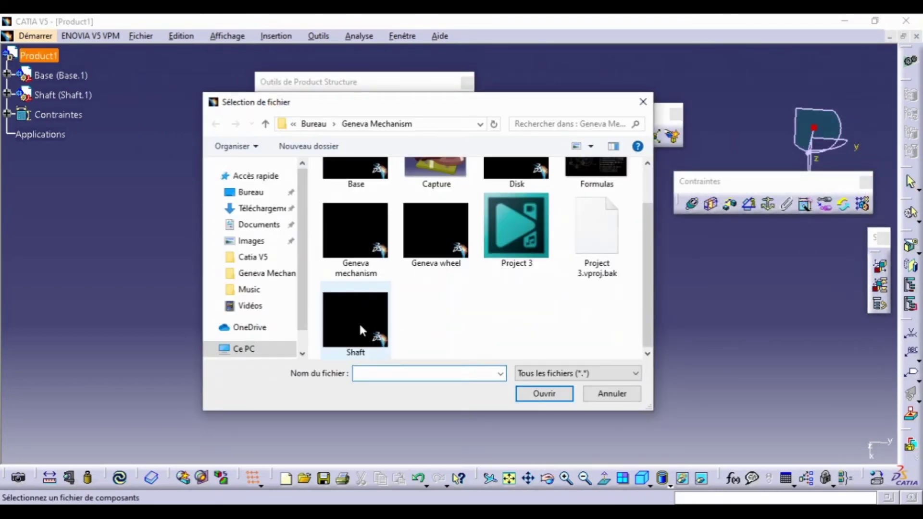
double_click(359, 322)
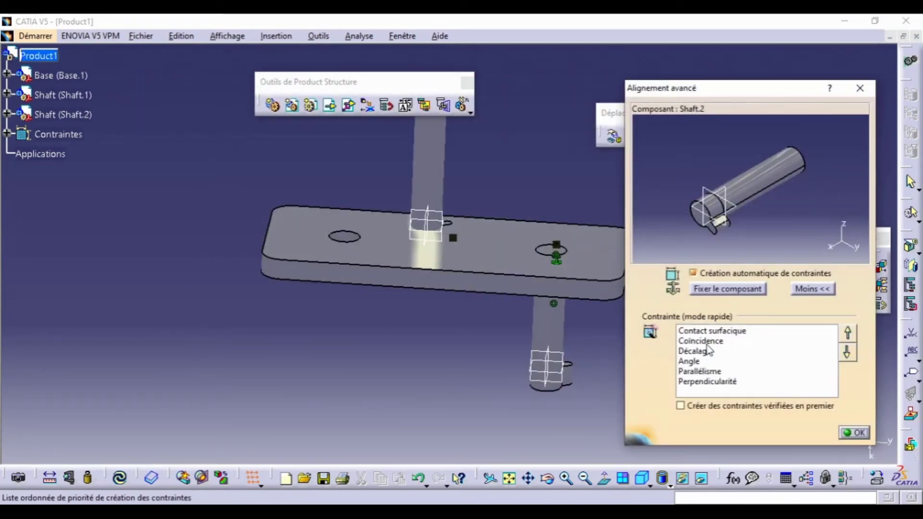
Make the second shaft's axis coincident with the axis of the base's left hole.
click(709, 341)
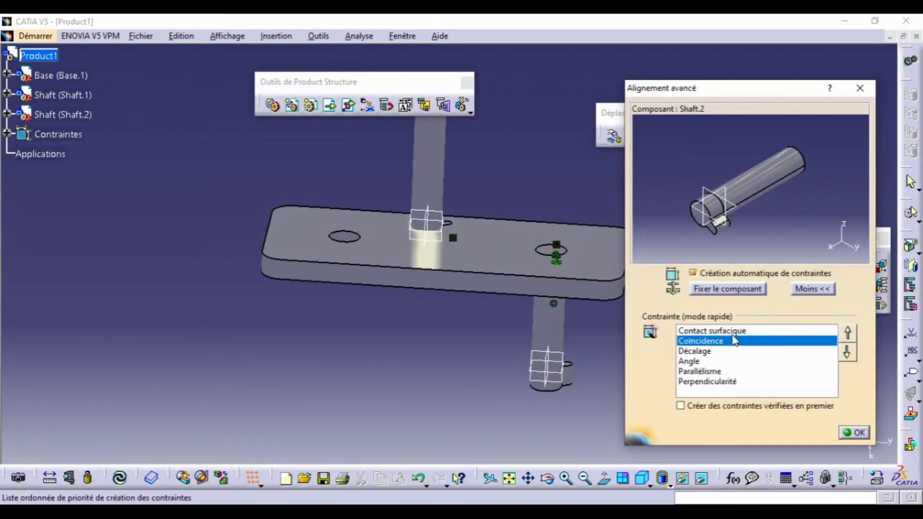
click(425, 186)
click(342, 238)
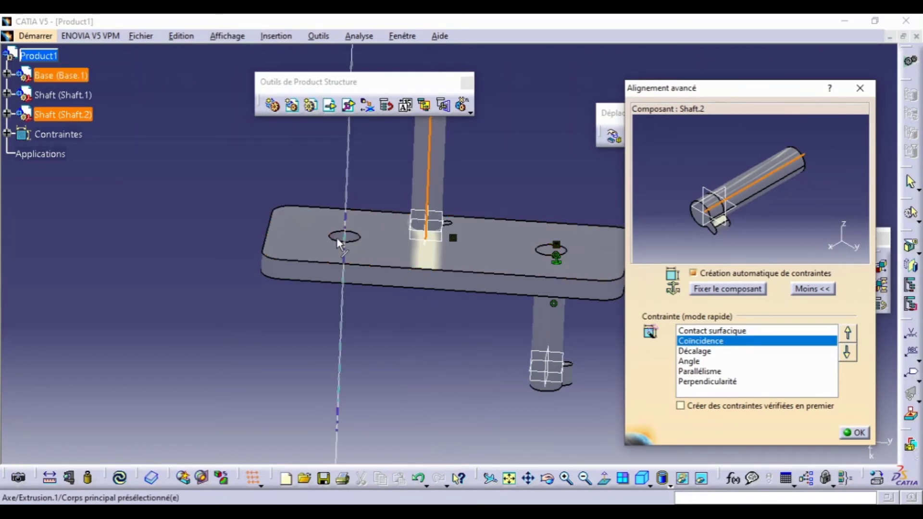
click(484, 405)
Constrain the second shaft's plain end face to the same large base face as the first shaft, and finish the positioning.
click(350, 172)
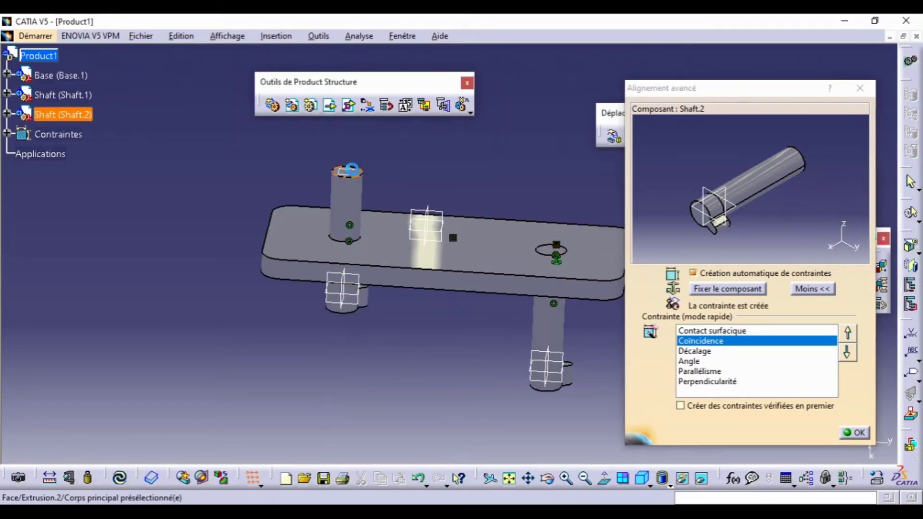
click(388, 245)
click(422, 369)
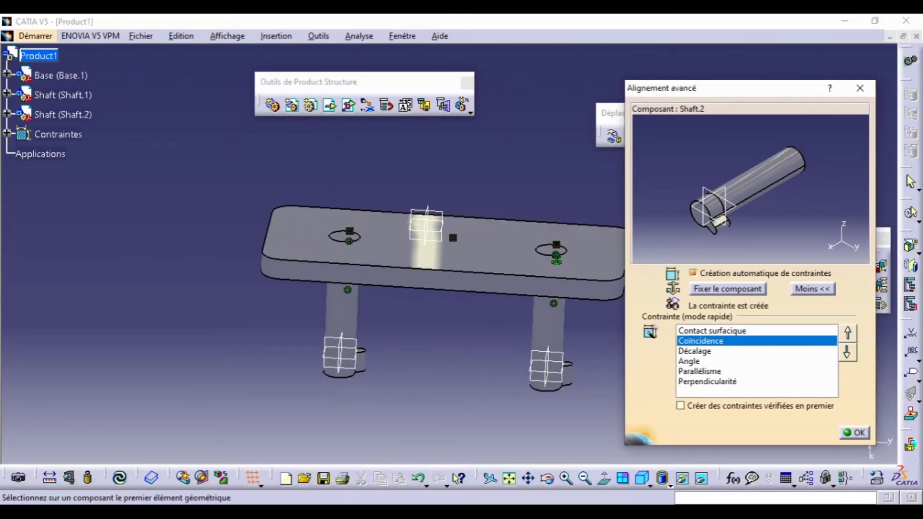
click(855, 434)
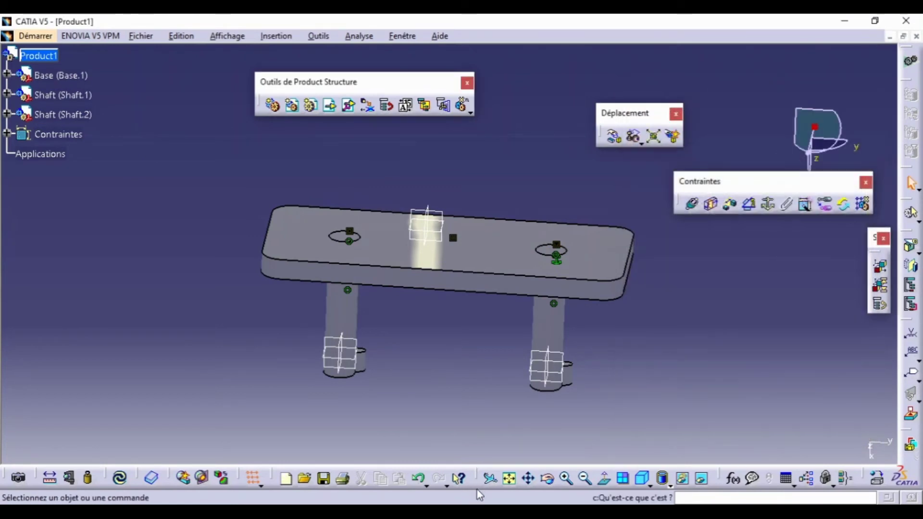
middle_drag(417, 456, 465, 124)
click(528, 479)
drag(451, 291, 381, 337)
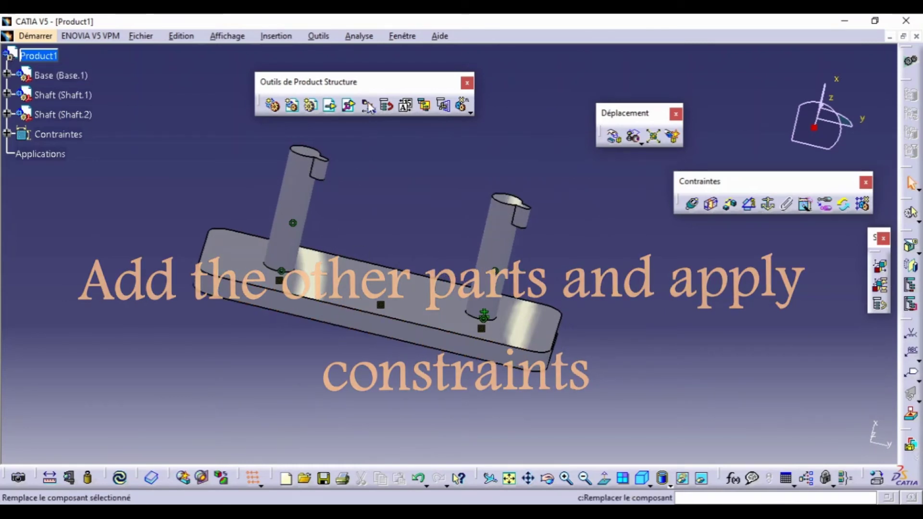
Insert the existing Disk part into Product1 with positioning.
click(349, 105)
click(58, 57)
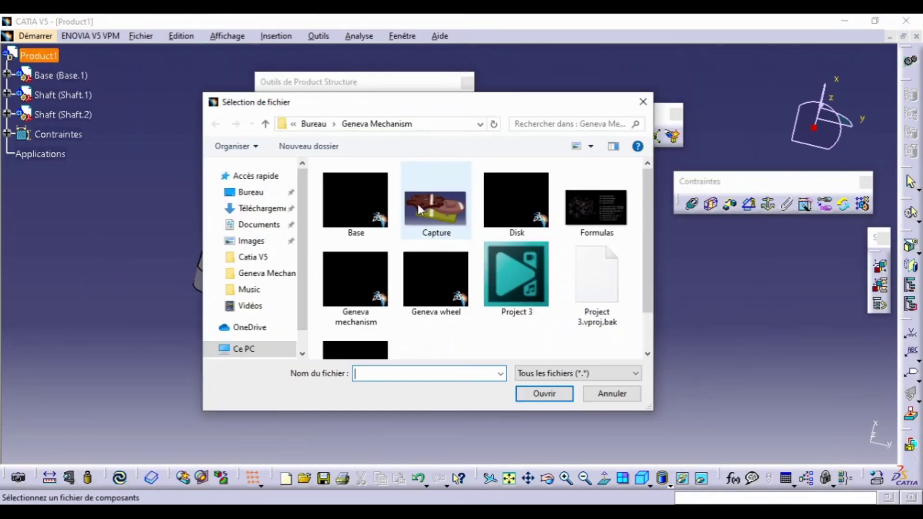
click(542, 226)
double_click(543, 226)
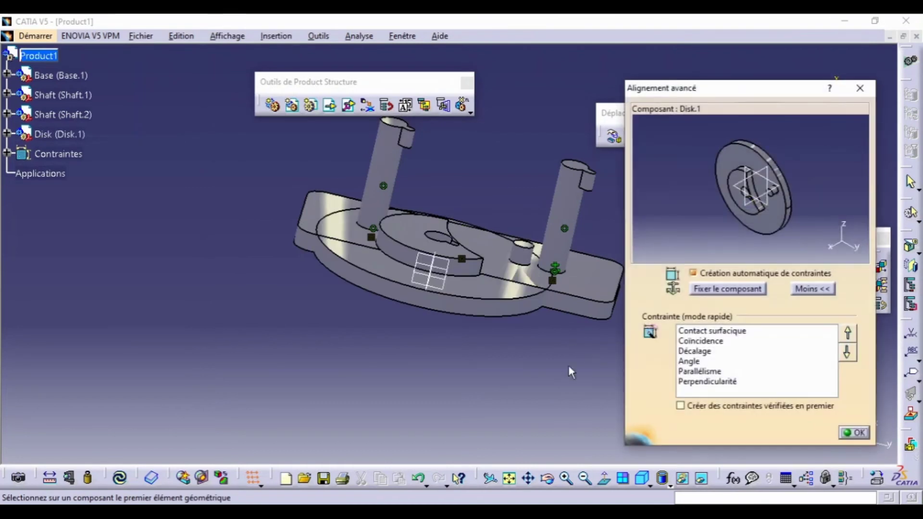
Make the axis of the disk's central hole coincident with the axis of the first shaft, at the base's right end.
click(438, 237)
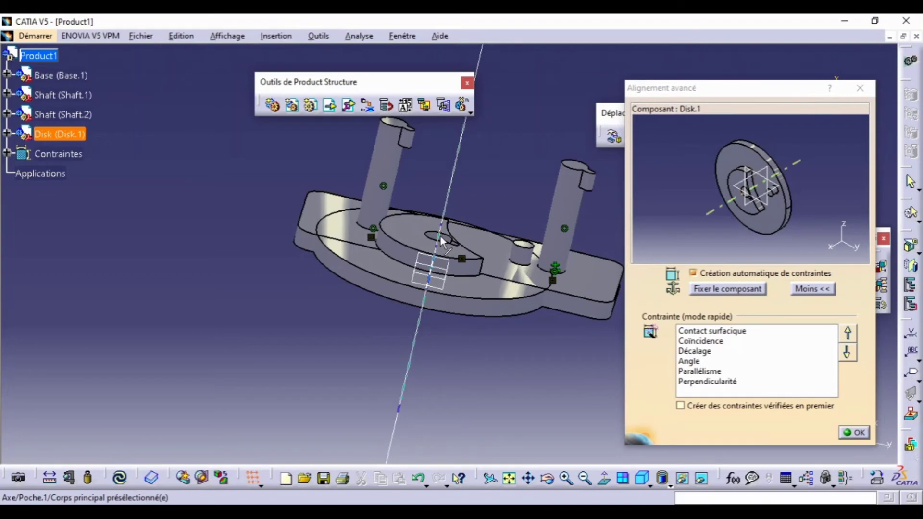
click(573, 195)
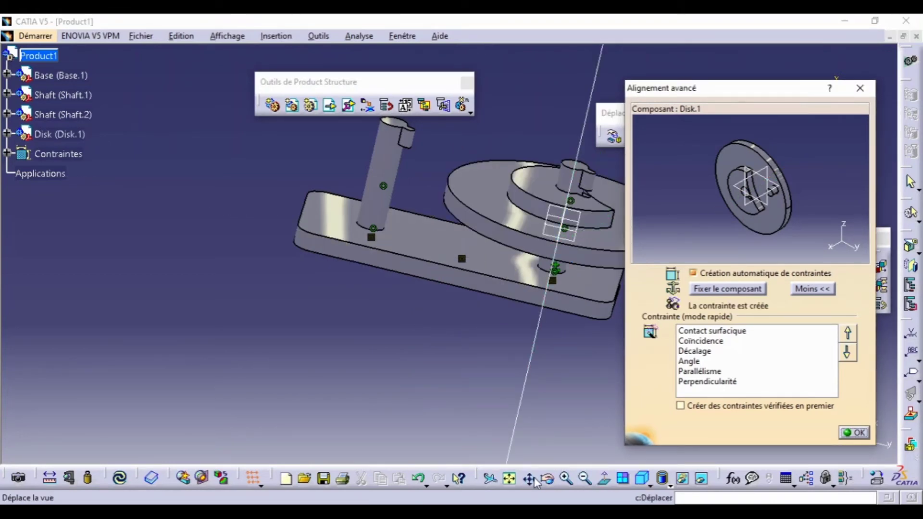
click(529, 479)
drag(540, 325, 391, 377)
click(548, 478)
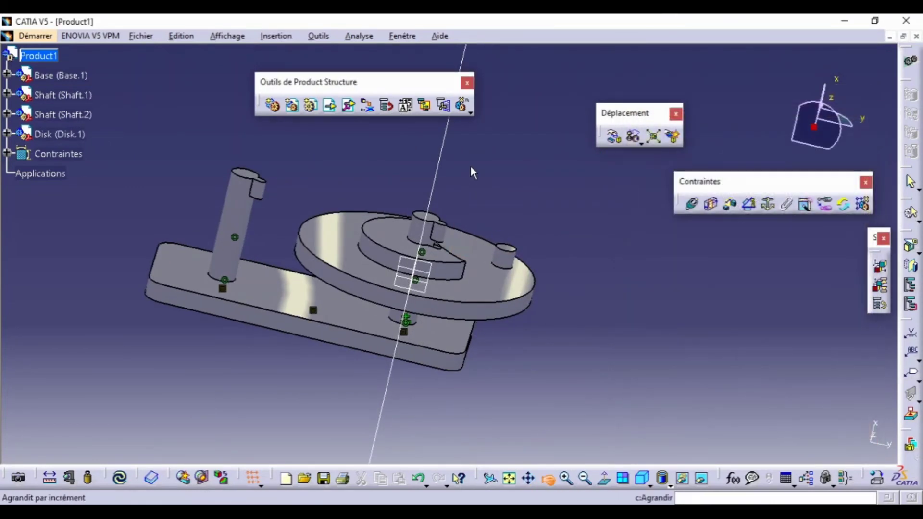
drag(474, 172, 427, 310)
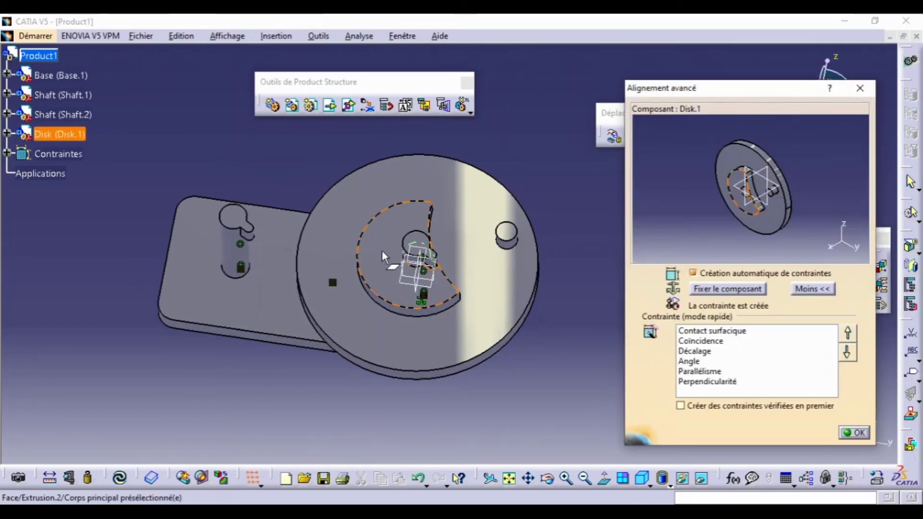